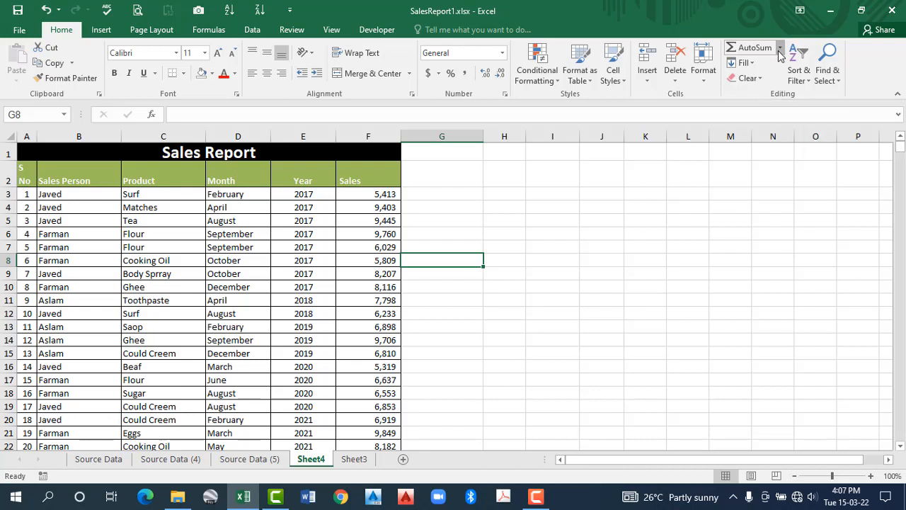
{"action": "left_click", "coordinate": [779, 49]}
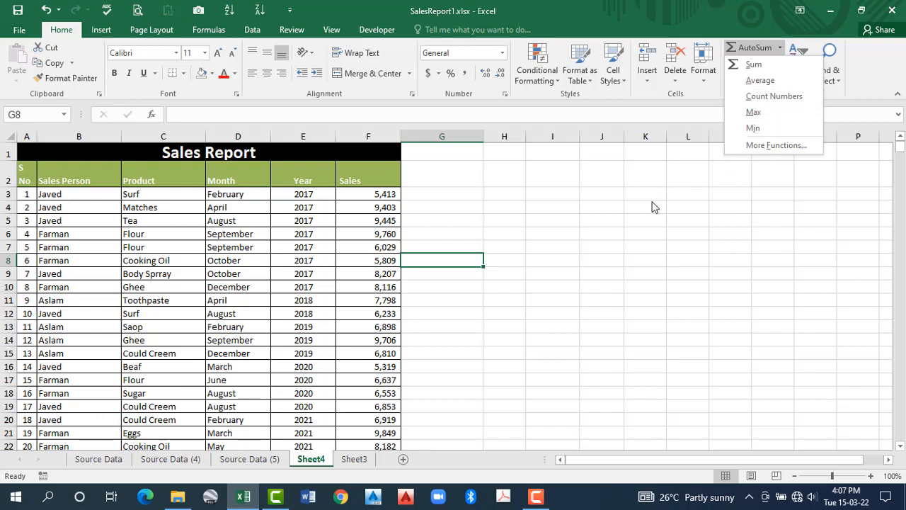
{"action": "left_click", "coordinate": [555, 220]}
{"action": "left_click", "coordinate": [500, 206]}
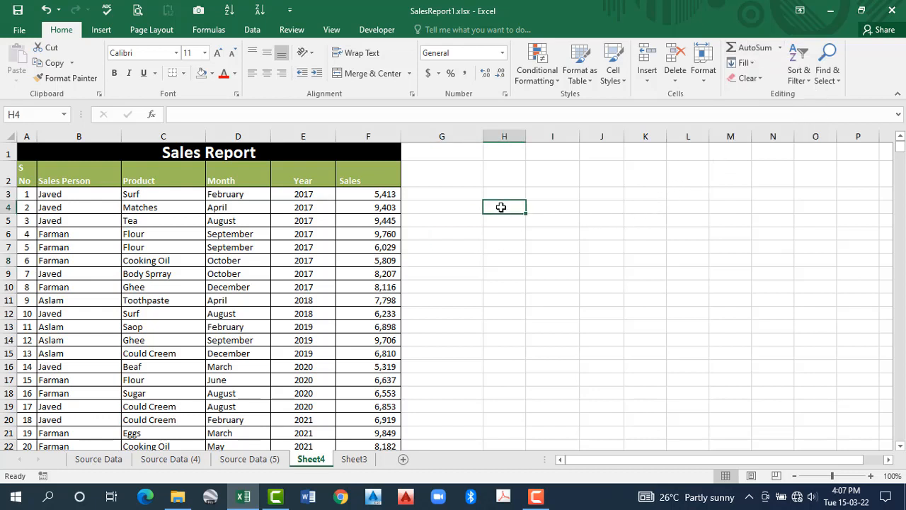
{"action": "left_click", "coordinate": [460, 210]}
{"action": "left_click", "coordinate": [454, 196]}
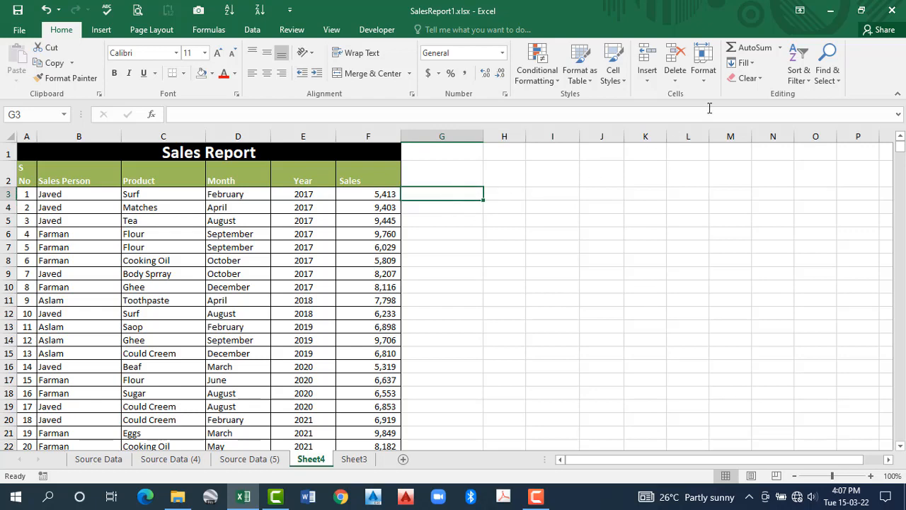
{"action": "left_click", "coordinate": [780, 48]}
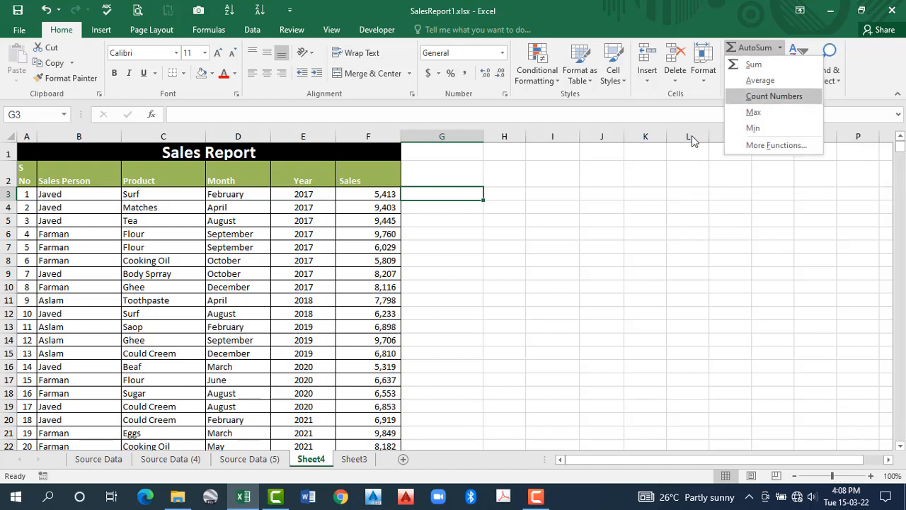
{"action": "left_click", "coordinate": [552, 193]}
{"action": "left_click", "coordinate": [551, 193]}
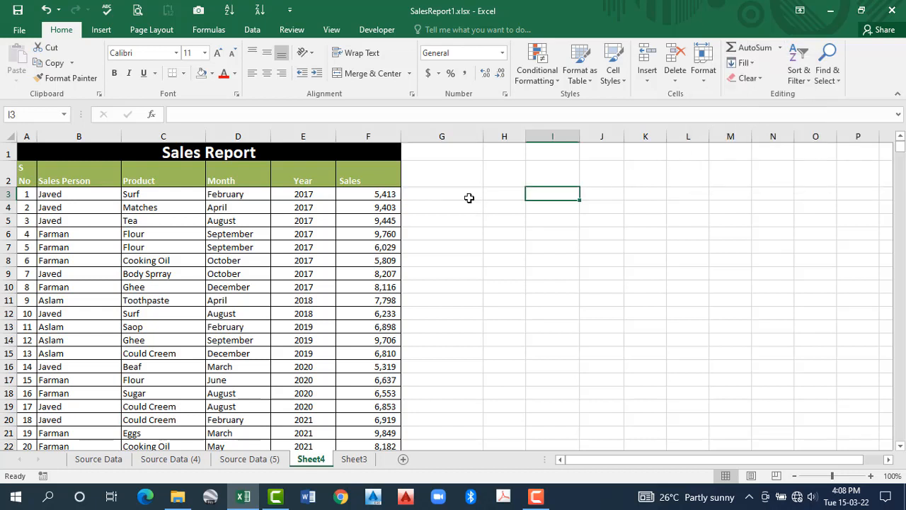
Insert an AutoSum Sum of the sales values F3:F22 in cell F23, below the Sales column
{"action": "scroll", "coordinate": [459, 203], "scroll_direction": "down", "scroll_amount": 1}
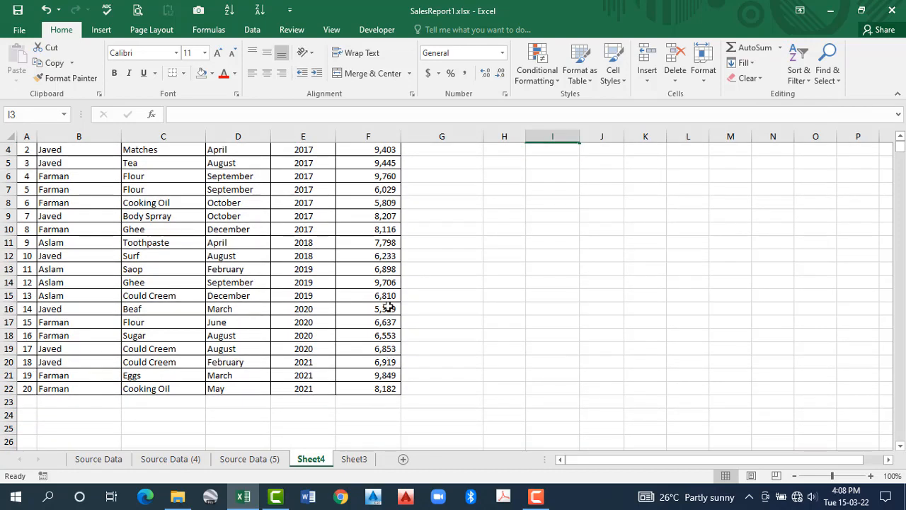
{"action": "scroll", "coordinate": [383, 227], "scroll_direction": "up", "scroll_amount": 1}
{"action": "scroll", "coordinate": [383, 220], "scroll_direction": "down", "scroll_amount": 2}
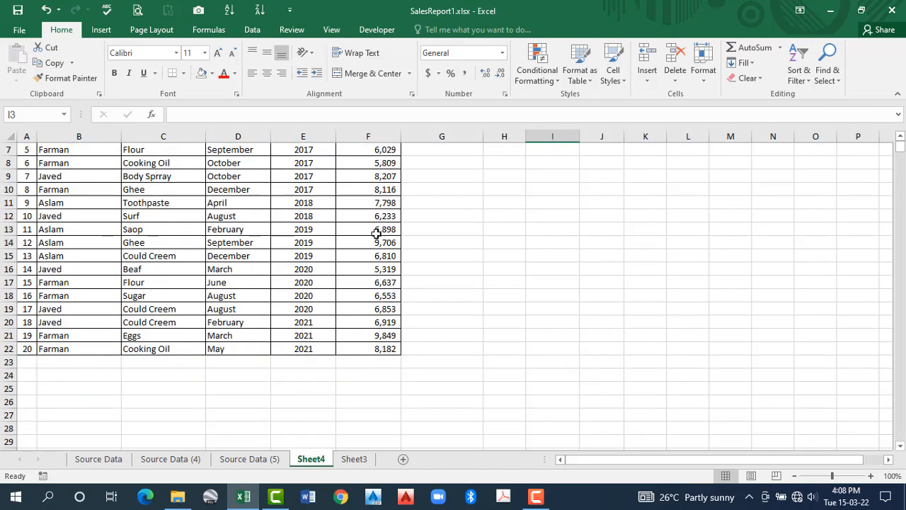
{"action": "left_click", "coordinate": [365, 360]}
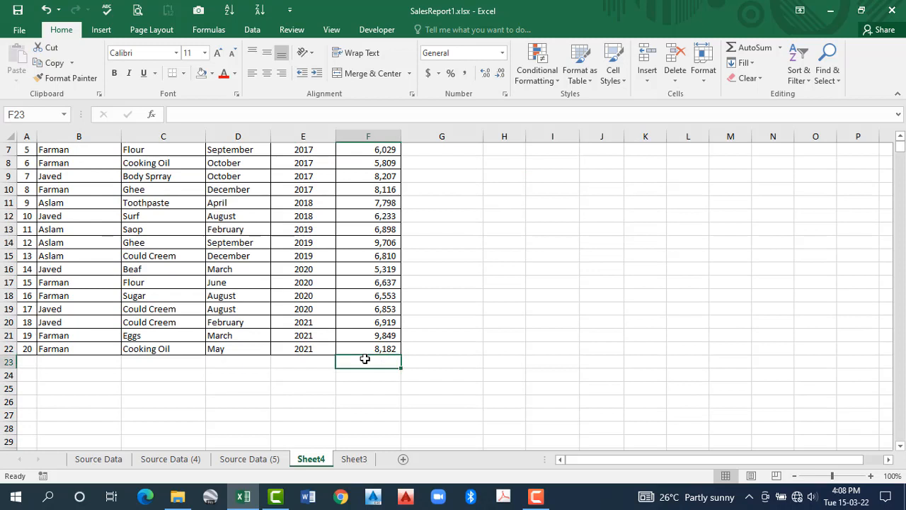
{"action": "left_click", "coordinate": [781, 47]}
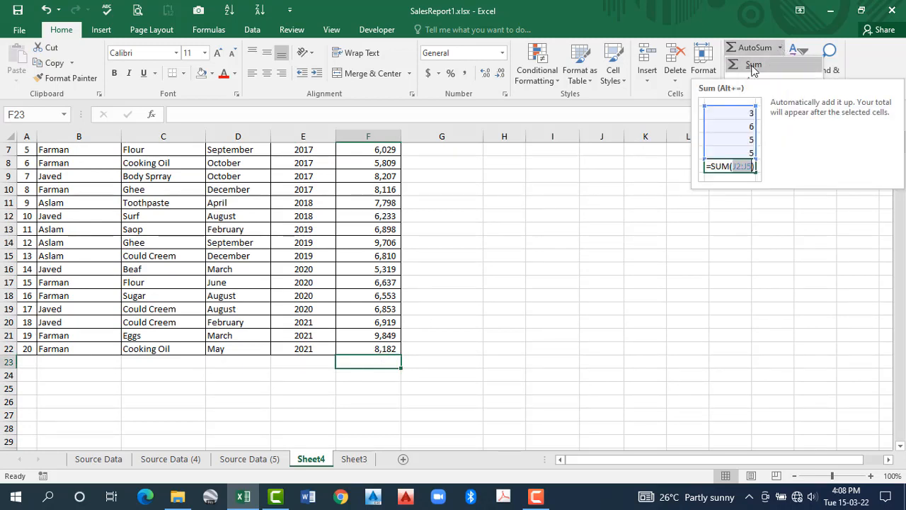
{"action": "left_click", "coordinate": [753, 65]}
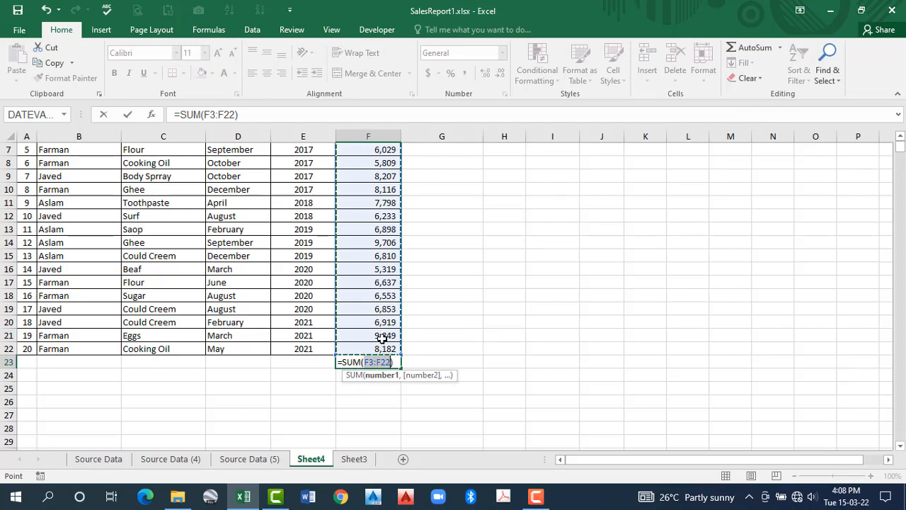
{"action": "scroll", "coordinate": [382, 337], "scroll_direction": "up", "scroll_amount": 2}
{"action": "scroll", "coordinate": [379, 280], "scroll_direction": "down", "scroll_amount": 2}
{"action": "key", "text": "Return"}
Check the formula in F23 against the status bar sum of the selected sales values F3:F22
{"action": "left_click", "coordinate": [376, 361]}
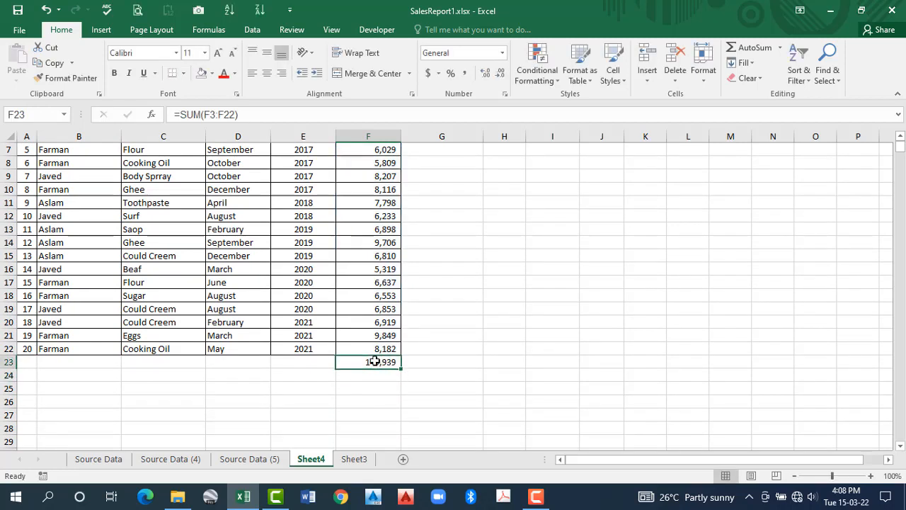
{"action": "left_click_drag", "start_coordinate": [375, 347], "coordinate": [365, 194]}
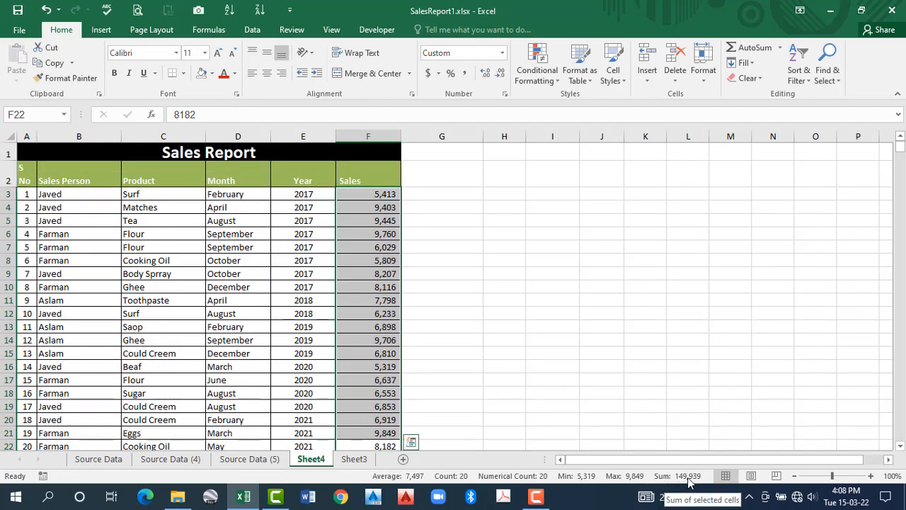
{"action": "left_click", "coordinate": [530, 396]}
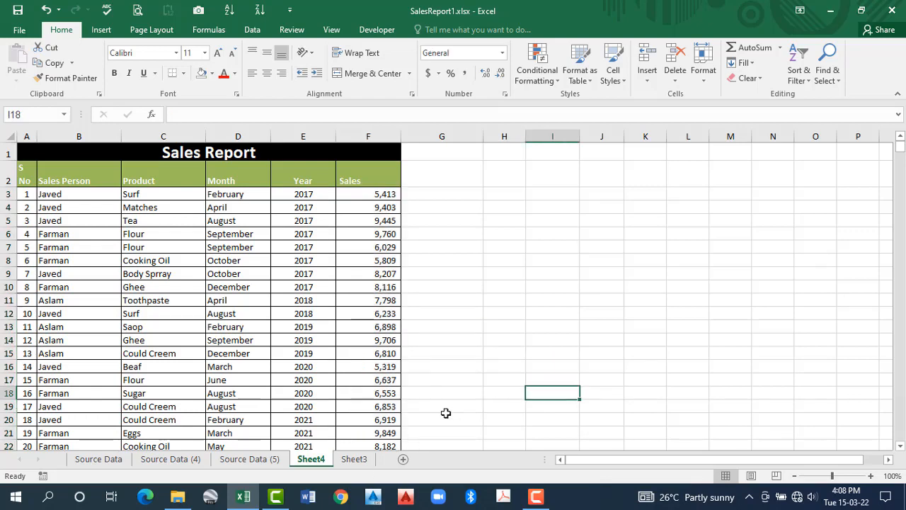
Replace the content of F23 with a manually written formula, =sum(F3:F22)
{"action": "scroll", "coordinate": [396, 388], "scroll_direction": "down", "scroll_amount": 3}
{"action": "left_click", "coordinate": [388, 322]}
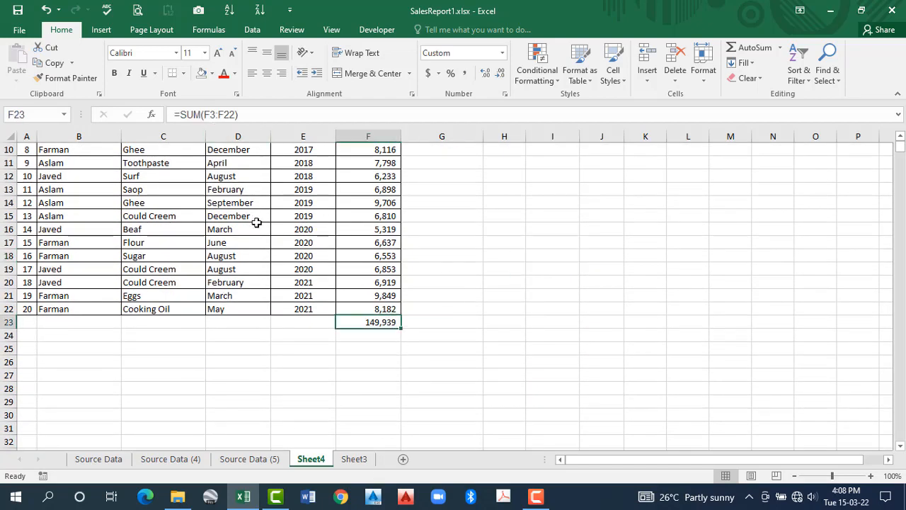
{"action": "type", "text": "="}
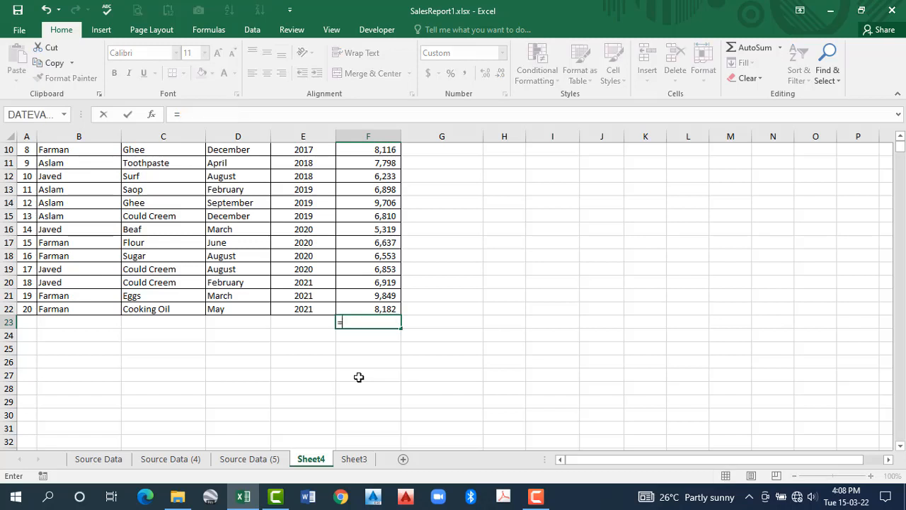
{"action": "type", "text": "sum"}
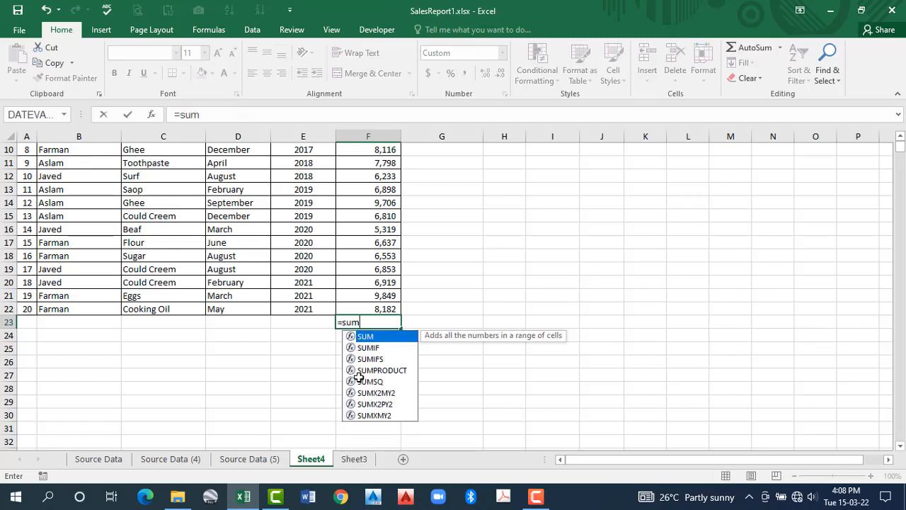
{"action": "type", "text": "("}
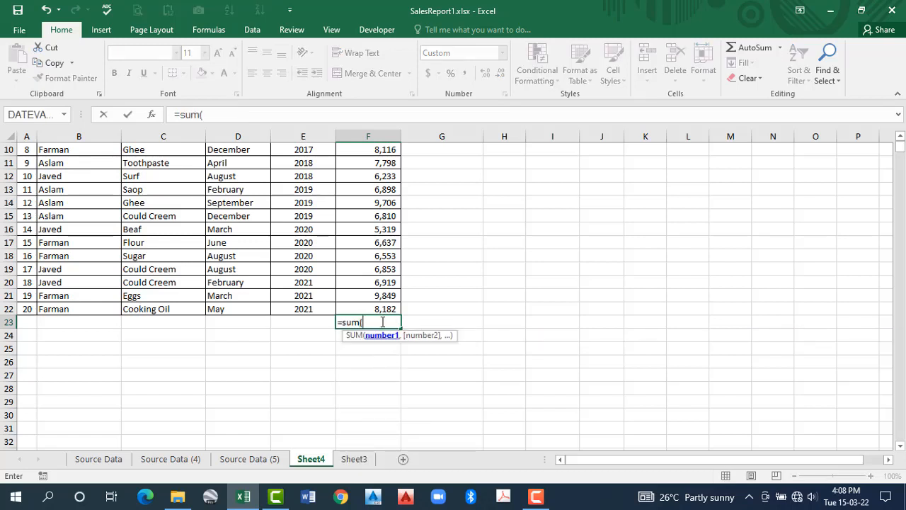
{"action": "scroll", "coordinate": [381, 316], "scroll_direction": "up", "scroll_amount": 3}
{"action": "left_click_drag", "start_coordinate": [376, 196], "coordinate": [378, 401]}
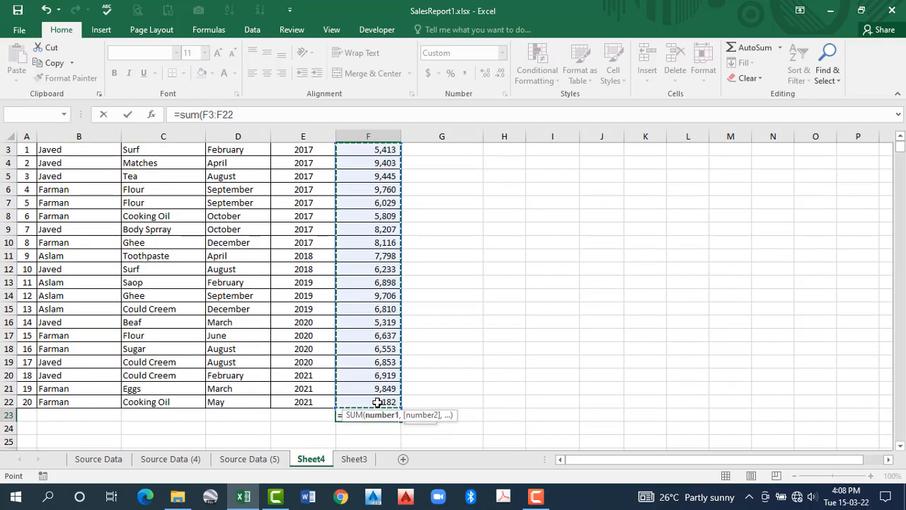
{"action": "type", "text": ")"}
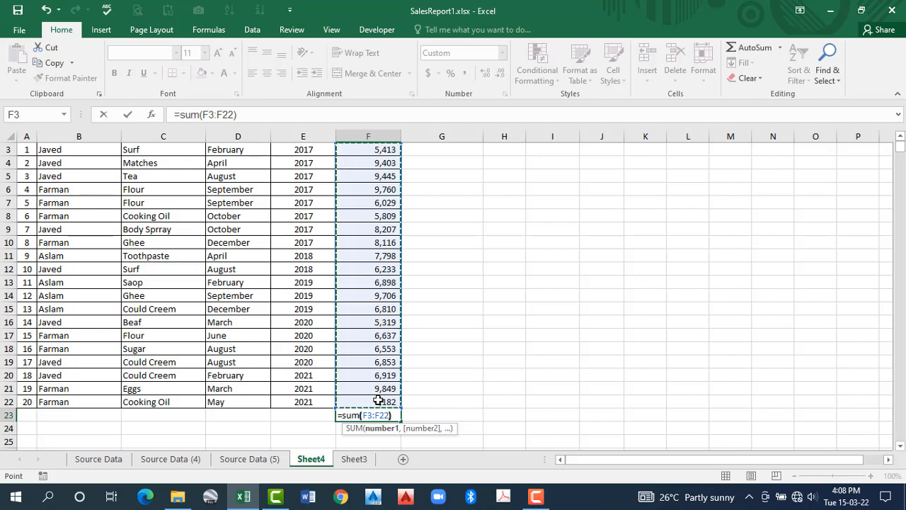
{"action": "key", "text": "Return"}
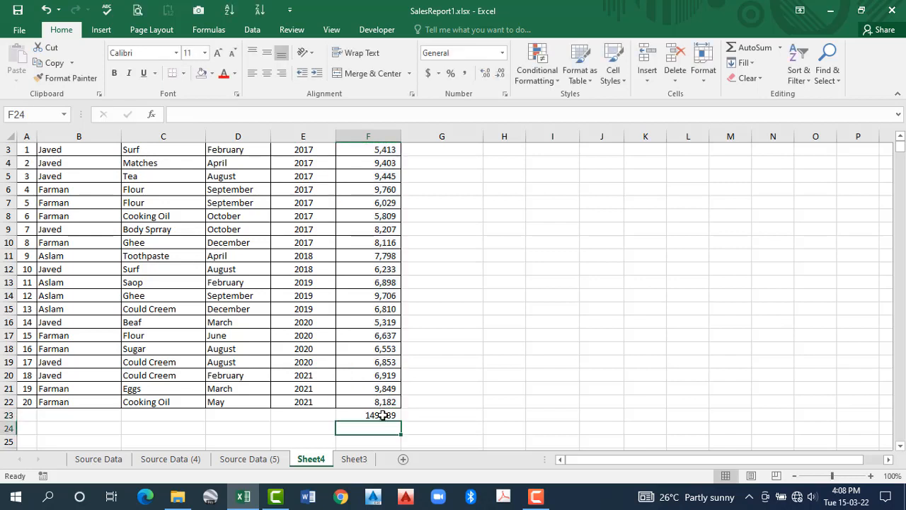
Clear the total in F23 and insert an AutoSum Average of the sales values F3:F22 there
{"action": "left_click", "coordinate": [383, 415]}
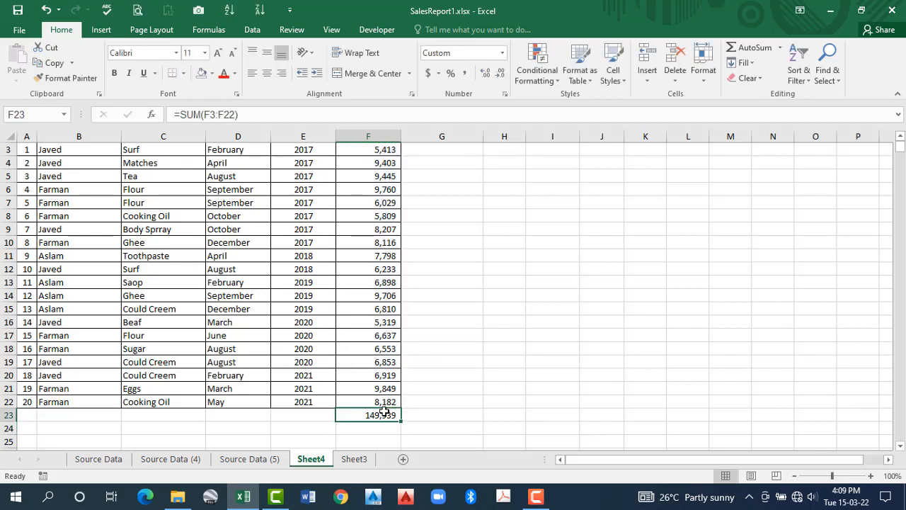
{"action": "key", "text": "Delete"}
{"action": "left_click", "coordinate": [780, 48]}
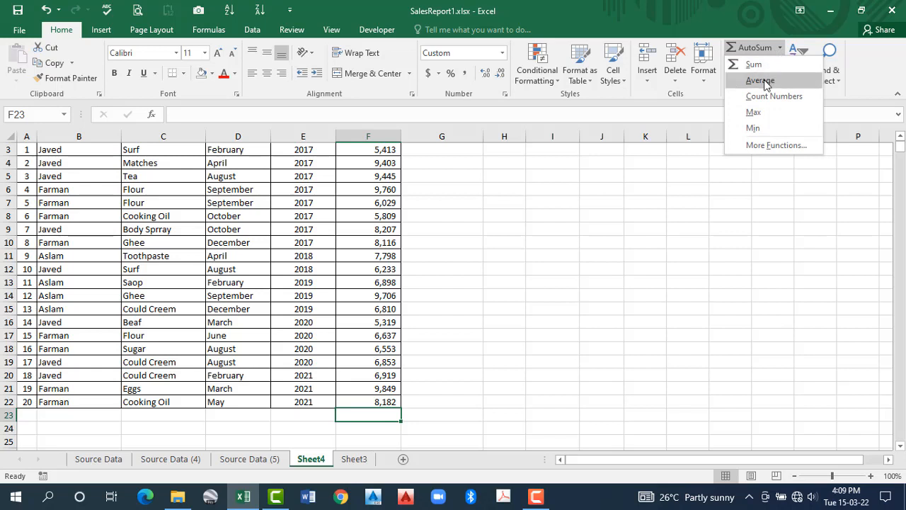
{"action": "left_click", "coordinate": [759, 82]}
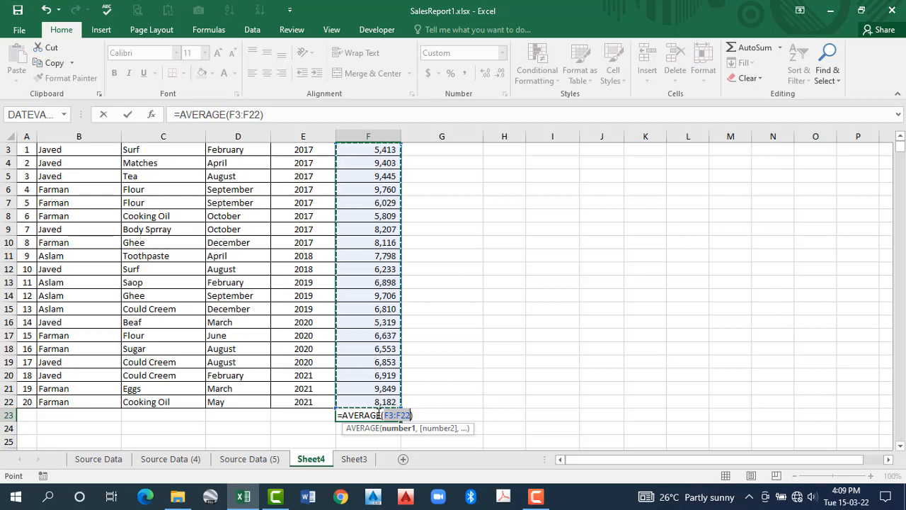
{"action": "scroll", "coordinate": [384, 397], "scroll_direction": "up", "scroll_amount": 1}
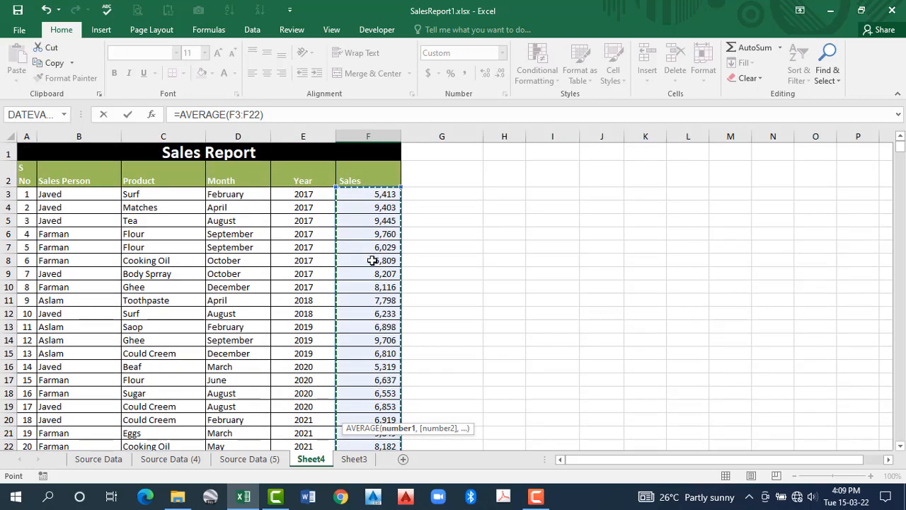
{"action": "scroll", "coordinate": [373, 263], "scroll_direction": "down", "scroll_amount": 2}
{"action": "key", "text": "Return"}
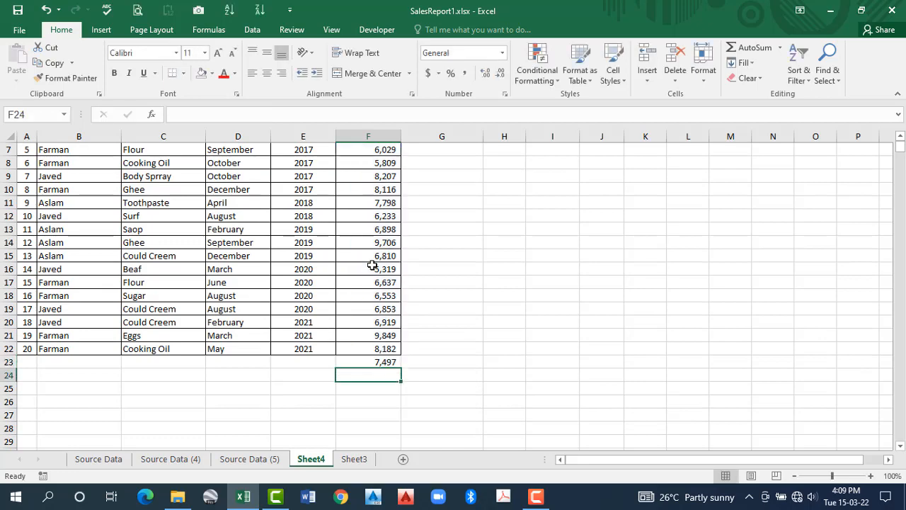
Compare the average in F23 with the status bar statistics for the selected sales values F3:F22
{"action": "left_click", "coordinate": [385, 361]}
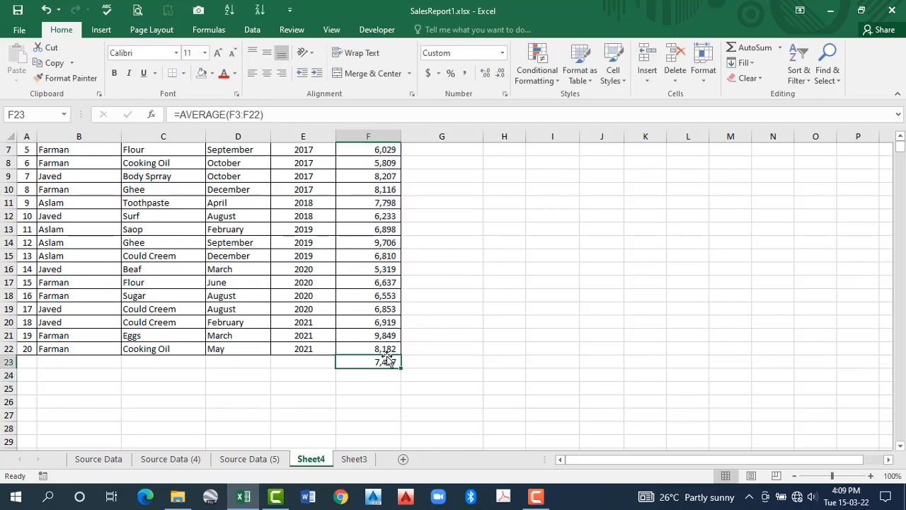
{"action": "left_click_drag", "start_coordinate": [385, 349], "coordinate": [374, 192]}
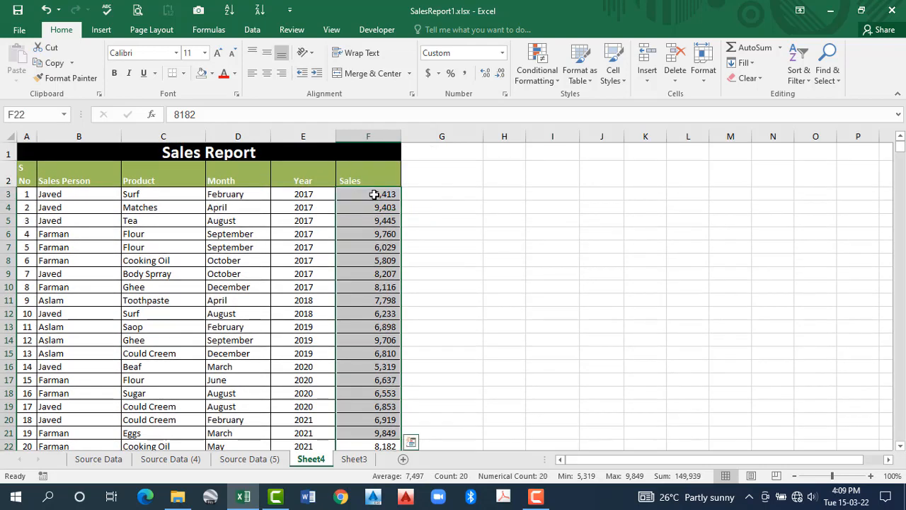
{"action": "scroll", "coordinate": [381, 314], "scroll_direction": "down", "scroll_amount": 2}
{"action": "scroll", "coordinate": [388, 326], "scroll_direction": "up", "scroll_amount": 2}
{"action": "scroll", "coordinate": [388, 326], "scroll_direction": "down", "scroll_amount": 2}
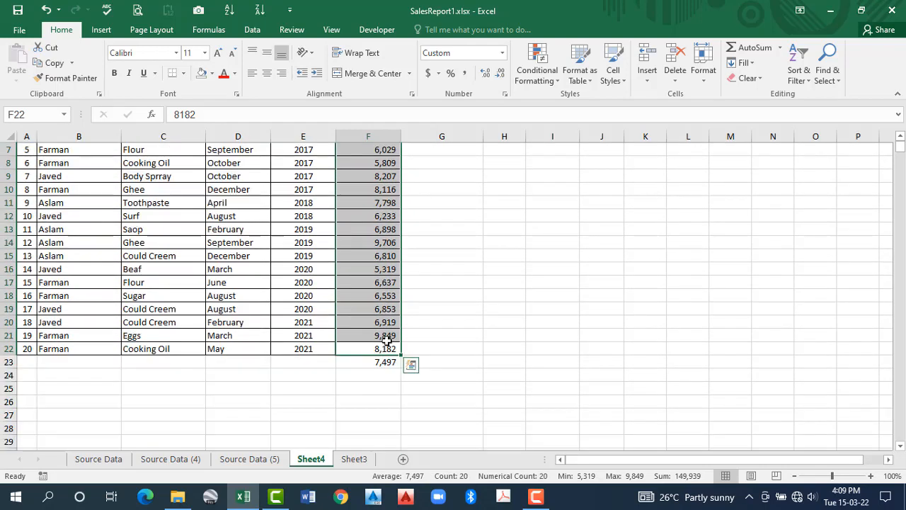
{"action": "left_click", "coordinate": [381, 362]}
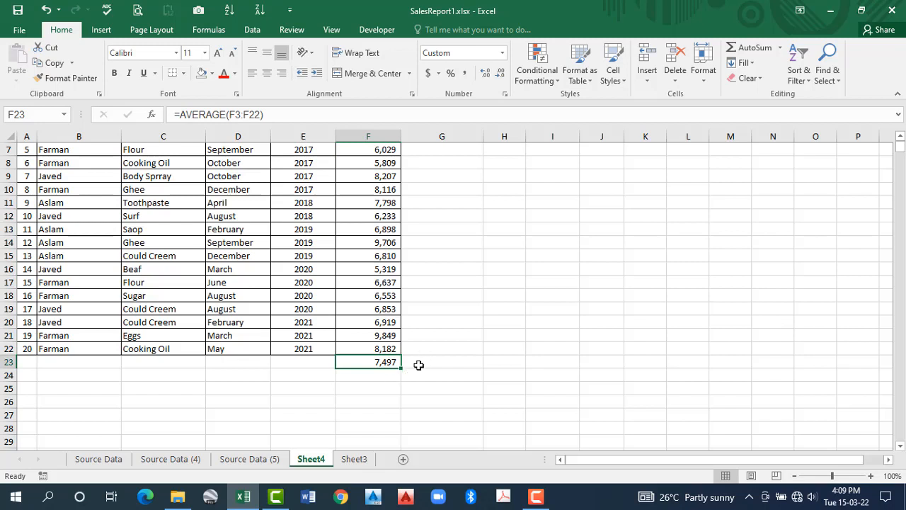
{"action": "left_click", "coordinate": [384, 376]}
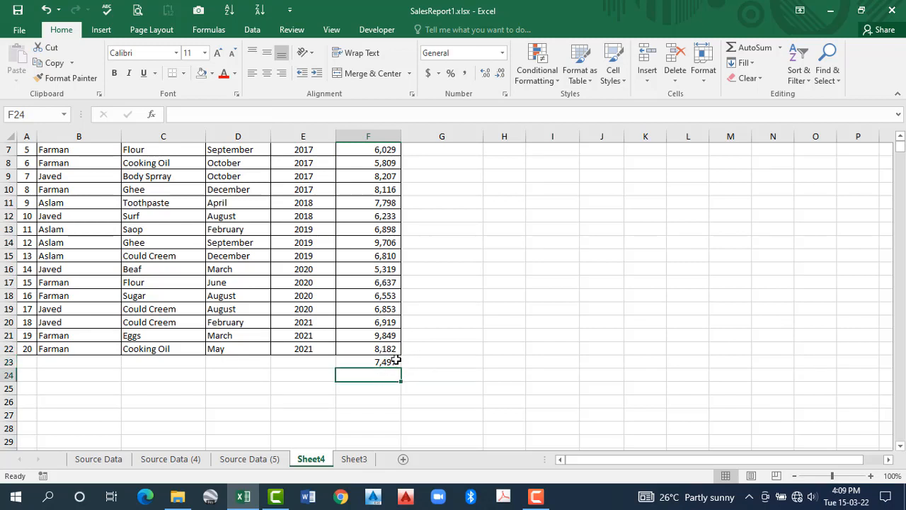
{"action": "left_click_drag", "start_coordinate": [388, 348], "coordinate": [382, 197]}
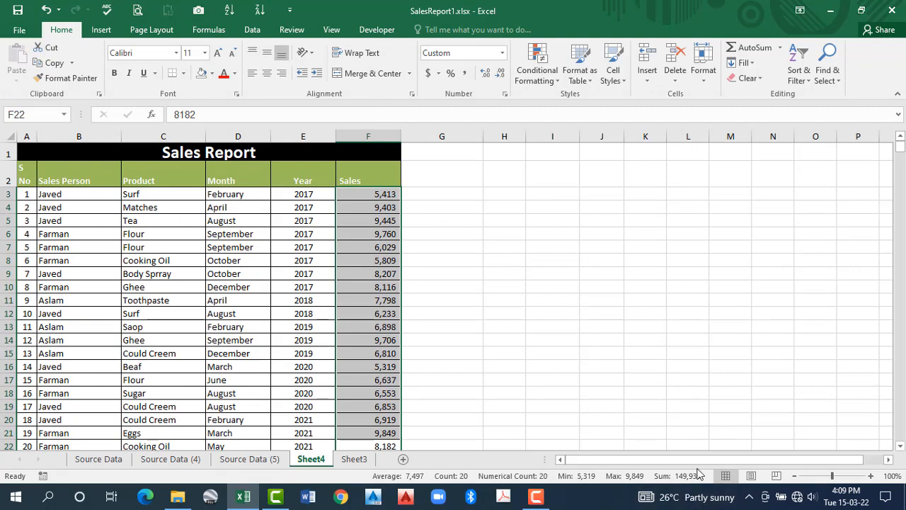
Enter 149939 in cell F24, below the average
{"action": "scroll", "coordinate": [390, 397], "scroll_direction": "down", "scroll_amount": 3}
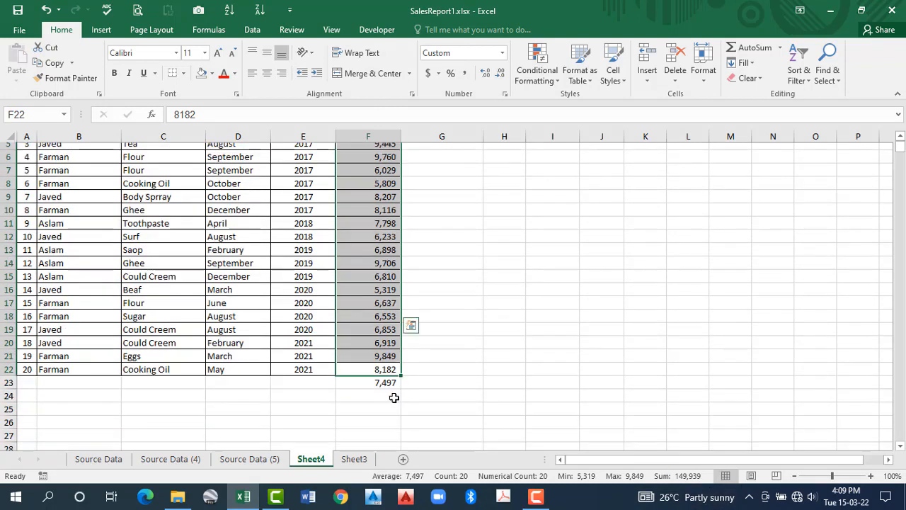
{"action": "left_click", "coordinate": [387, 333]}
{"action": "type", "text": "1"}
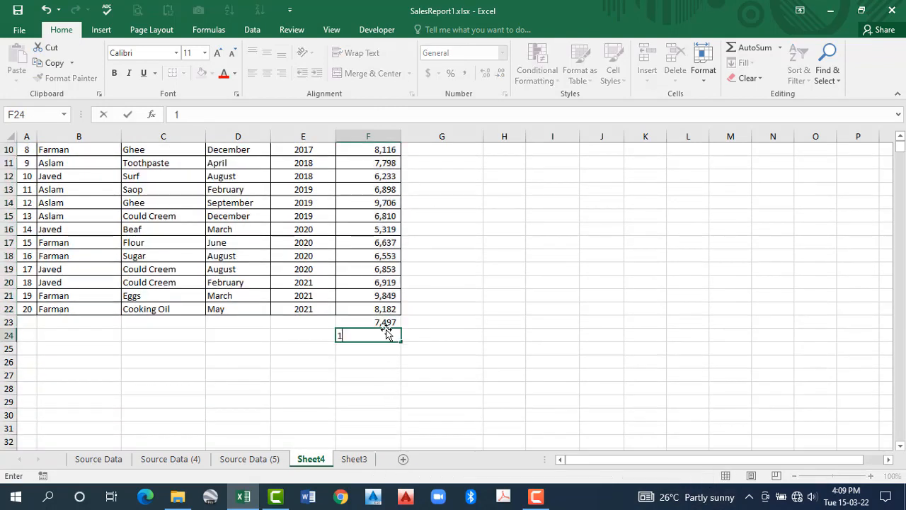
{"action": "type", "text": "49939"}
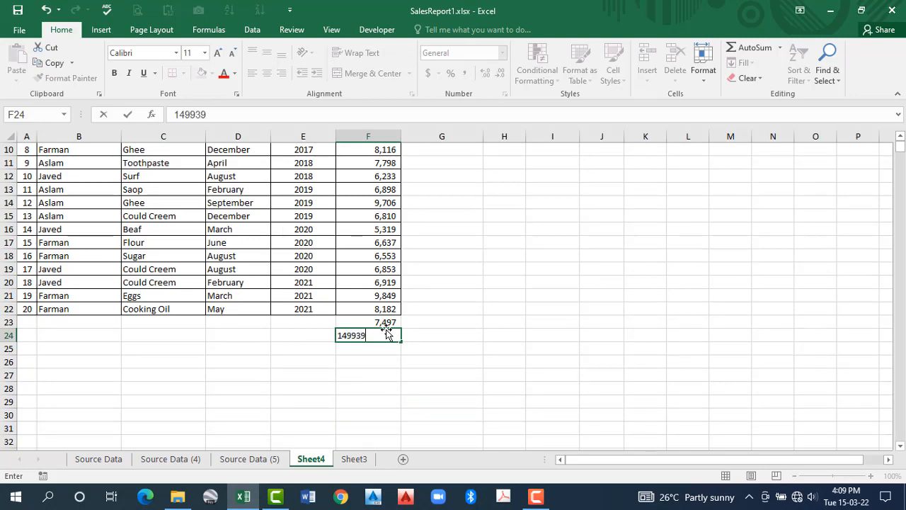
{"action": "key", "text": "Return"}
{"action": "scroll", "coordinate": [377, 284], "scroll_direction": "up", "scroll_amount": 2}
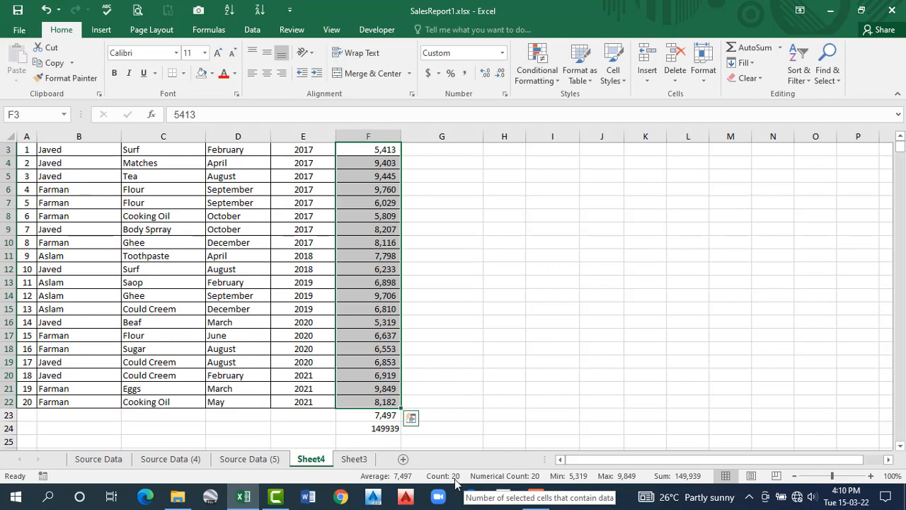
Enter the formula =F24/20 in cell F25 to recalculate the average from the total
{"action": "scroll", "coordinate": [418, 425], "scroll_direction": "down", "scroll_amount": 1}
{"action": "left_click", "coordinate": [392, 401]}
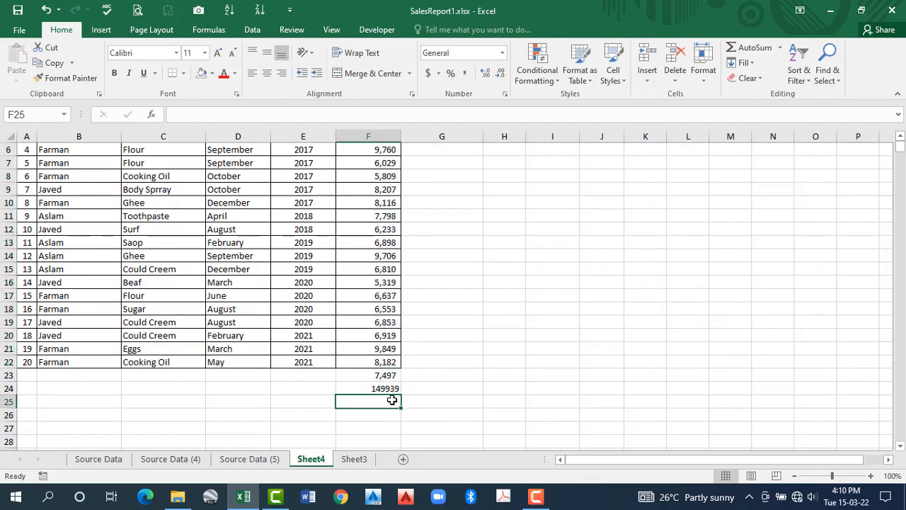
{"action": "type", "text": "="}
{"action": "left_click", "coordinate": [382, 388]}
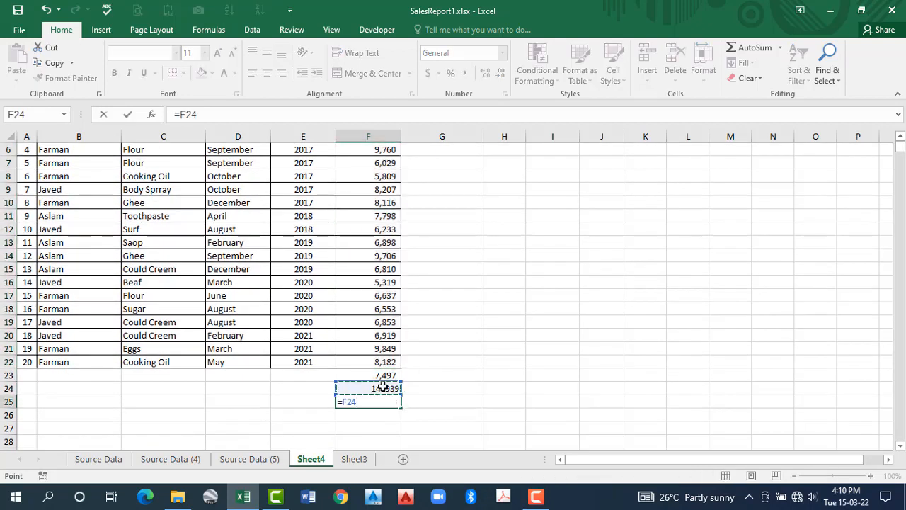
{"action": "type", "text": "/20"}
{"action": "key", "text": "Return"}
{"action": "left_click", "coordinate": [389, 400]}
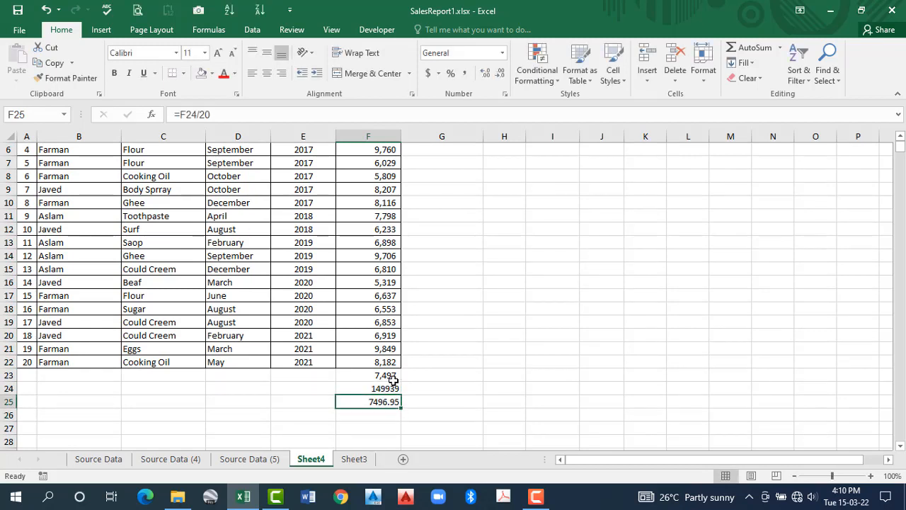
Show the average in F23 with two decimal places
{"action": "left_click", "coordinate": [391, 376]}
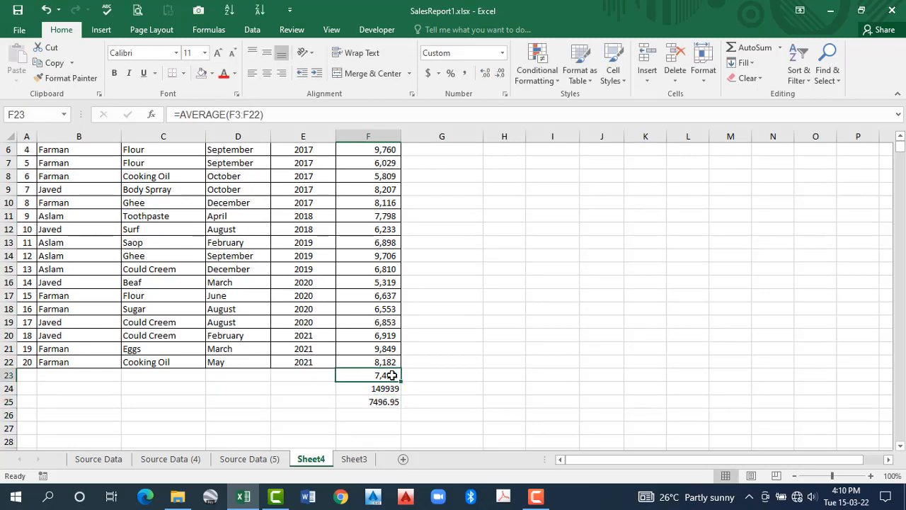
{"action": "left_click", "coordinate": [485, 73]}
{"action": "left_click", "coordinate": [485, 73]}
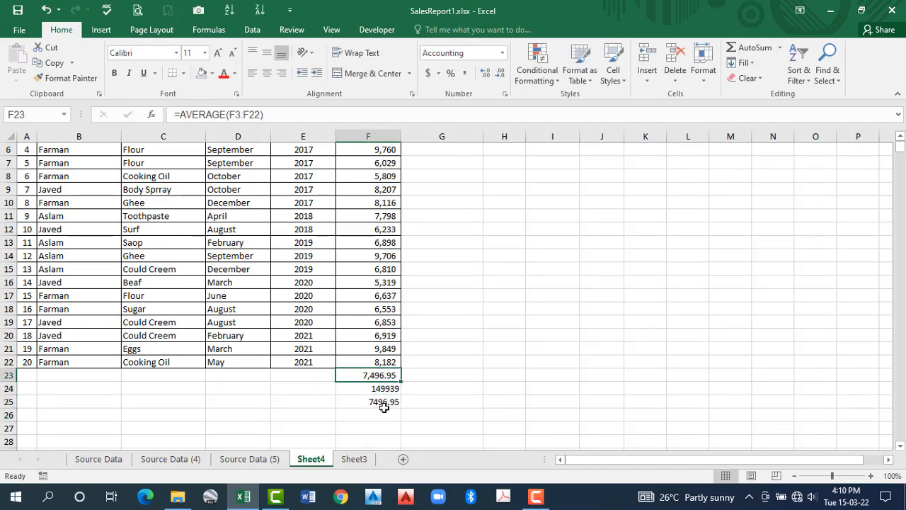
Clear cells F23:F25 and insert an AutoSum Count Numbers of the sales values F3:F22 in F23
{"action": "left_click_drag", "start_coordinate": [383, 390], "coordinate": [383, 401]}
{"action": "left_click", "coordinate": [379, 373]}
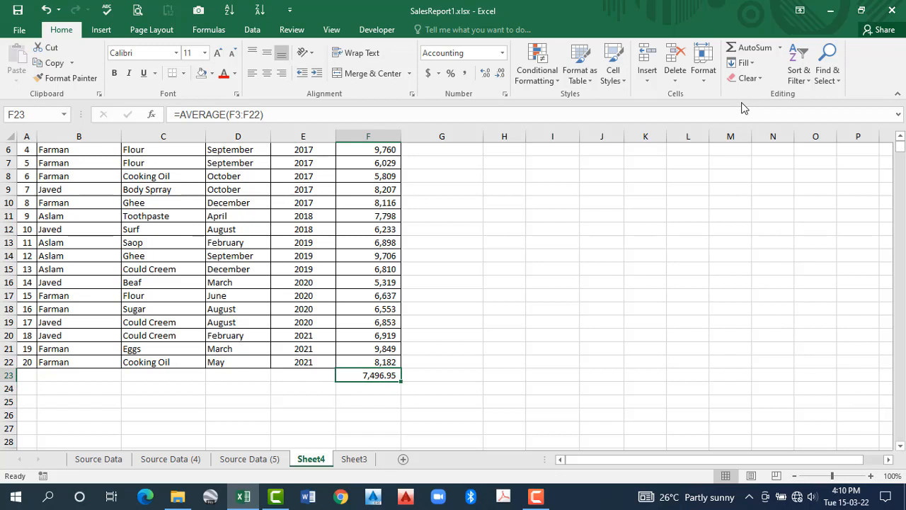
{"action": "key", "text": "Delete"}
{"action": "left_click", "coordinate": [779, 47]}
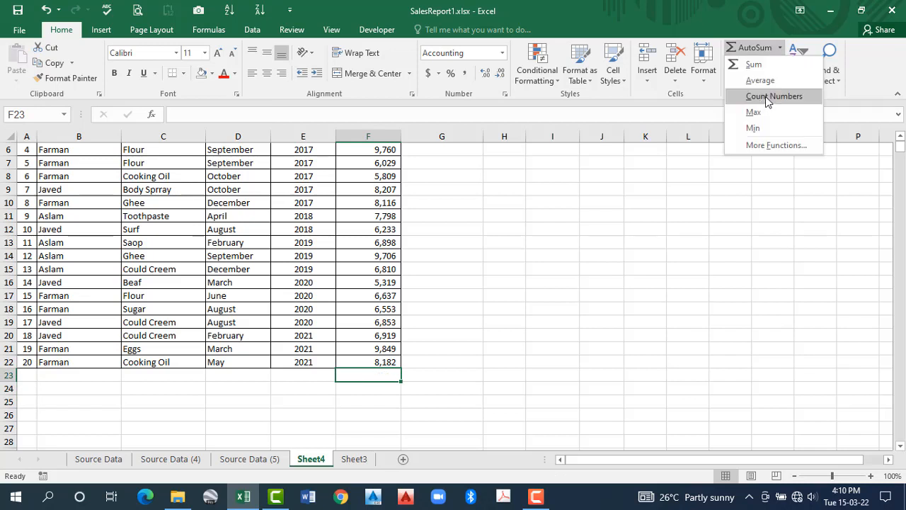
{"action": "left_click", "coordinate": [765, 96]}
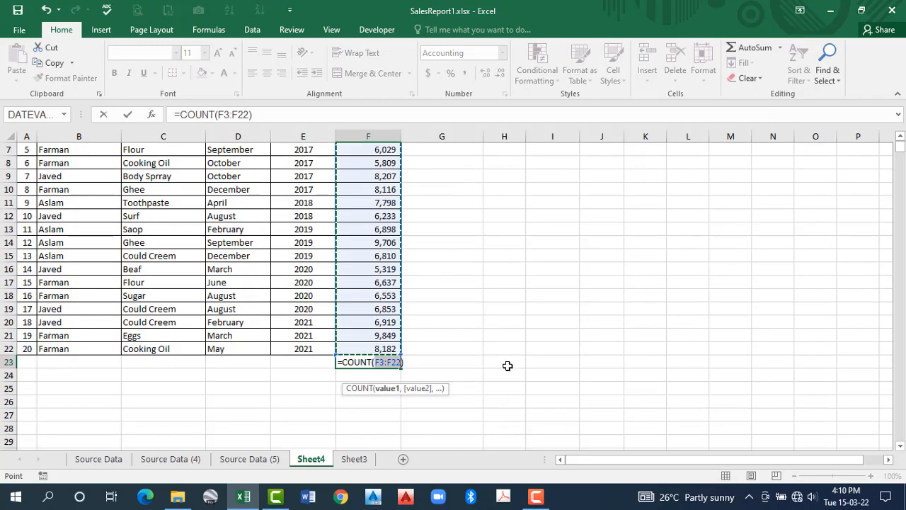
{"action": "key", "text": "Return"}
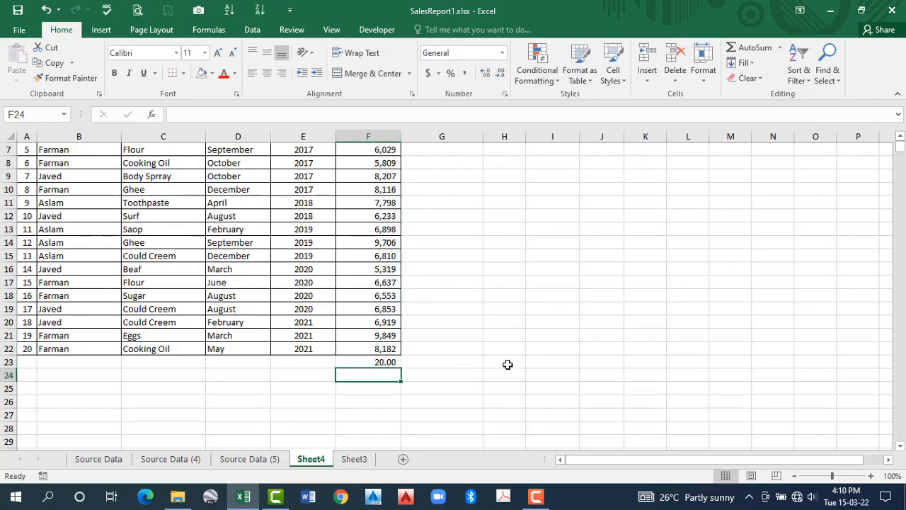
{"action": "left_click", "coordinate": [384, 362]}
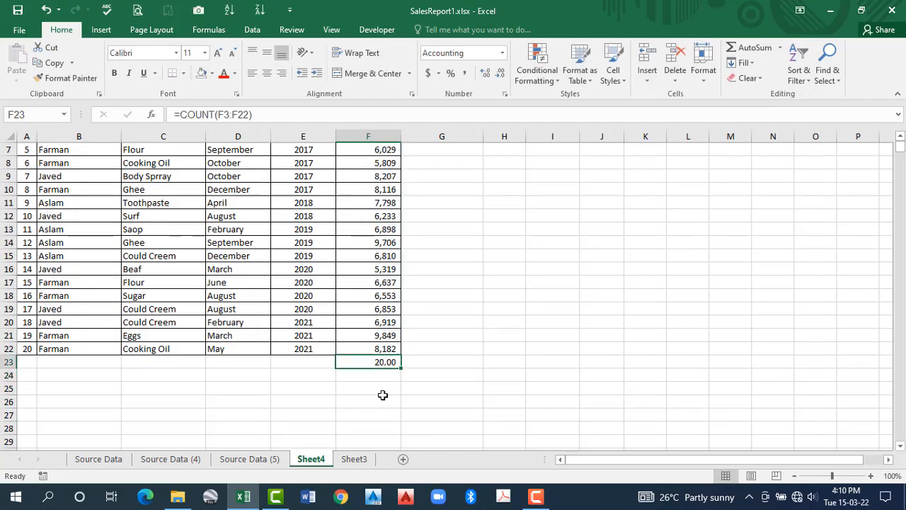
Insert an AutoSum Count Numbers in D23, below the Month column, counting the range D3:D22
{"action": "scroll", "coordinate": [380, 386], "scroll_direction": "up", "scroll_amount": 2}
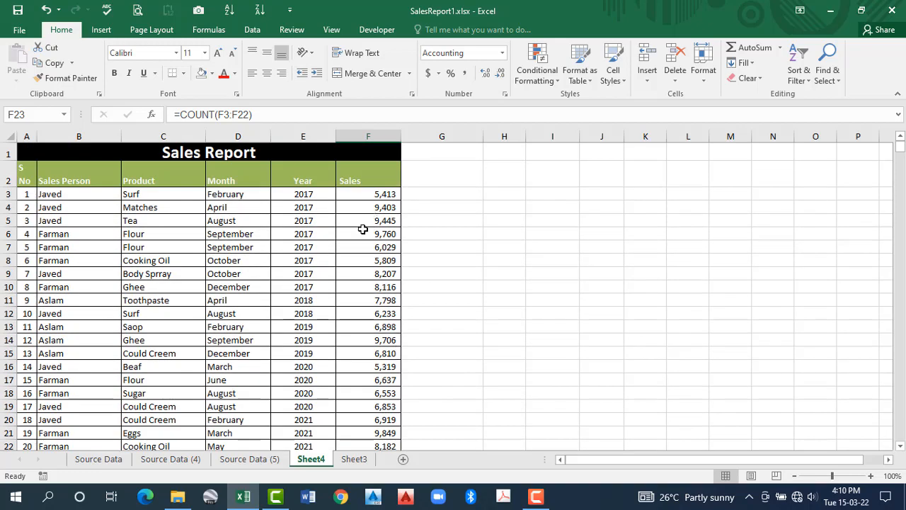
{"action": "scroll", "coordinate": [363, 230], "scroll_direction": "down", "scroll_amount": 2}
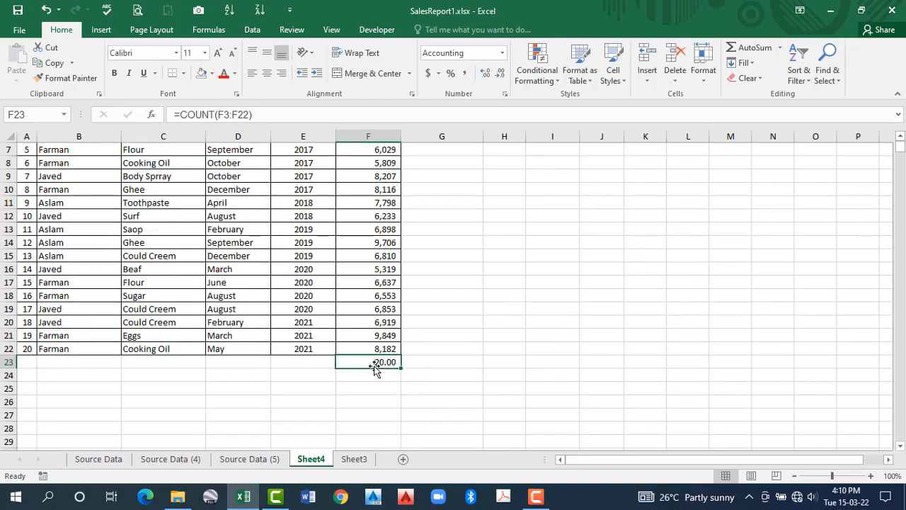
{"action": "scroll", "coordinate": [354, 267], "scroll_direction": "up", "scroll_amount": 2}
{"action": "scroll", "coordinate": [387, 288], "scroll_direction": "down", "scroll_amount": 1}
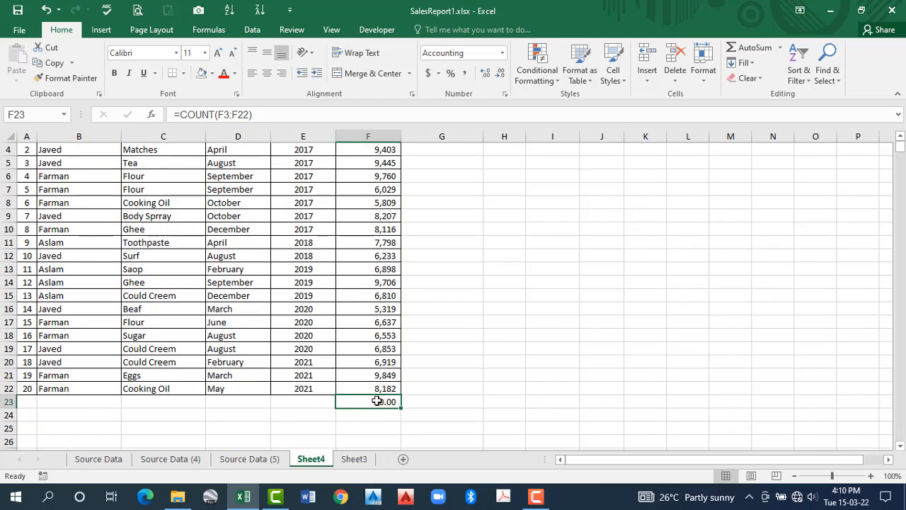
{"action": "left_click", "coordinate": [244, 402]}
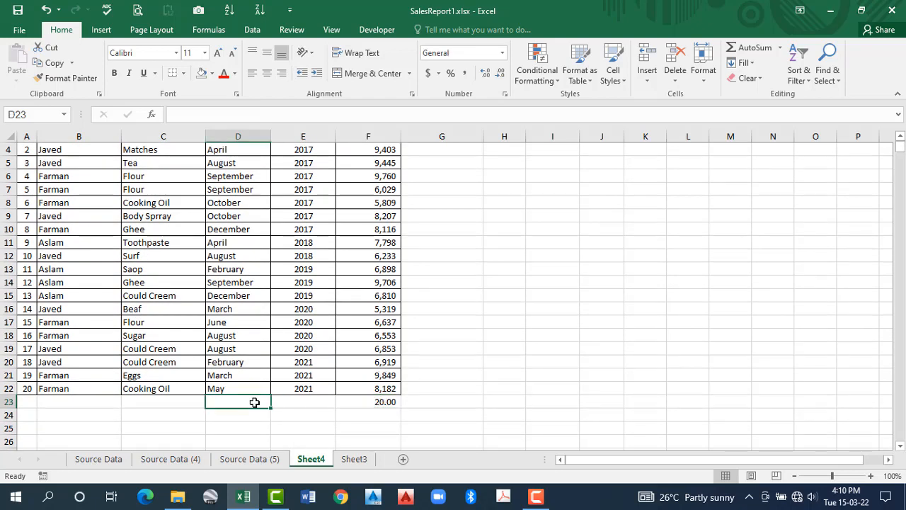
{"action": "left_click", "coordinate": [779, 47]}
{"action": "left_click", "coordinate": [769, 95]}
{"action": "scroll", "coordinate": [247, 290], "scroll_direction": "up", "scroll_amount": 1}
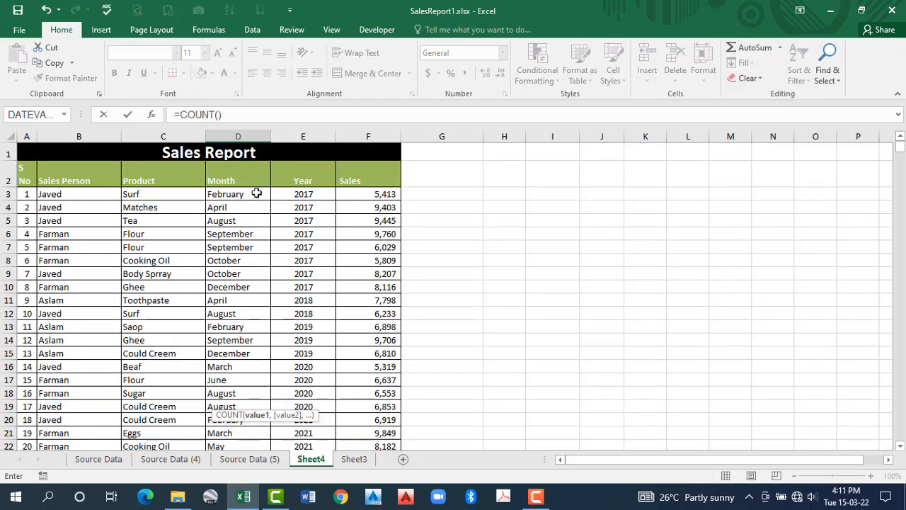
{"action": "left_click_drag", "start_coordinate": [255, 192], "coordinate": [237, 395]}
{"action": "key", "text": "Return"}
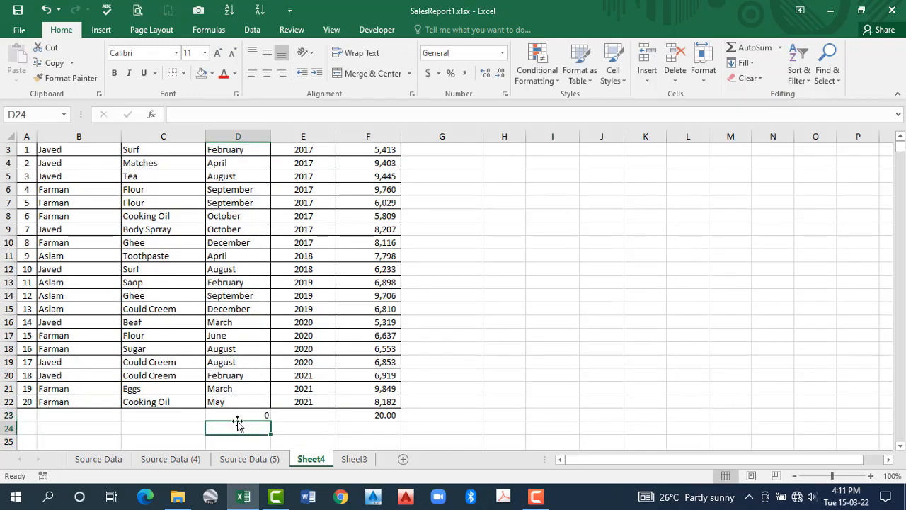
Compare the count of the text months in D23 with the count of the numeric sales in F23
{"action": "left_click", "coordinate": [240, 414]}
{"action": "left_click_drag", "start_coordinate": [240, 404], "coordinate": [234, 256]}
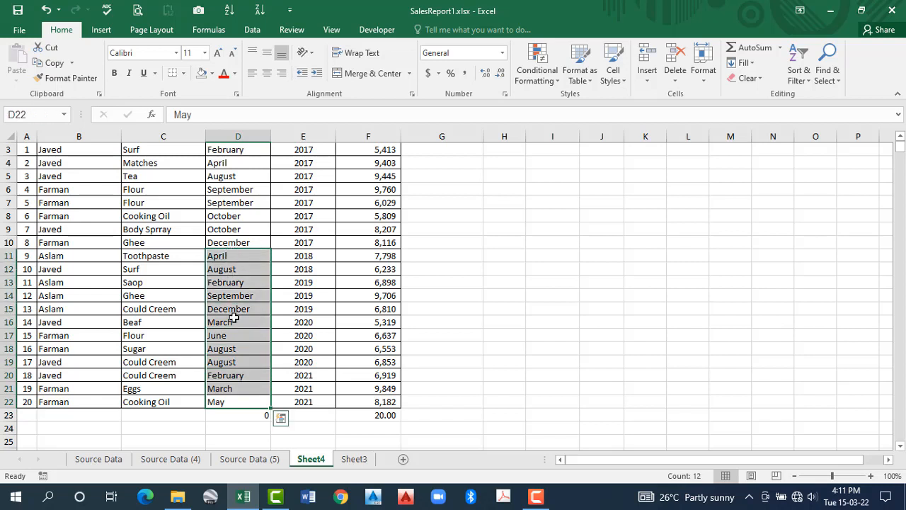
{"action": "left_click", "coordinate": [240, 417]}
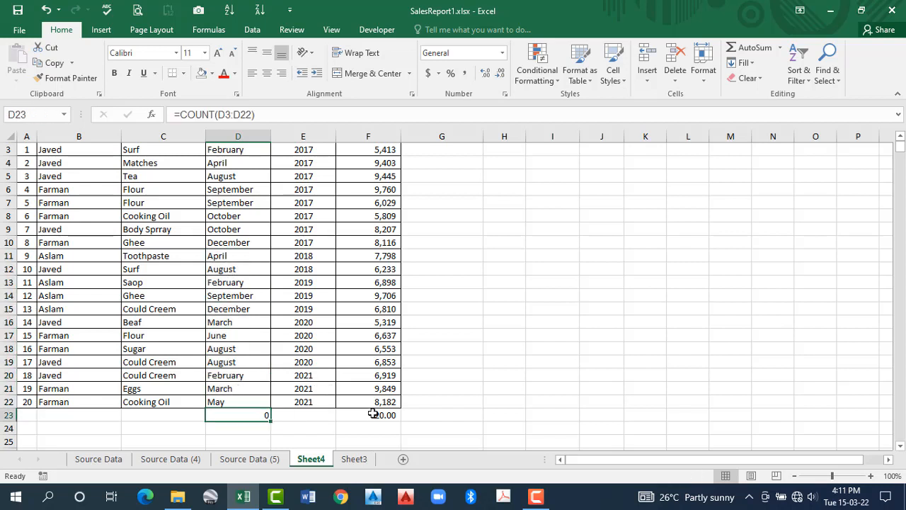
{"action": "left_click", "coordinate": [373, 415]}
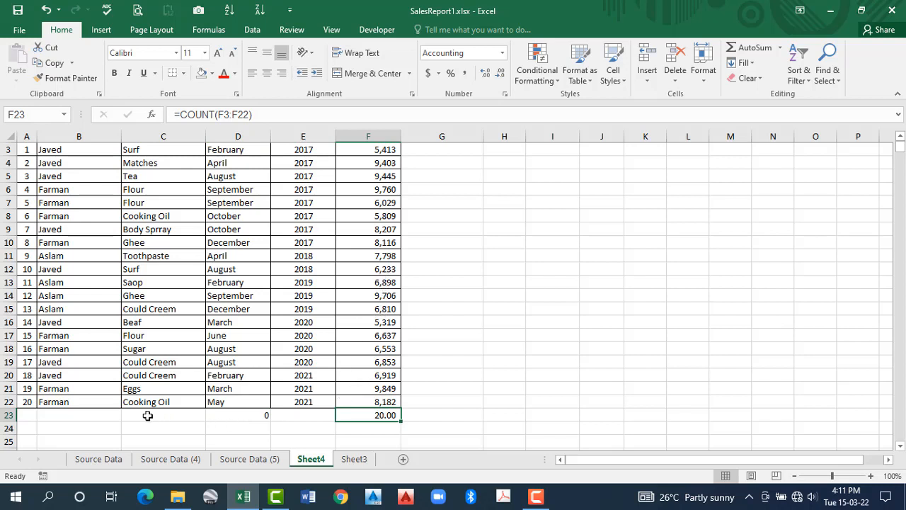
{"action": "left_click", "coordinate": [261, 416]}
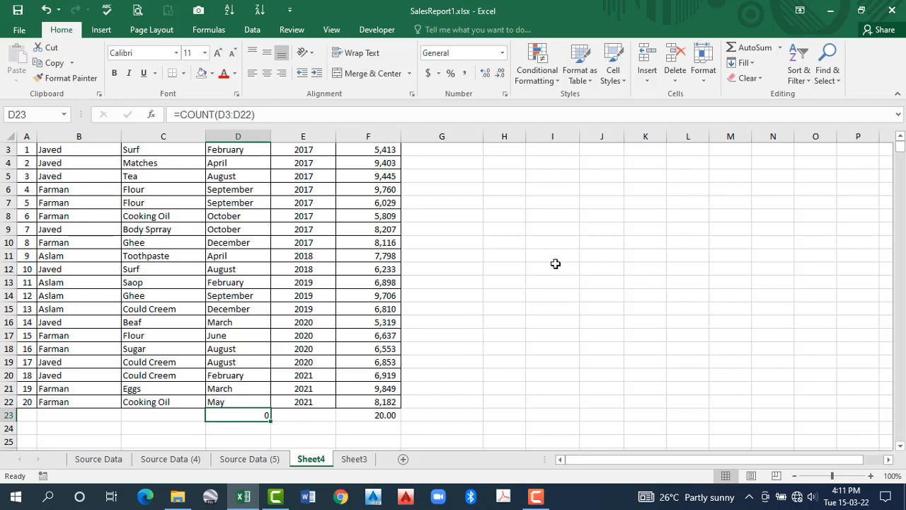
Replace the count in F23 with an AutoSum Max of F3:F22 and check it against the sales values
{"action": "left_click", "coordinate": [386, 415]}
{"action": "key", "text": "Delete"}
{"action": "left_click", "coordinate": [780, 47]}
{"action": "left_click", "coordinate": [757, 114]}
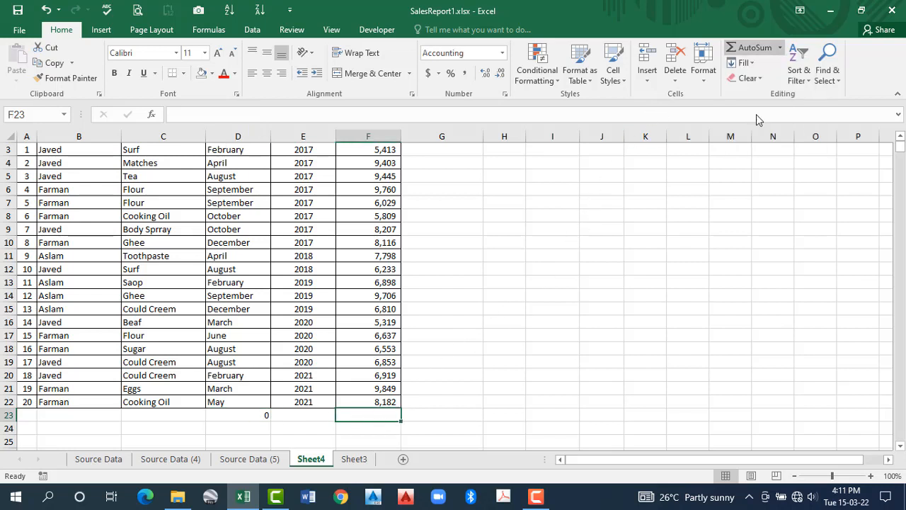
{"action": "scroll", "coordinate": [351, 247], "scroll_direction": "up", "scroll_amount": 1}
{"action": "scroll", "coordinate": [350, 247], "scroll_direction": "up", "scroll_amount": 1}
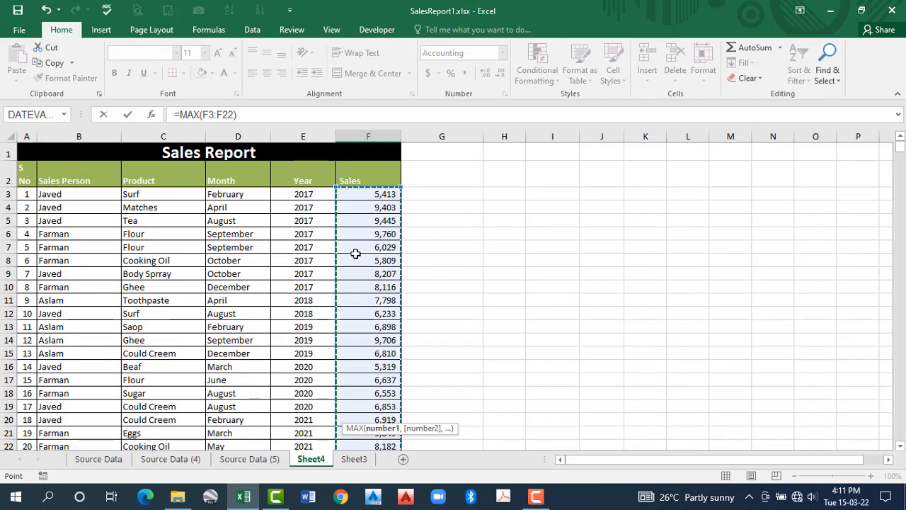
{"action": "key", "text": "Return"}
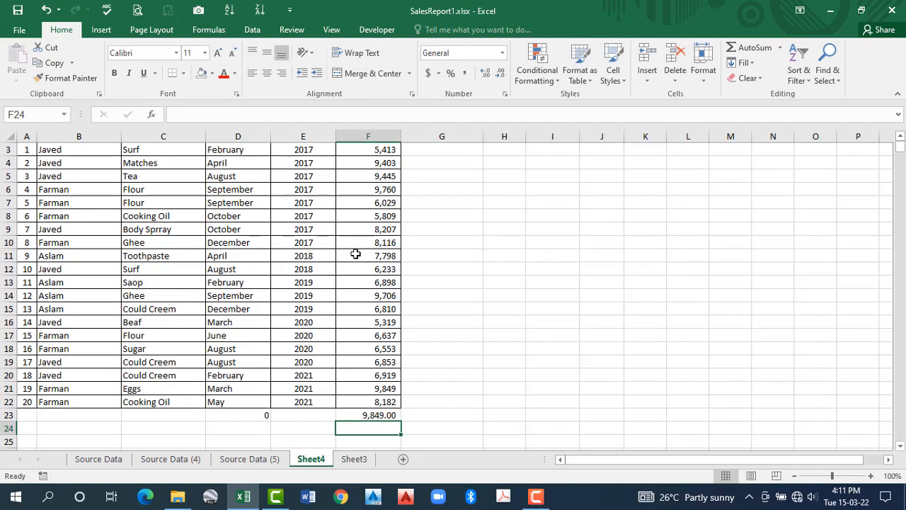
{"action": "left_click", "coordinate": [364, 415]}
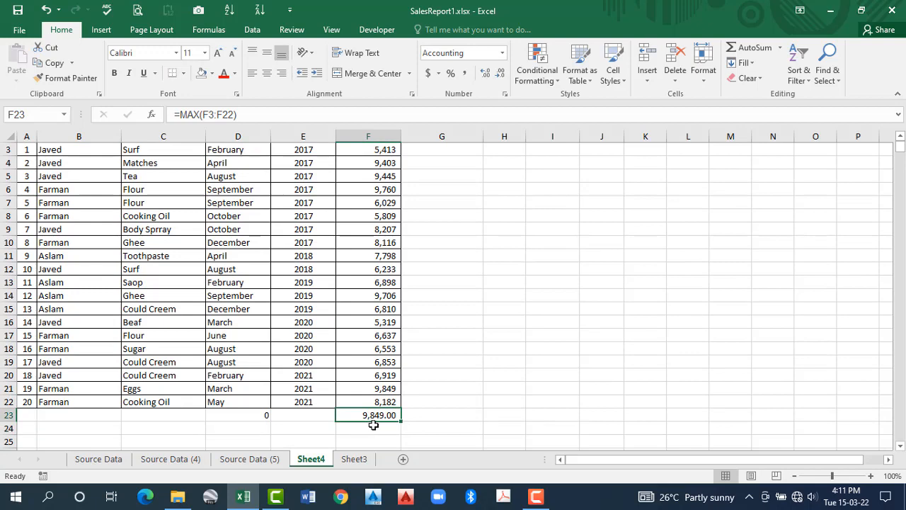
{"action": "left_click", "coordinate": [391, 388]}
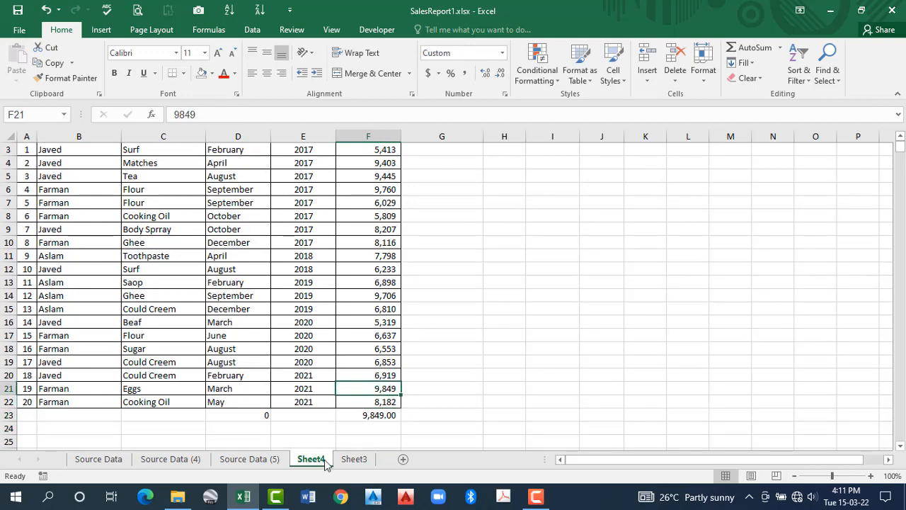
Replace the maximum in F23 with an AutoSum Min of the sales values F3:F22
{"action": "left_click", "coordinate": [389, 415]}
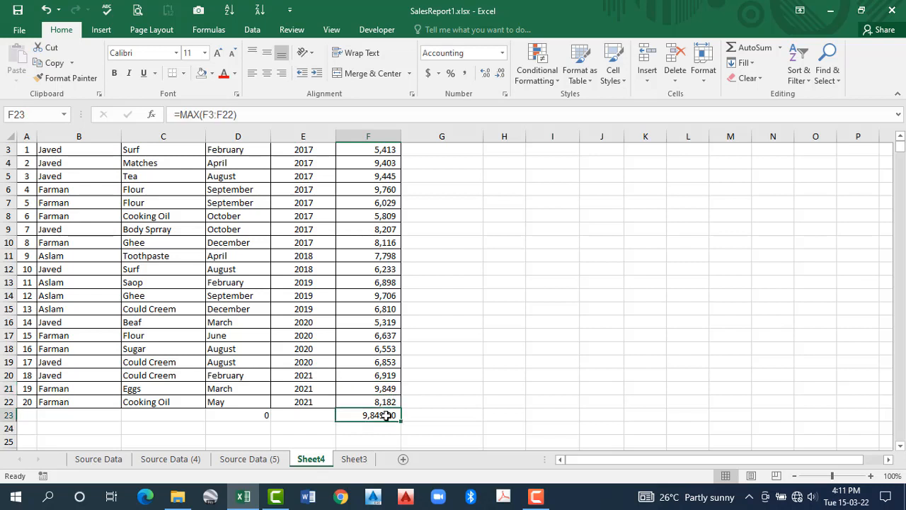
{"action": "key", "text": "Delete"}
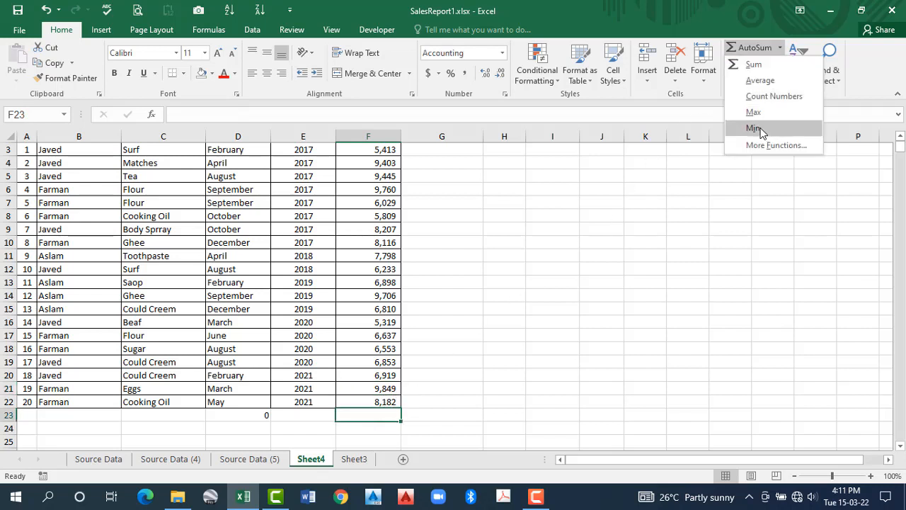
{"action": "left_click", "coordinate": [755, 128]}
{"action": "key", "text": "Return"}
{"action": "left_click", "coordinate": [385, 415]}
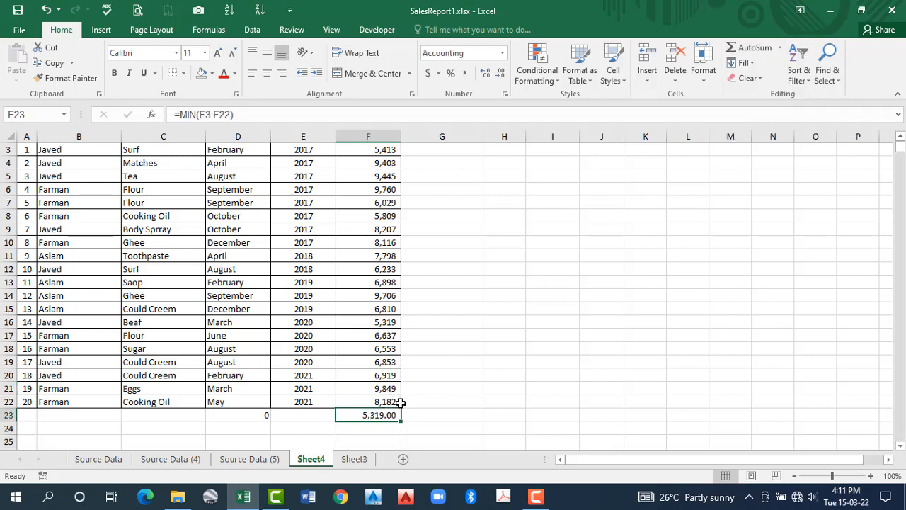
{"action": "scroll", "coordinate": [421, 390], "scroll_direction": "up", "scroll_amount": 1}
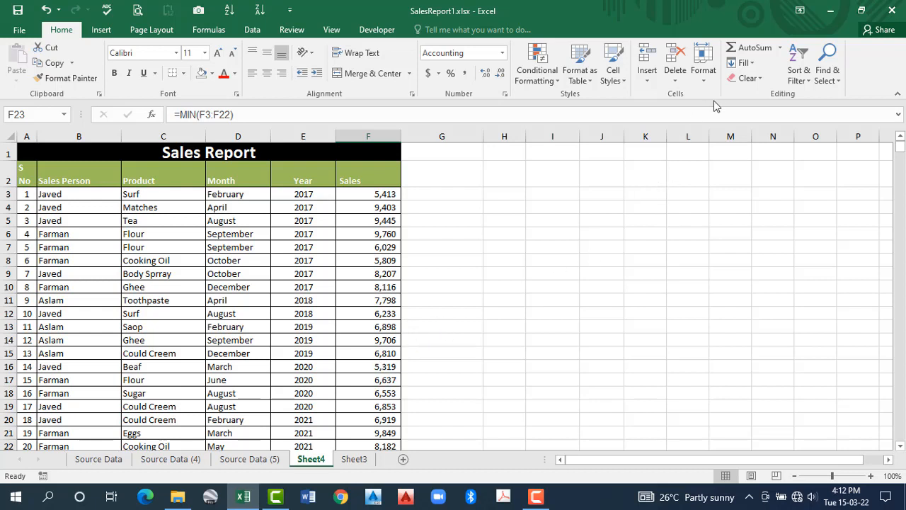
Clear the minimum formula from F23 and review the available AutoSum functions
{"action": "left_click", "coordinate": [781, 48]}
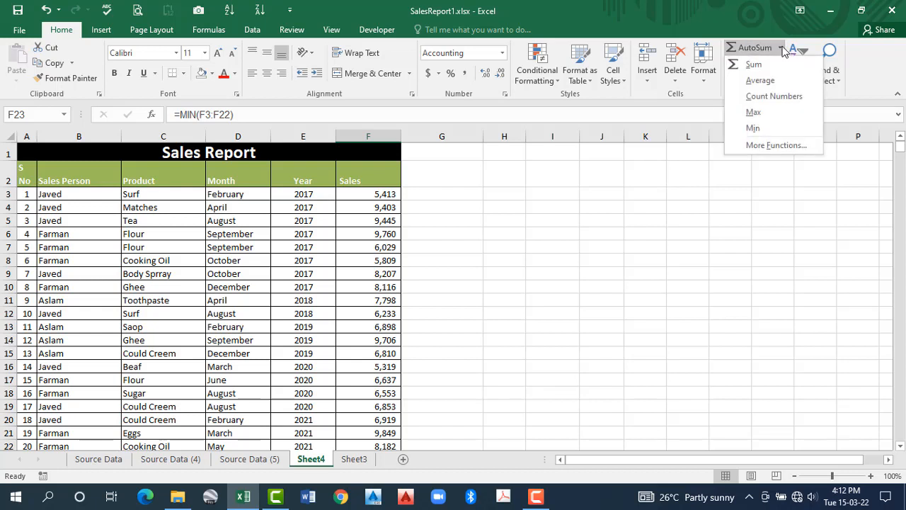
{"action": "left_click", "coordinate": [783, 50]}
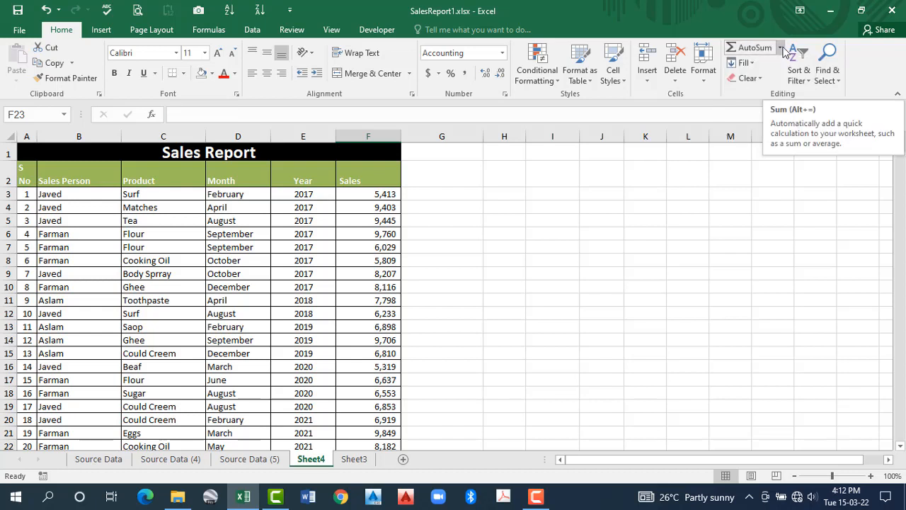
{"action": "left_click", "coordinate": [781, 48]}
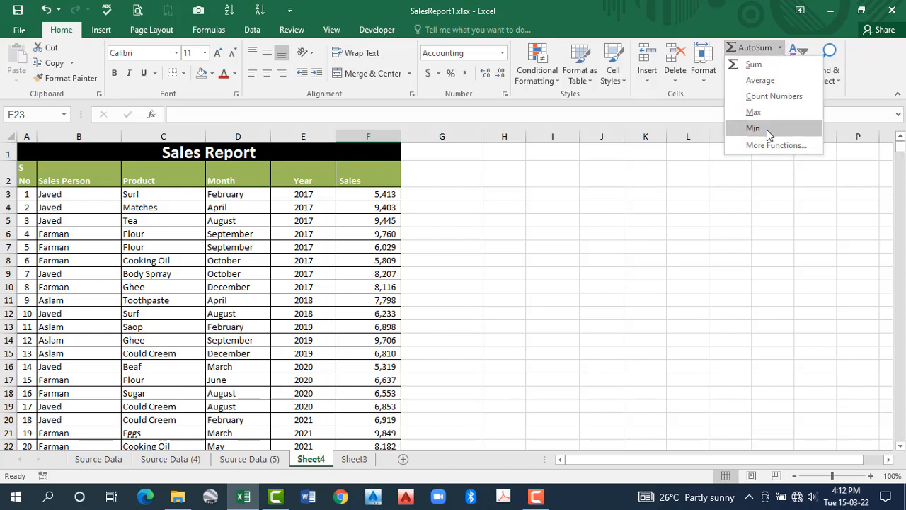
{"action": "key", "text": "Escape"}
{"action": "scroll", "coordinate": [515, 271], "scroll_direction": "down", "scroll_amount": 2}
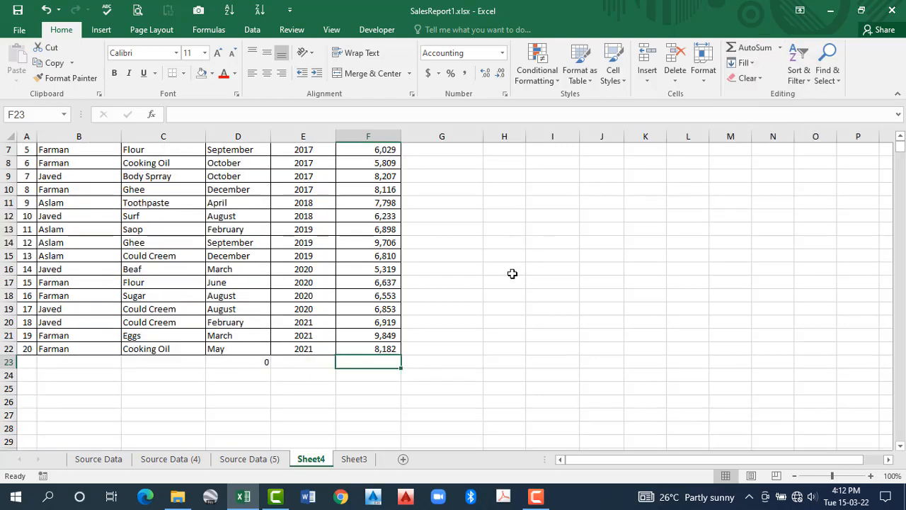
Inspect the COUNT formula in D23 and the month values it covers
{"action": "left_click", "coordinate": [264, 364]}
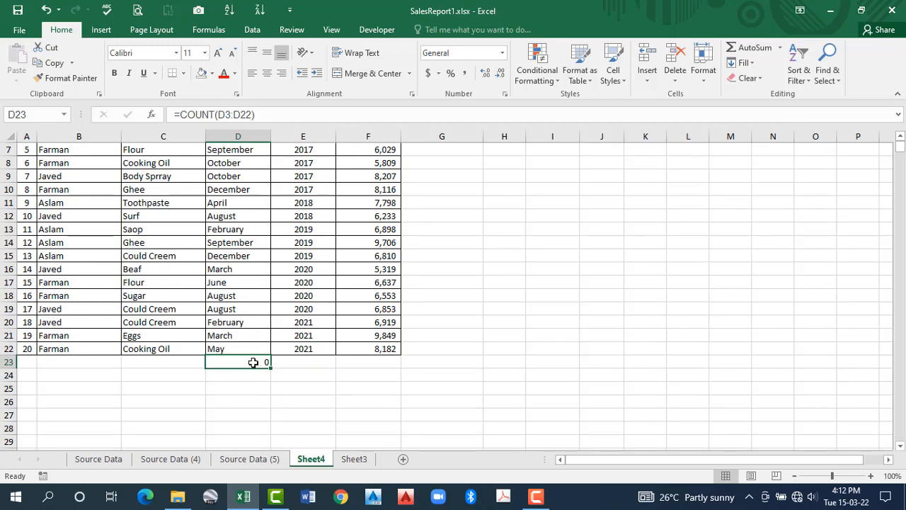
{"action": "scroll", "coordinate": [253, 363], "scroll_direction": "up", "scroll_amount": 2}
{"action": "scroll", "coordinate": [238, 284], "scroll_direction": "down", "scroll_amount": 1}
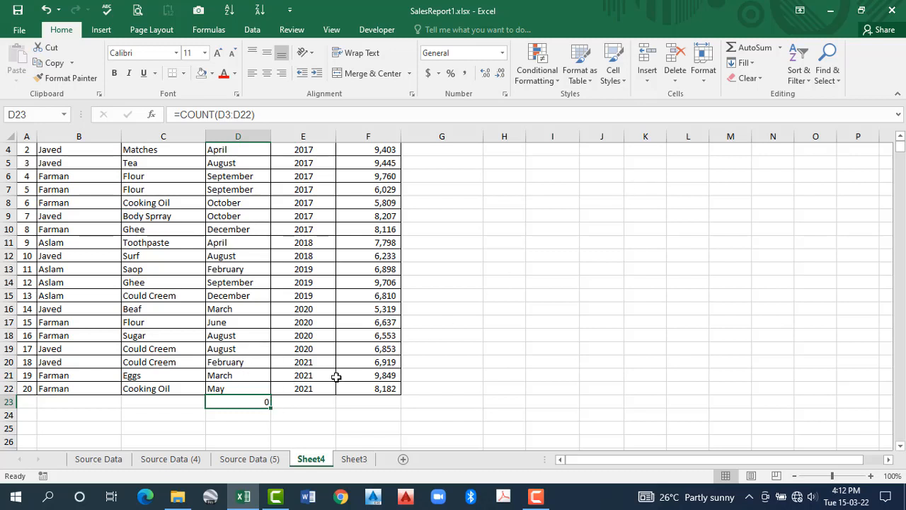
Enter a COUNT formula in F23 that covers the sales values F3:F22
{"action": "left_click", "coordinate": [391, 401]}
{"action": "type", "text": "="}
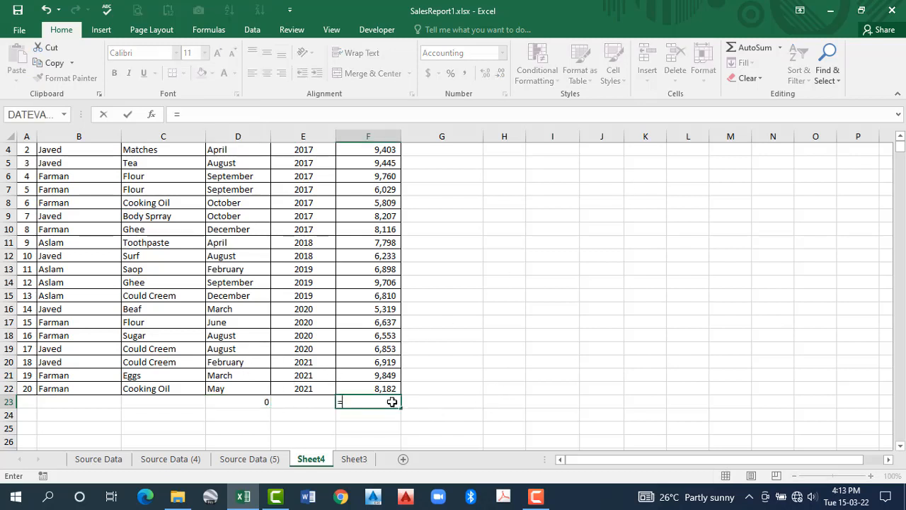
{"action": "type", "text": "count("}
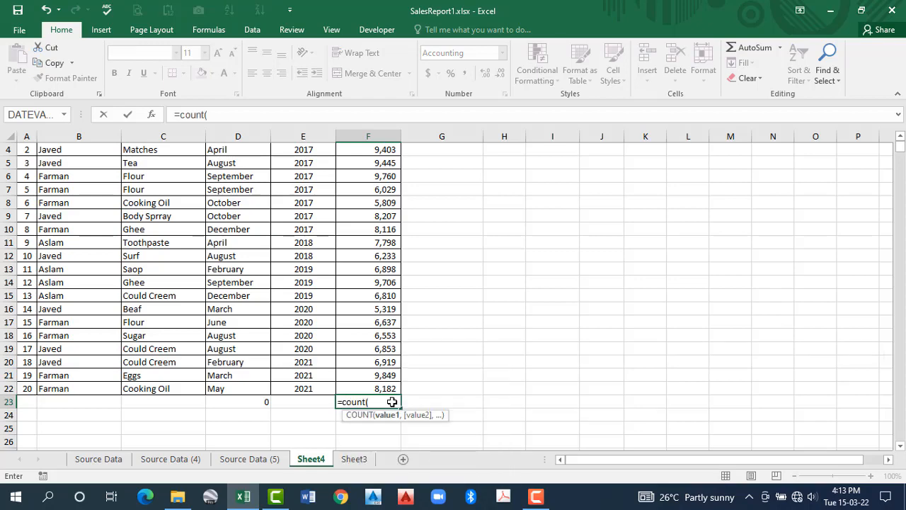
{"action": "scroll", "coordinate": [384, 394], "scroll_direction": "up", "scroll_amount": 1}
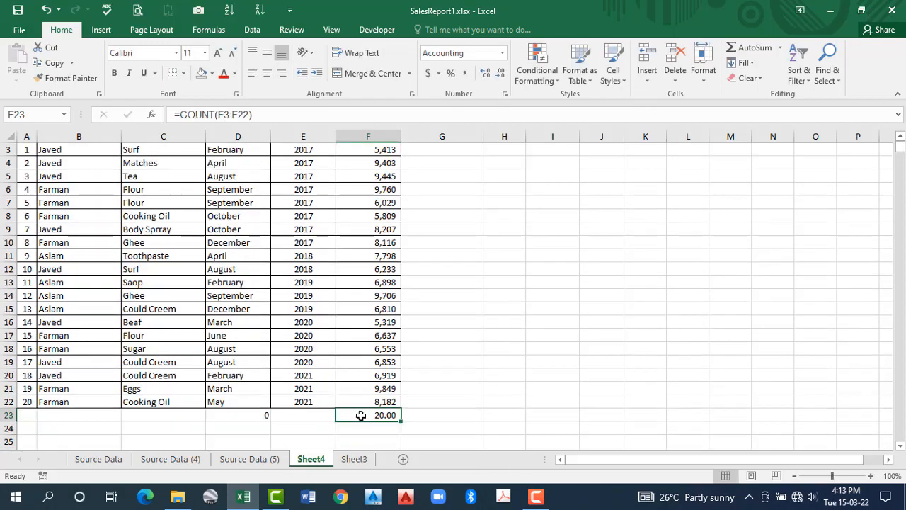
Copy the COUNT formula from F23 into D23 under the month values
{"action": "key", "text": "ctrl+c"}
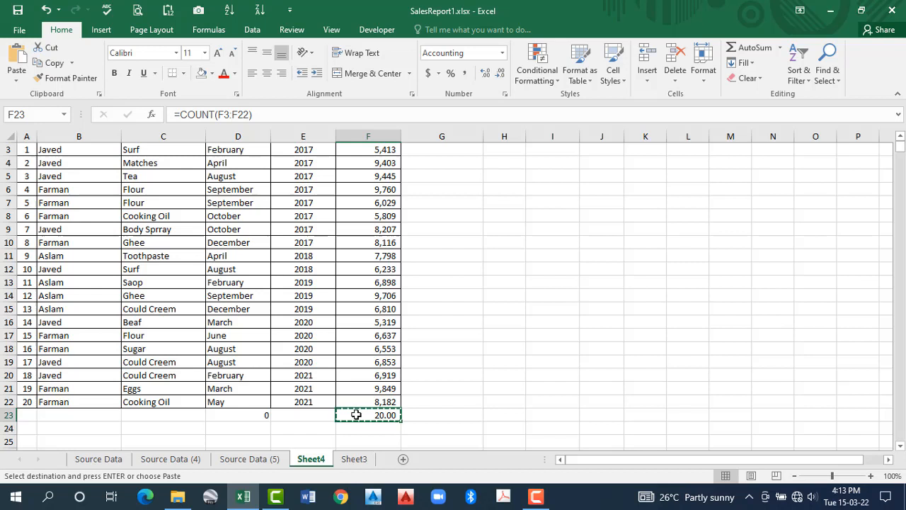
{"action": "left_click", "coordinate": [244, 414]}
{"action": "key", "text": "ctrl+v"}
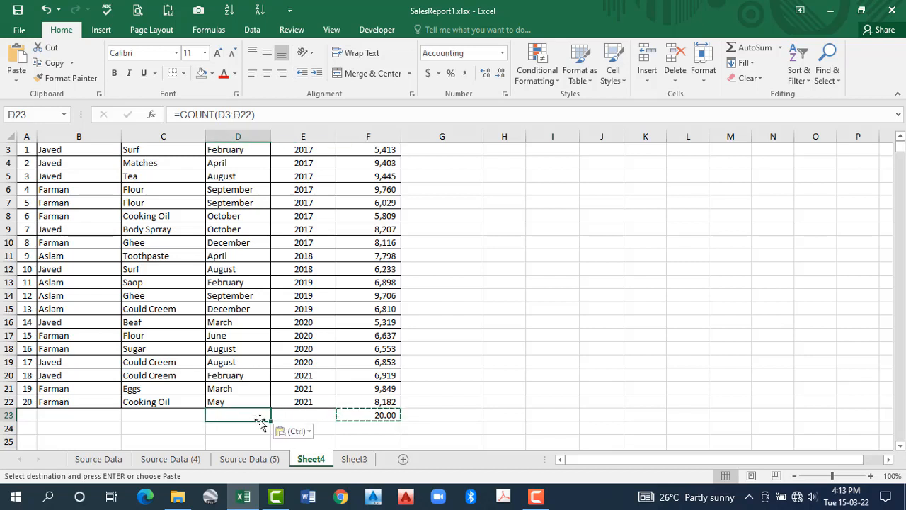
{"action": "key", "text": "Escape"}
{"action": "left_click", "coordinate": [309, 413]}
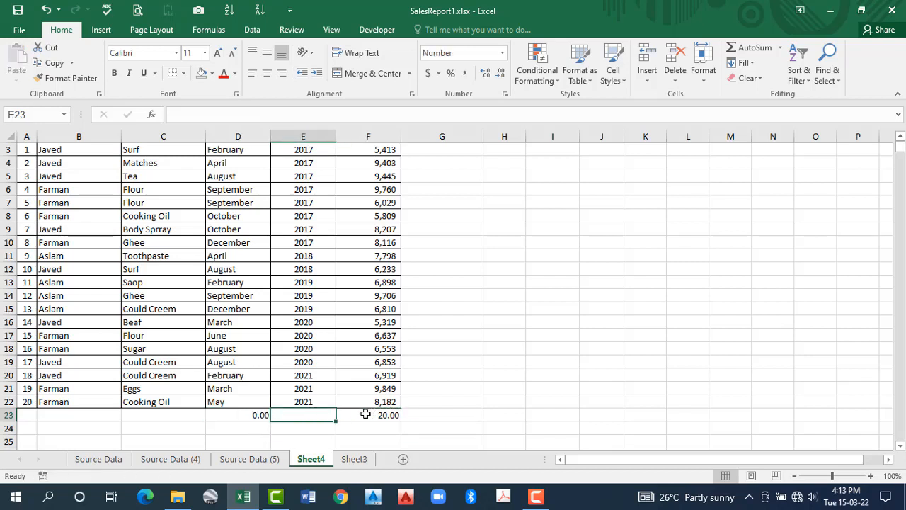
Change the function in F23 from COUNT to COUNTA, keeping the range F3:F22
{"action": "left_click", "coordinate": [379, 418]}
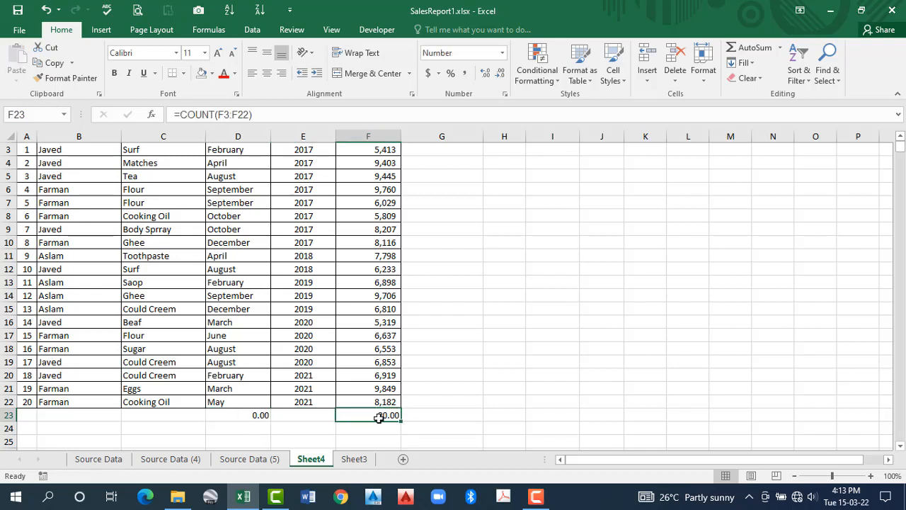
{"action": "left_click", "coordinate": [216, 114]}
{"action": "type", "text": "a"}
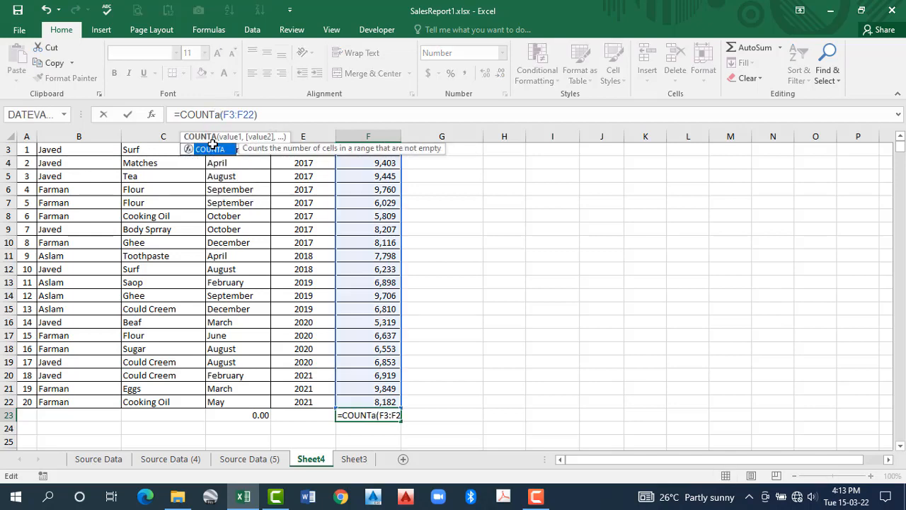
{"action": "key", "text": "Return"}
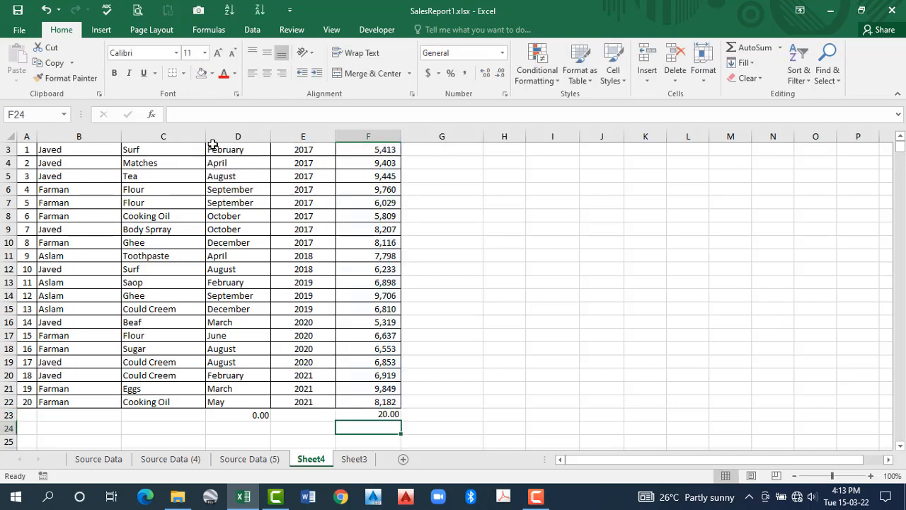
Copy the COUNTA formula from F23 into D23 and clear F23
{"action": "left_click", "coordinate": [381, 414]}
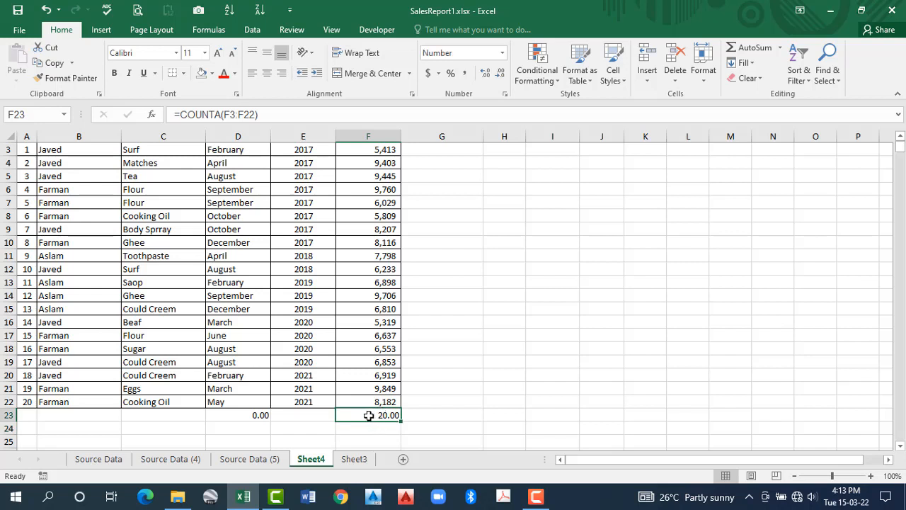
{"action": "key", "text": "ctrl+c"}
{"action": "left_click", "coordinate": [254, 414]}
{"action": "key", "text": "ctrl+v"}
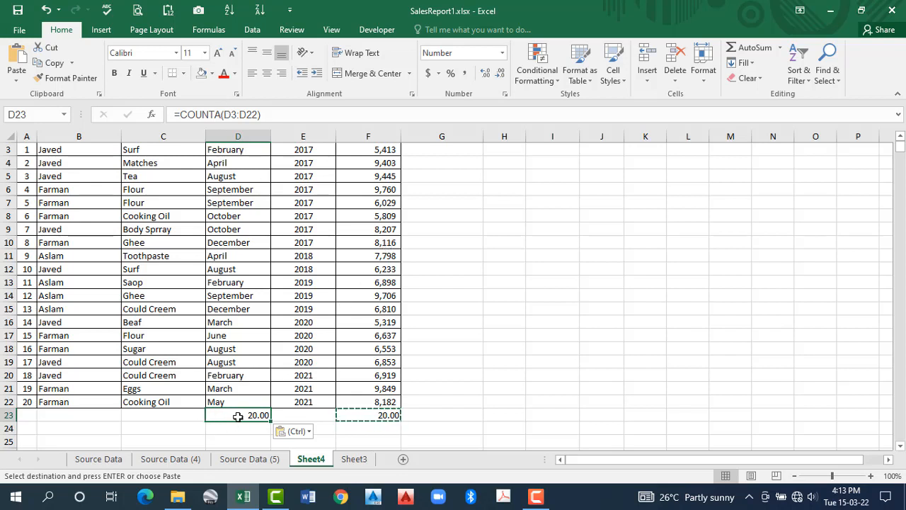
{"action": "left_click", "coordinate": [375, 411]}
{"action": "key", "text": "Delete"}
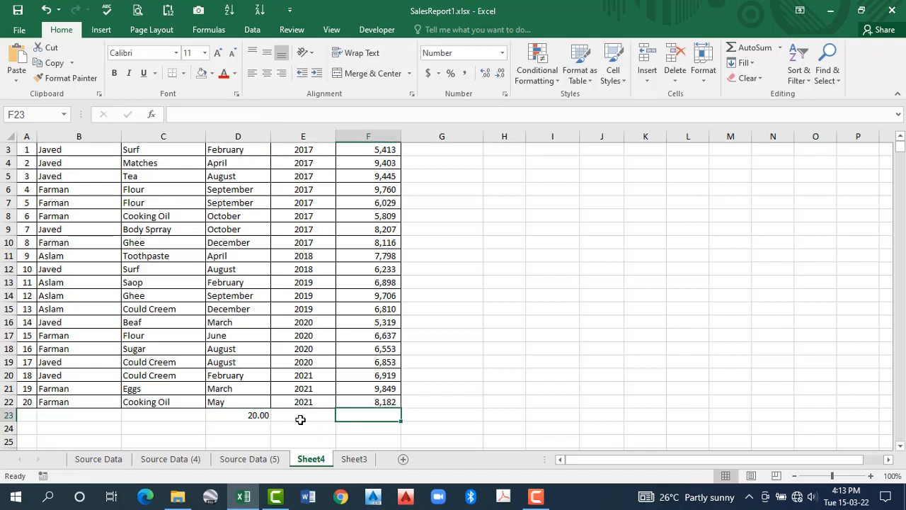
Replace the formula in D23 with =COUNTIF(D3:D22,"=*") to count the text entries in the month column
{"action": "left_click", "coordinate": [248, 414]}
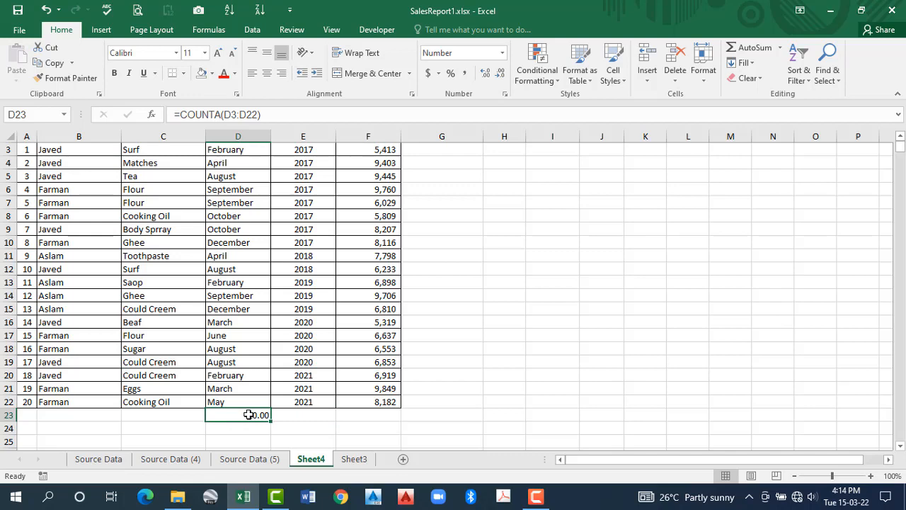
{"action": "type", "text": "=countif"}
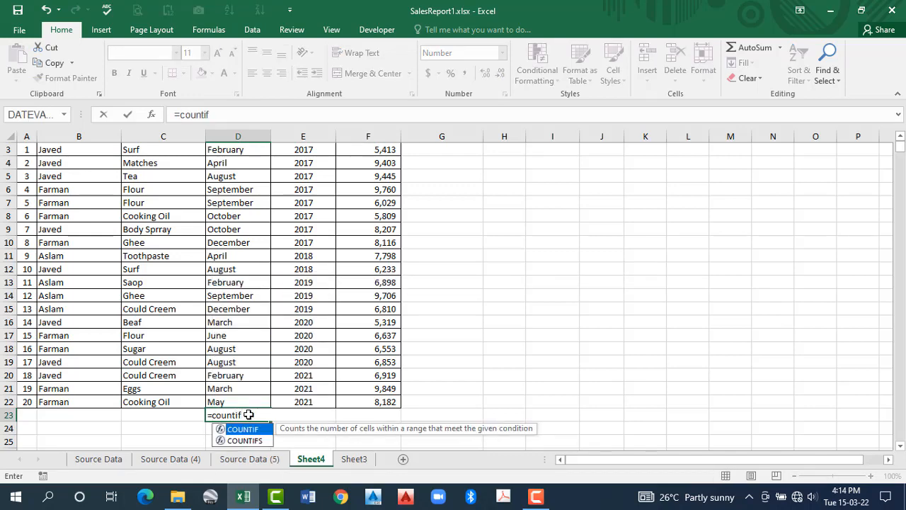
{"action": "type", "text": "("}
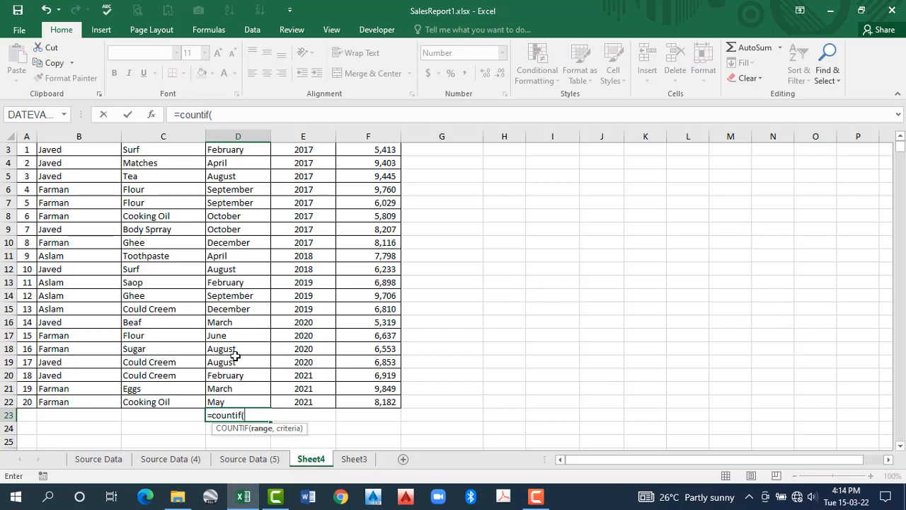
{"action": "scroll", "coordinate": [252, 206], "scroll_direction": "up", "scroll_amount": 1}
{"action": "left_click_drag", "start_coordinate": [252, 194], "coordinate": [253, 444]}
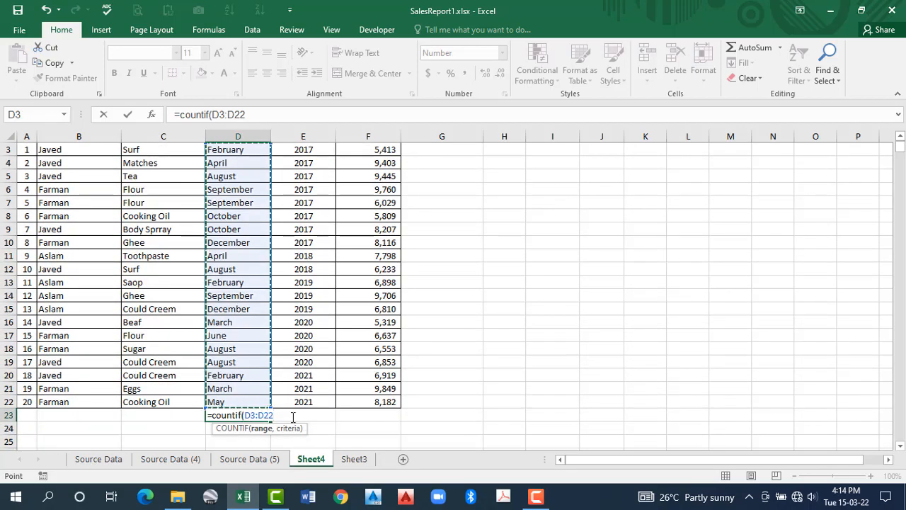
{"action": "type", "text": ","}
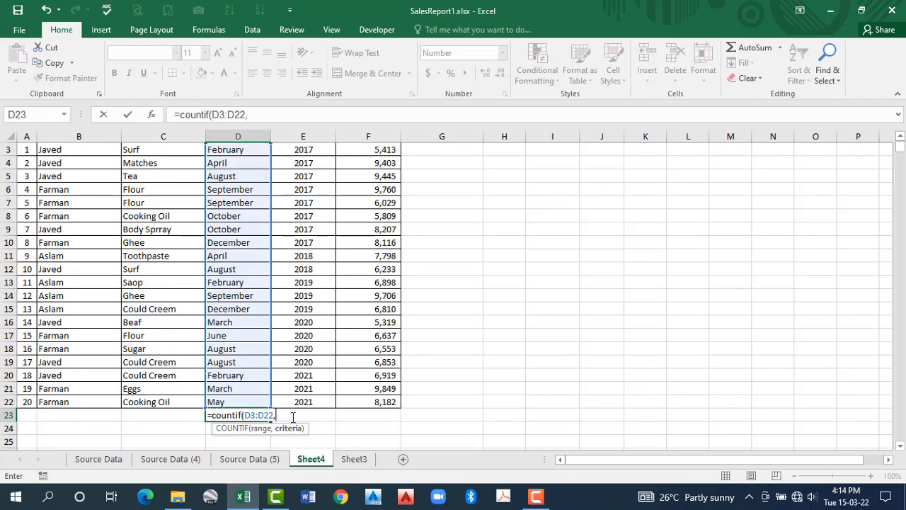
{"action": "type", "text": "\"=*"}
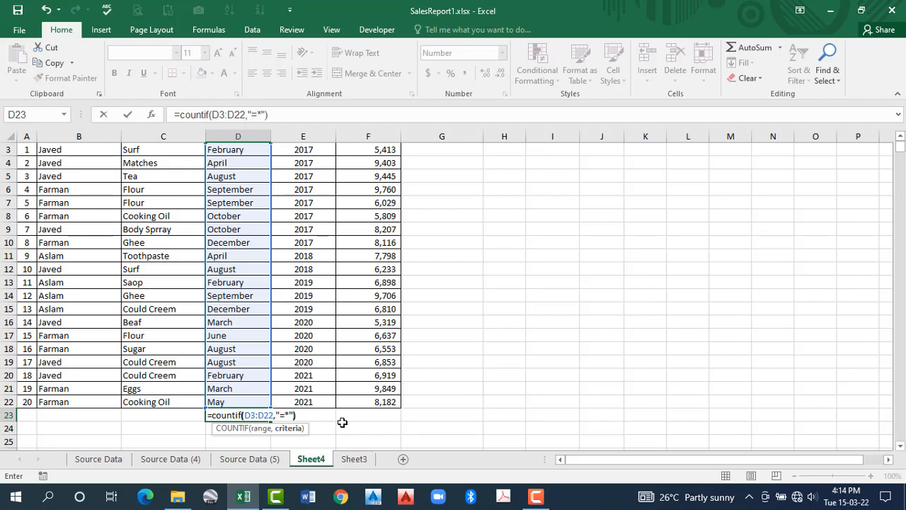
{"action": "key", "text": "Return"}
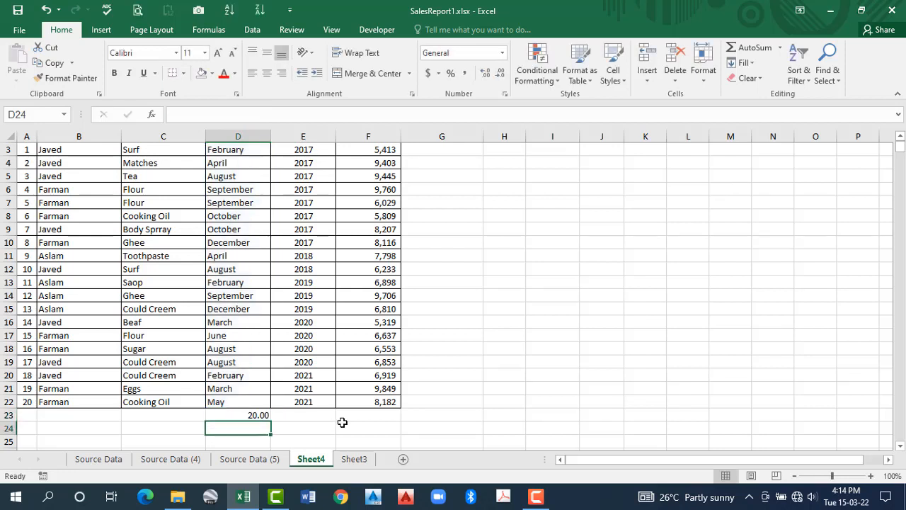
Copy the COUNTIF formula from D23 into F23 under the sales values
{"action": "left_click", "coordinate": [251, 414]}
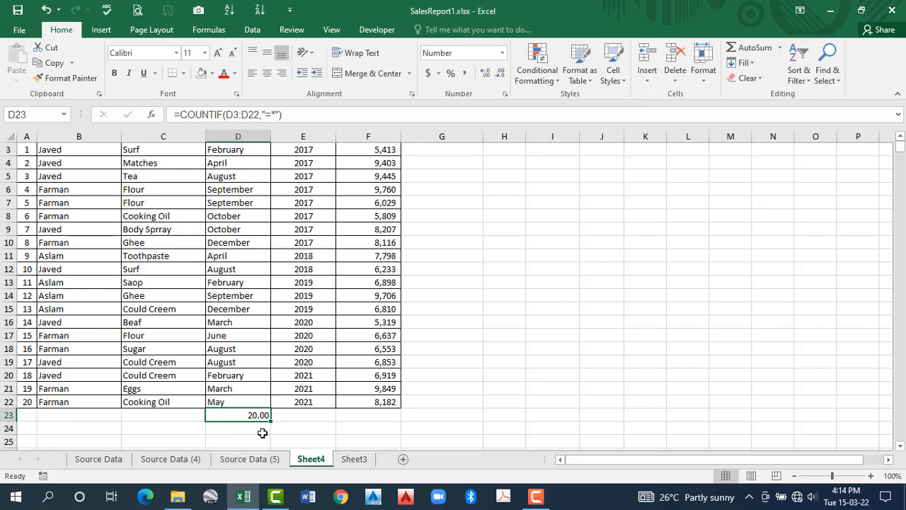
{"action": "key", "text": "ctrl+c"}
{"action": "left_click", "coordinate": [365, 418]}
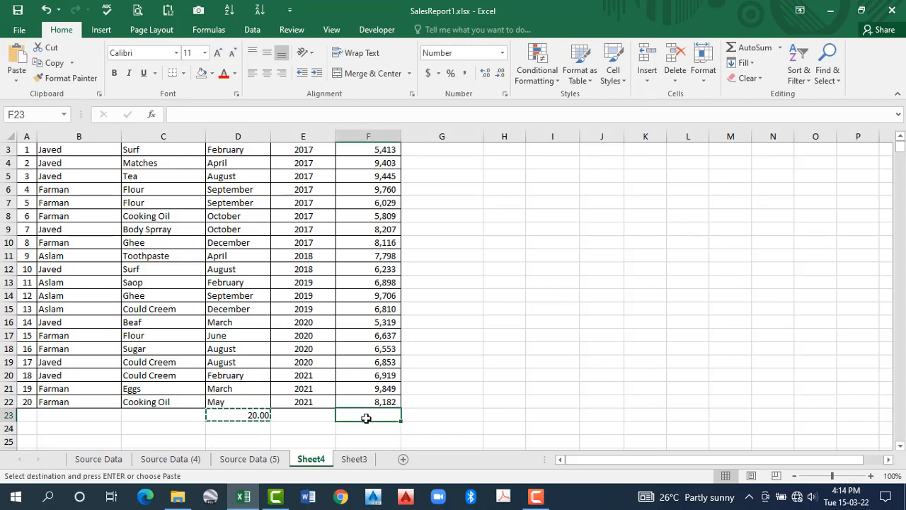
{"action": "key", "text": "ctrl+v"}
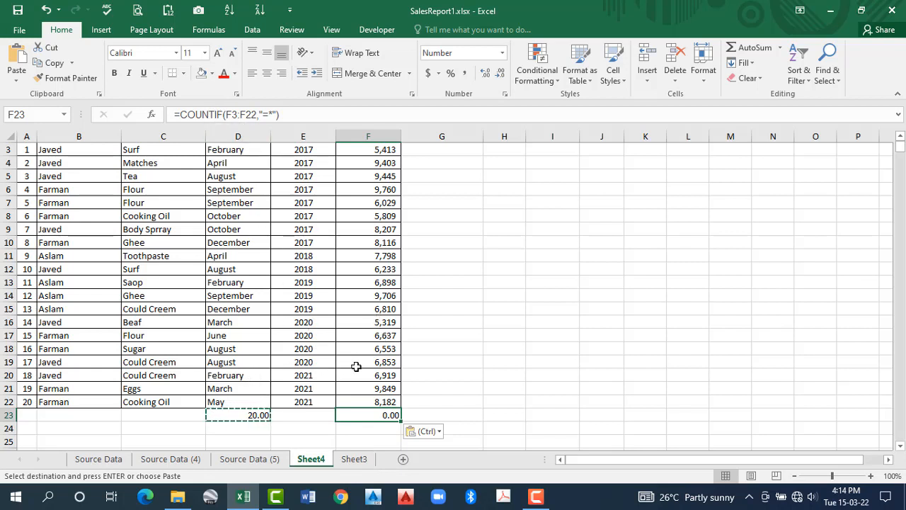
Test the COUNTIF formulas by entering 23 in D19 and hjh in F17, and undo both entries
{"action": "left_click", "coordinate": [244, 358]}
{"action": "type", "text": "23"}
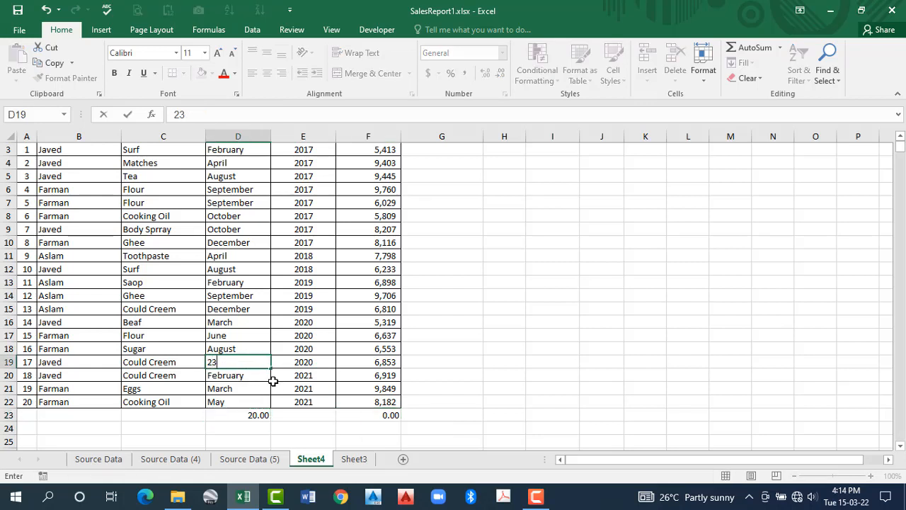
{"action": "key", "text": "Return"}
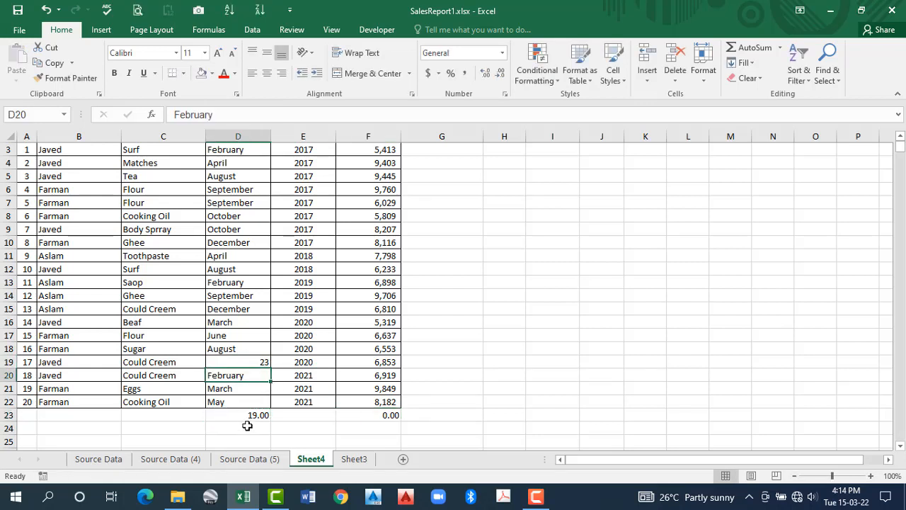
{"action": "left_click", "coordinate": [374, 335]}
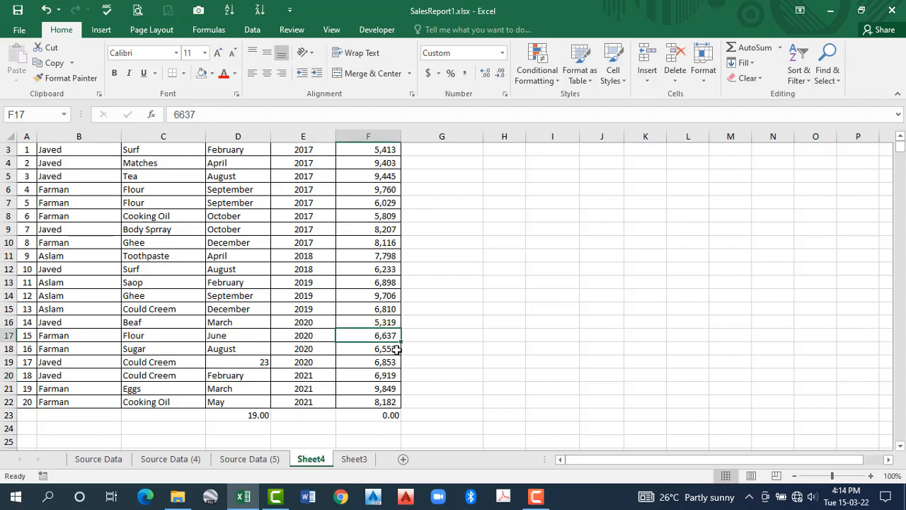
{"action": "type", "text": "hjh"}
{"action": "key", "text": "Return"}
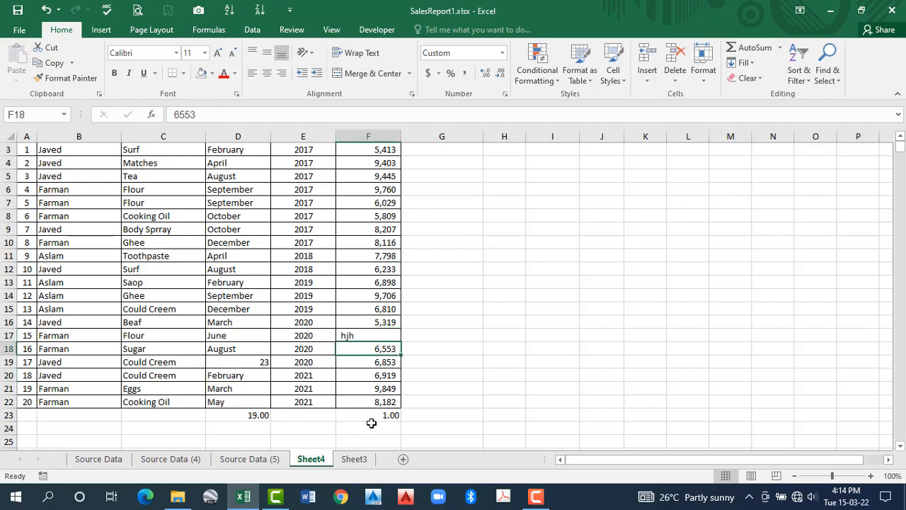
{"action": "key", "text": "ctrl+z"}
{"action": "key", "text": "ctrl+z"}
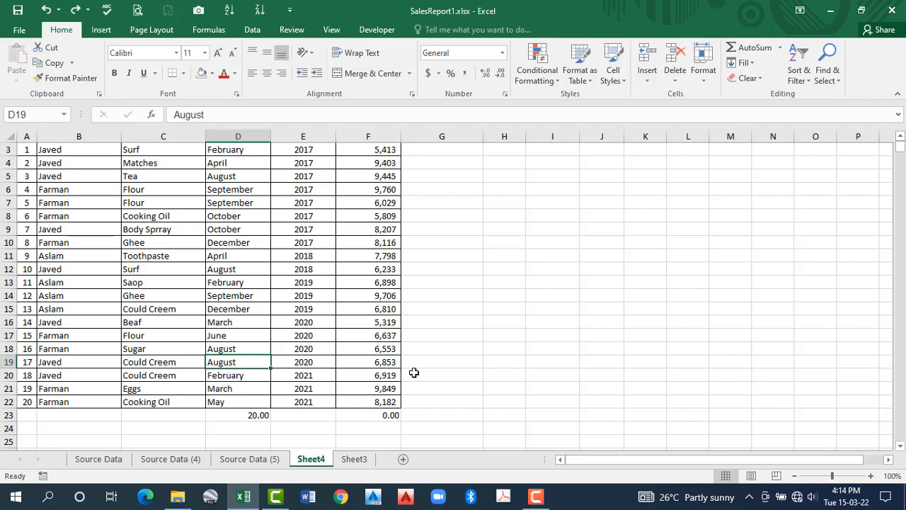
Enter the labels Count numbers, Count Text and Count All in cells H15, H16 and H17
{"action": "left_click", "coordinate": [504, 304]}
{"action": "type", "text": "Count numbe"}
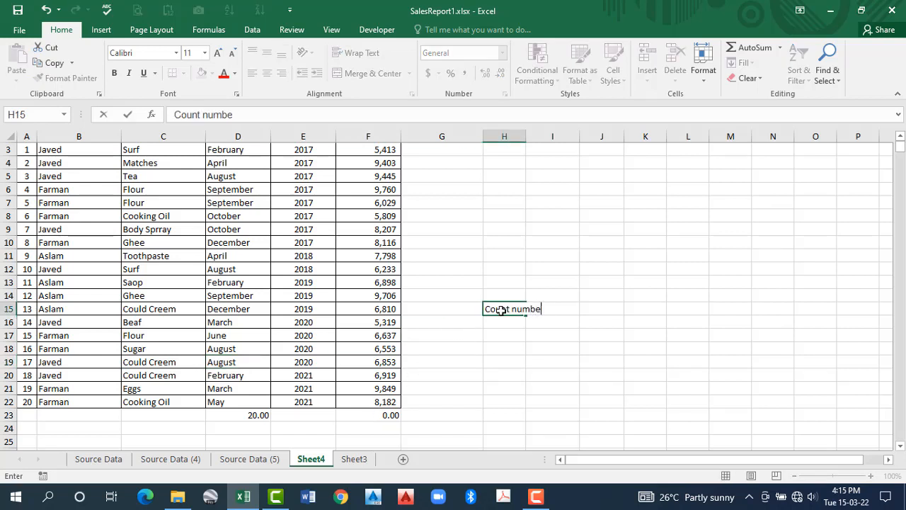
{"action": "type", "text": "rs"}
{"action": "key", "text": "Return"}
{"action": "type", "text": "Count "}
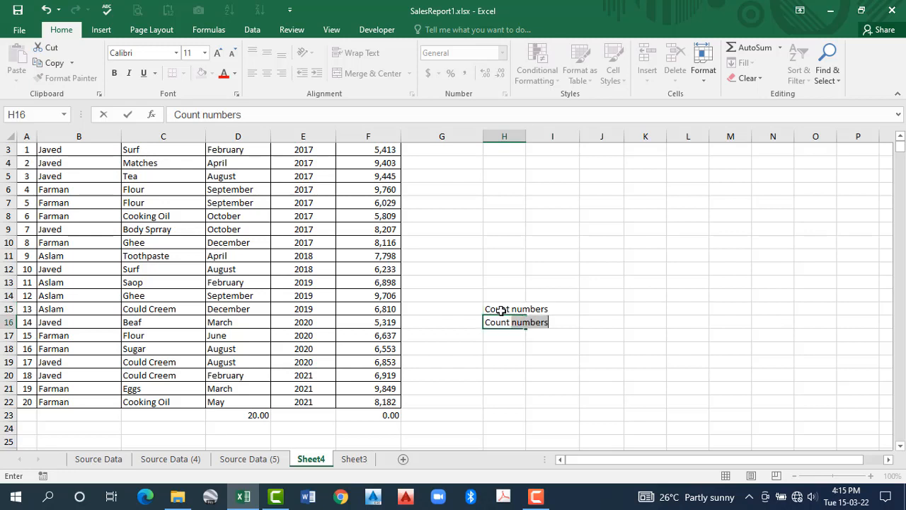
{"action": "type", "text": "Te"}
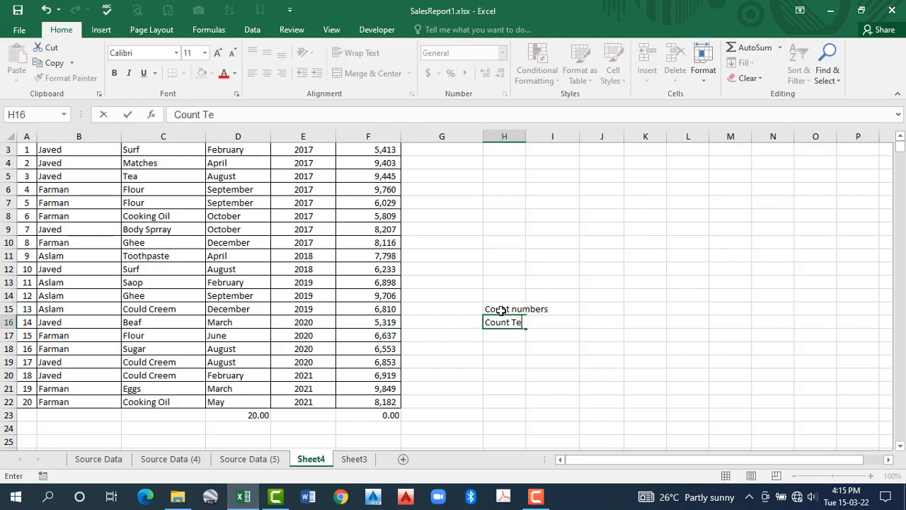
{"action": "type", "text": "xt"}
{"action": "key", "text": "Return"}
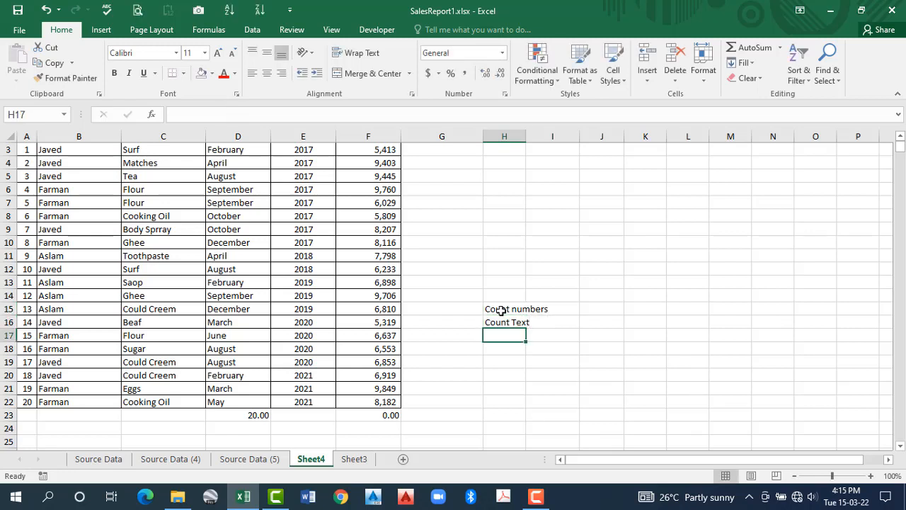
{"action": "type", "text": "Count"}
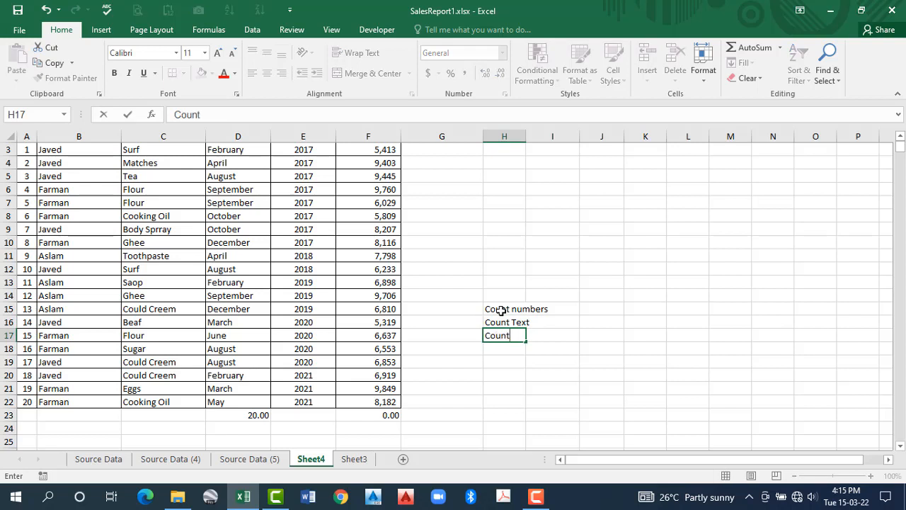
{"action": "type", "text": " All"}
Enter the syntax =Count(range) as plain text in I15 beside the Count numbers label
{"action": "type", "text": "'=Count"}
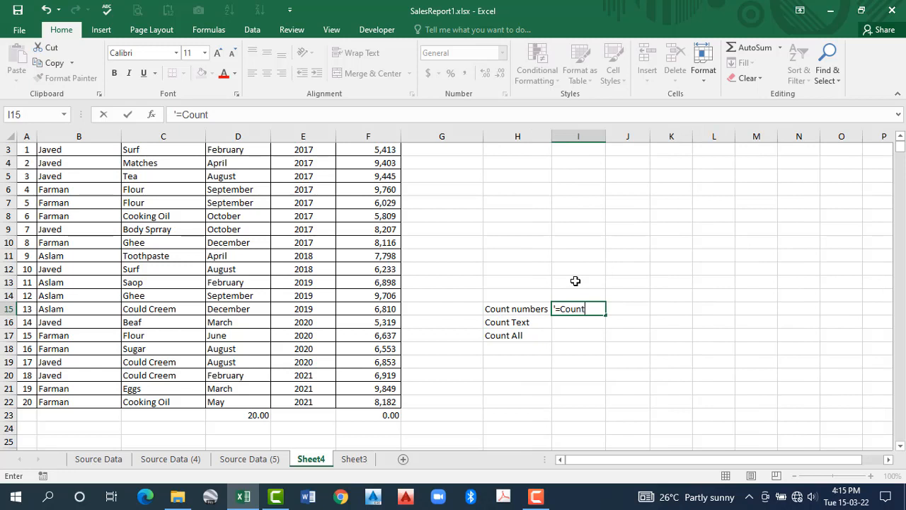
{"action": "type", "text": "(range"}
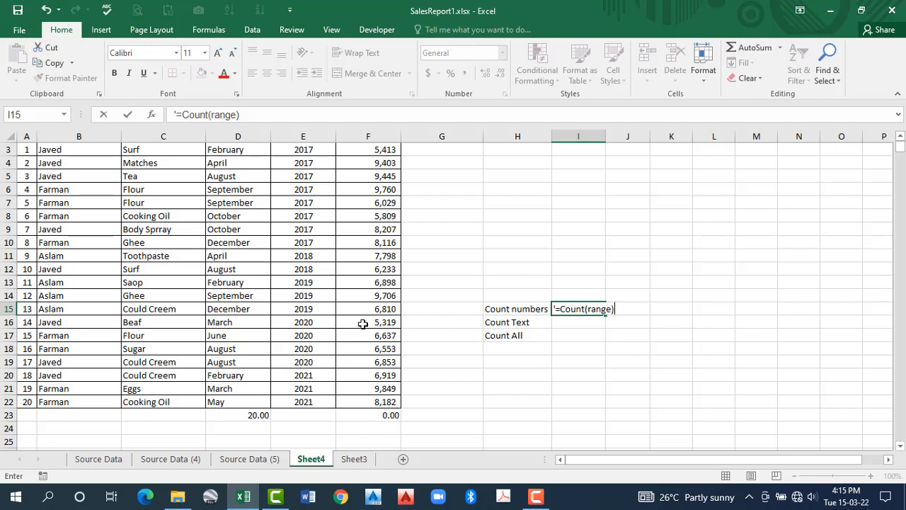
{"action": "key", "text": "Return"}
{"action": "left_click", "coordinate": [564, 312]}
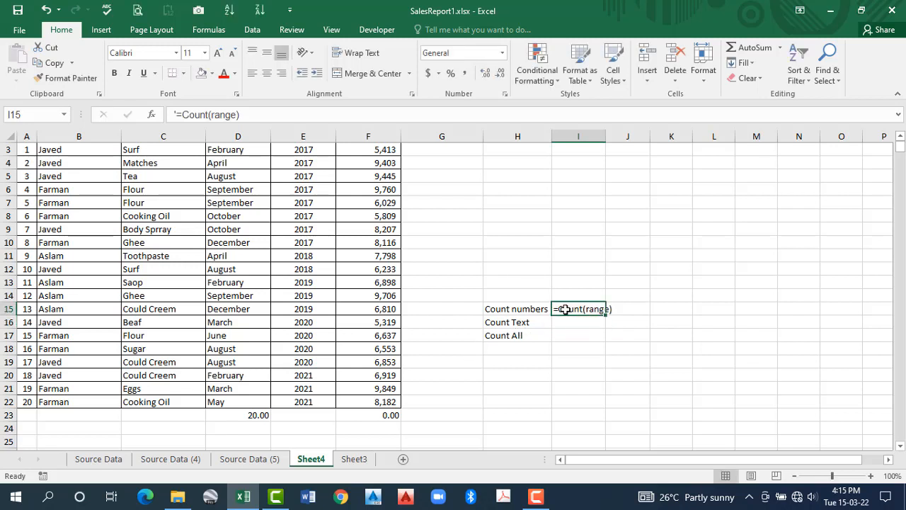
Copy the =Count(range) text from I15 into I16 and I17, and change I17 to =Counta(range)
{"action": "key", "text": "ctrl+c"}
{"action": "double_click", "coordinate": [589, 336]}
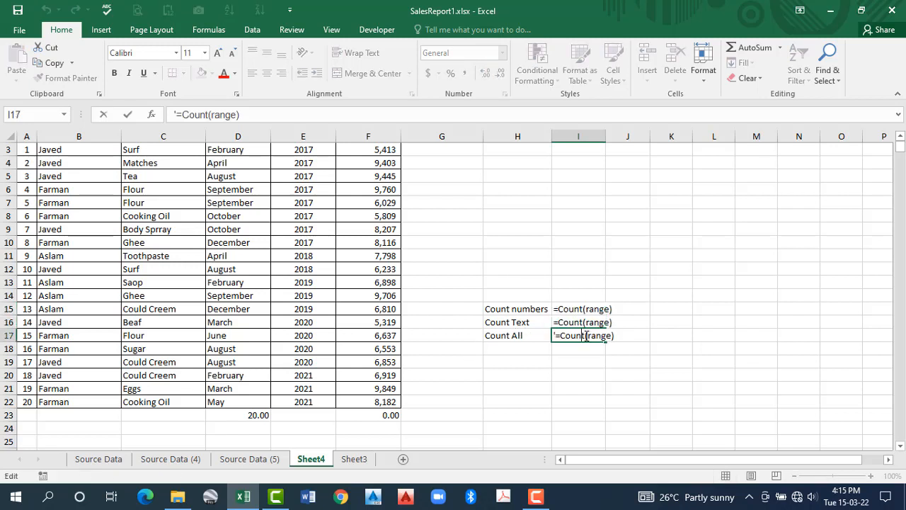
{"action": "type", "text": "a"}
{"action": "key", "text": "Return"}
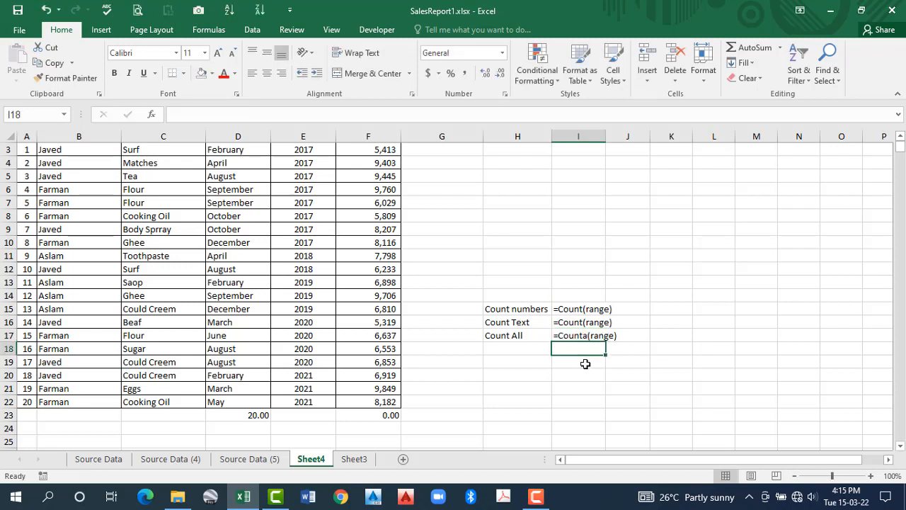
Change the Count Text syntax in I16 to read =Countif(range'"=*")
{"action": "double_click", "coordinate": [586, 322]}
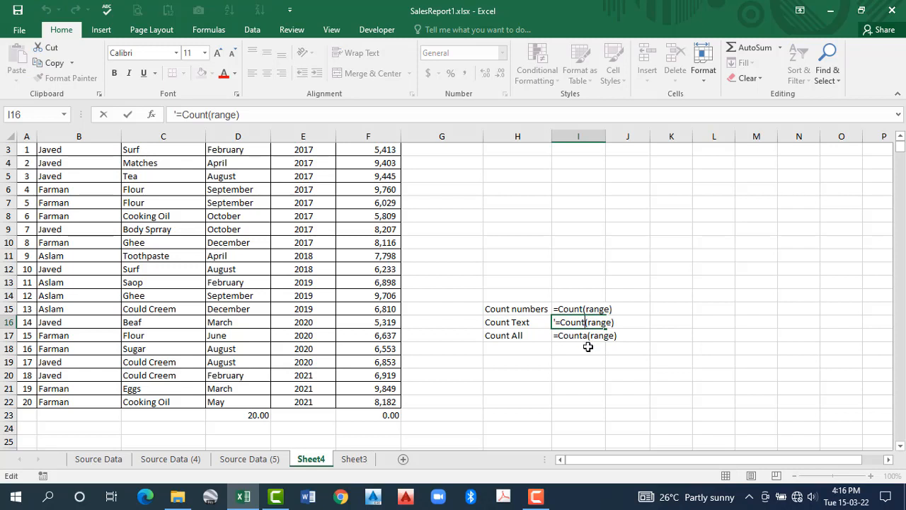
{"action": "type", "text": "if"}
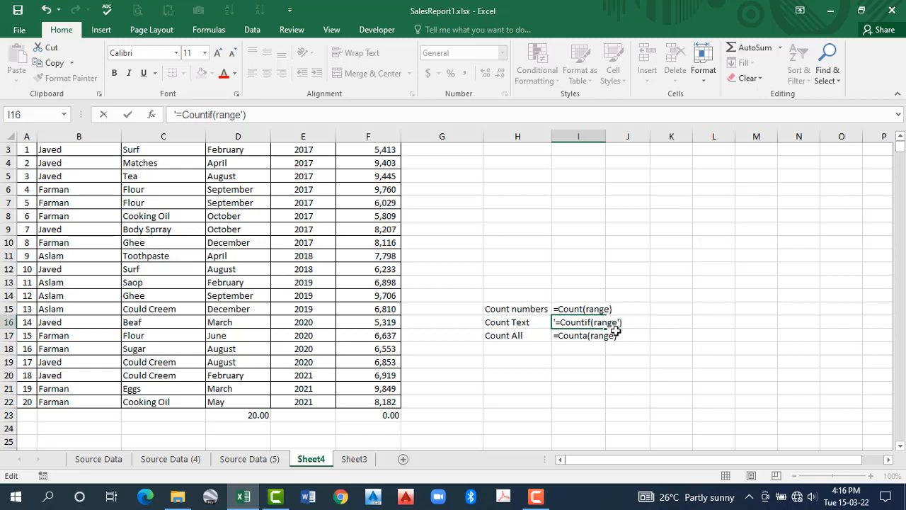
{"action": "type", "text": "\"=*\""}
{"action": "key", "text": "Return"}
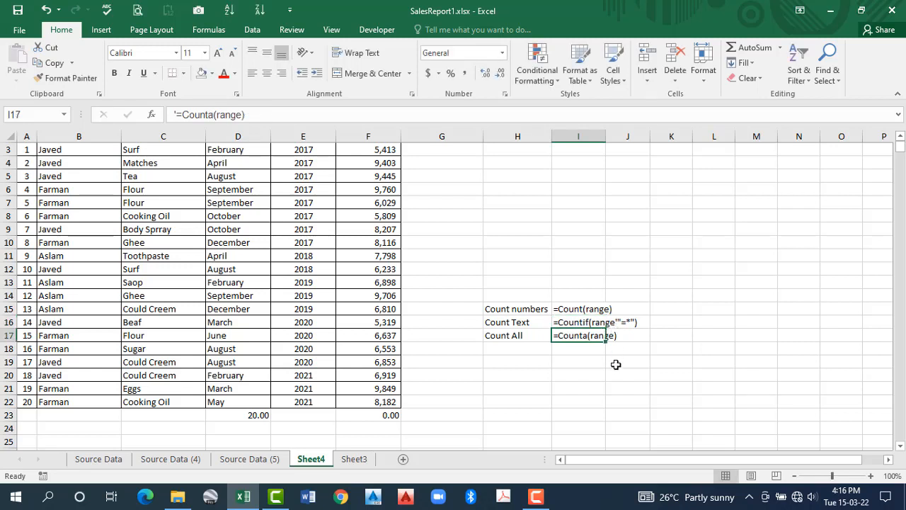
{"action": "left_click", "coordinate": [574, 309]}
{"action": "left_click", "coordinate": [511, 323]}
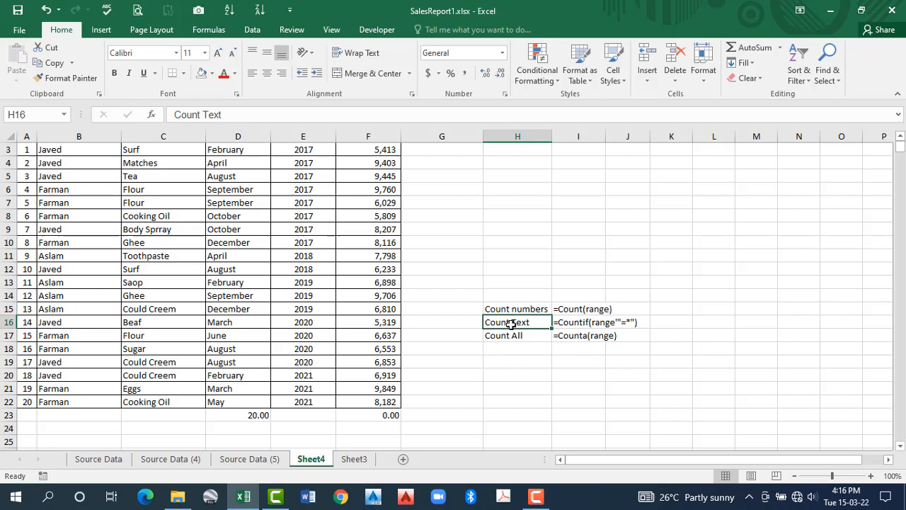
{"action": "left_click", "coordinate": [580, 322]}
{"action": "left_click", "coordinate": [520, 336]}
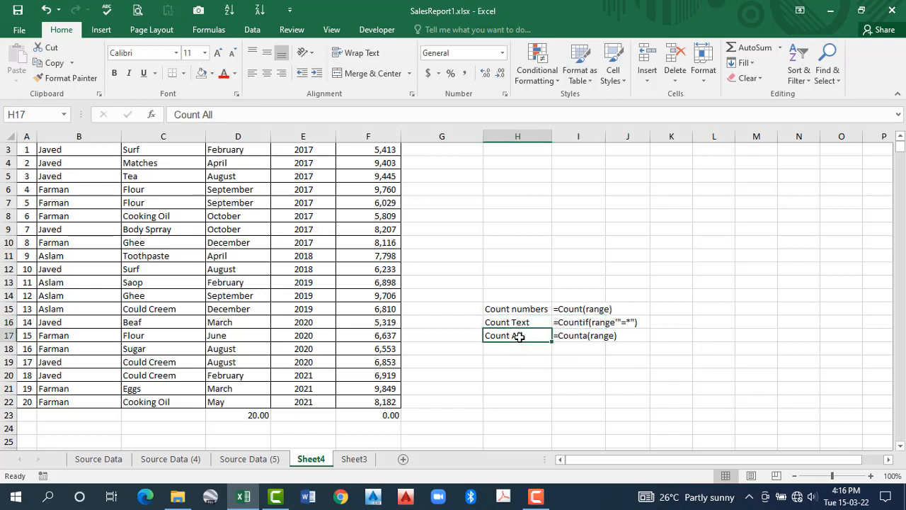
{"action": "left_click", "coordinate": [575, 337]}
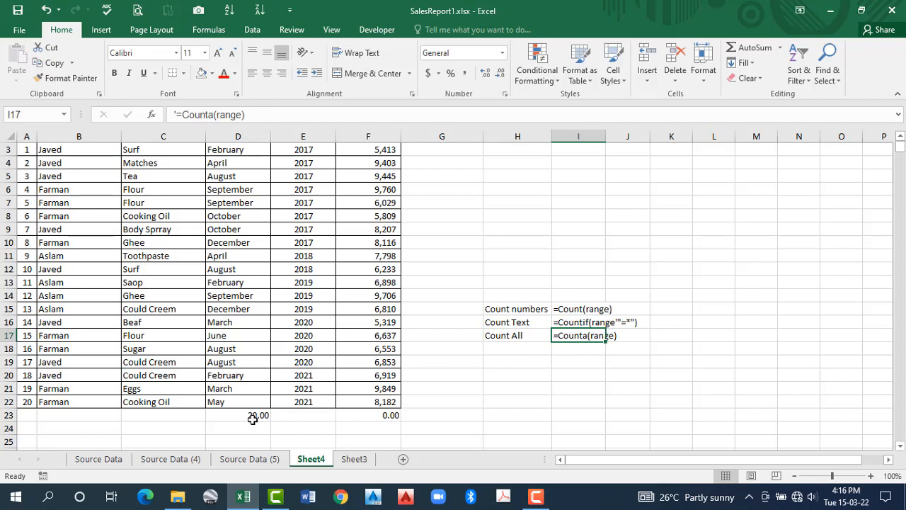
Clear D23:G23 below the table and enter =COUNTBLANK(F3:F22) in F23 under the sales values
{"action": "left_click_drag", "start_coordinate": [253, 418], "coordinate": [409, 414]}
{"action": "key", "text": "Delete"}
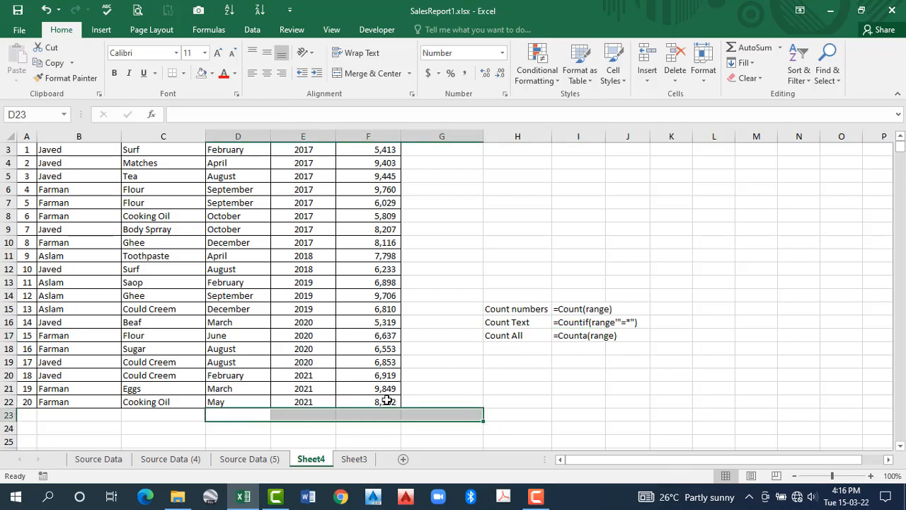
{"action": "left_click", "coordinate": [373, 415]}
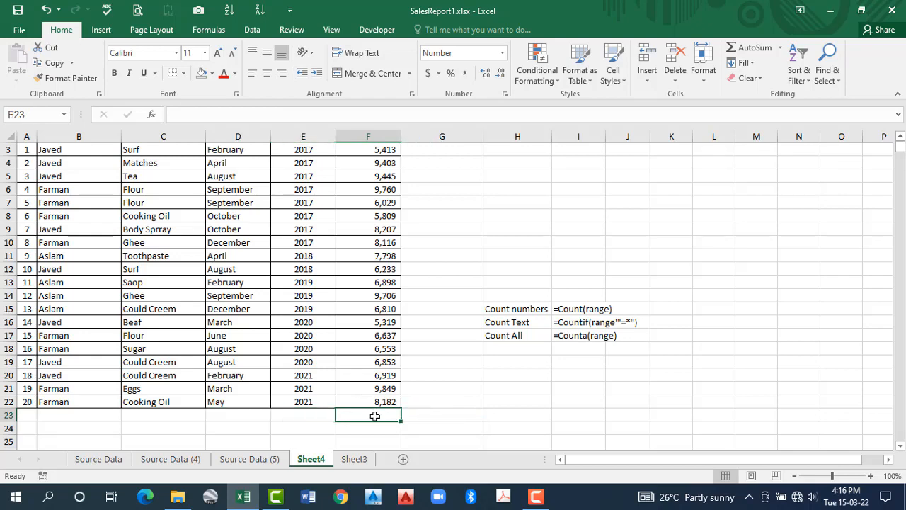
{"action": "type", "text": "=countBla"}
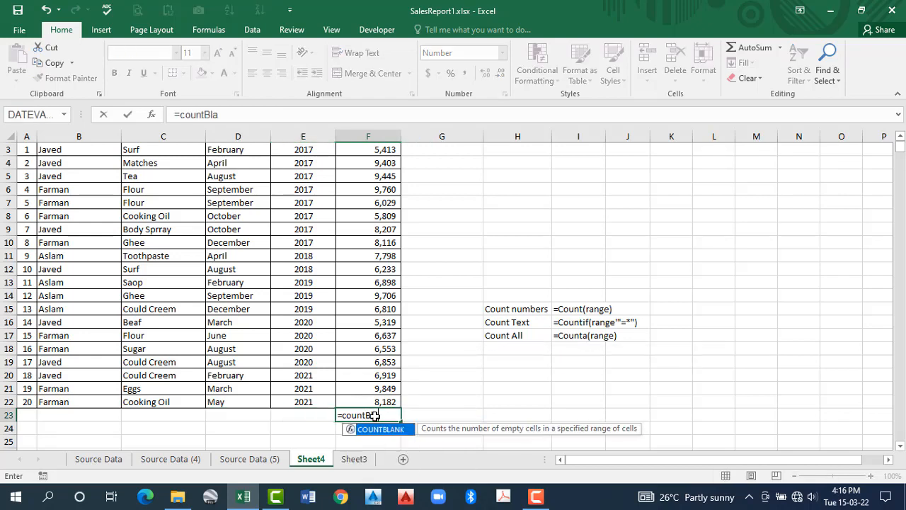
{"action": "type", "text": "nk("}
{"action": "scroll", "coordinate": [374, 211], "scroll_direction": "up", "scroll_amount": 1}
{"action": "left_click_drag", "start_coordinate": [374, 195], "coordinate": [377, 430]}
{"action": "key", "text": "Return"}
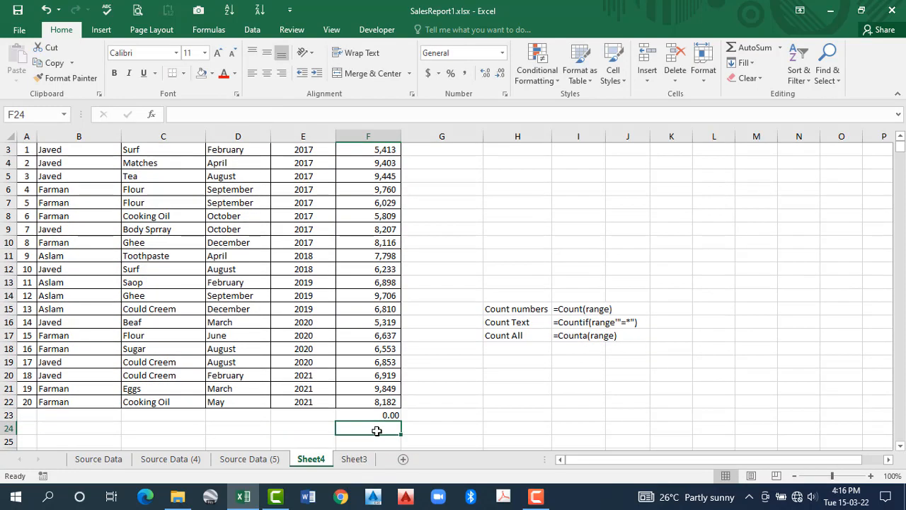
{"action": "left_click", "coordinate": [382, 415]}
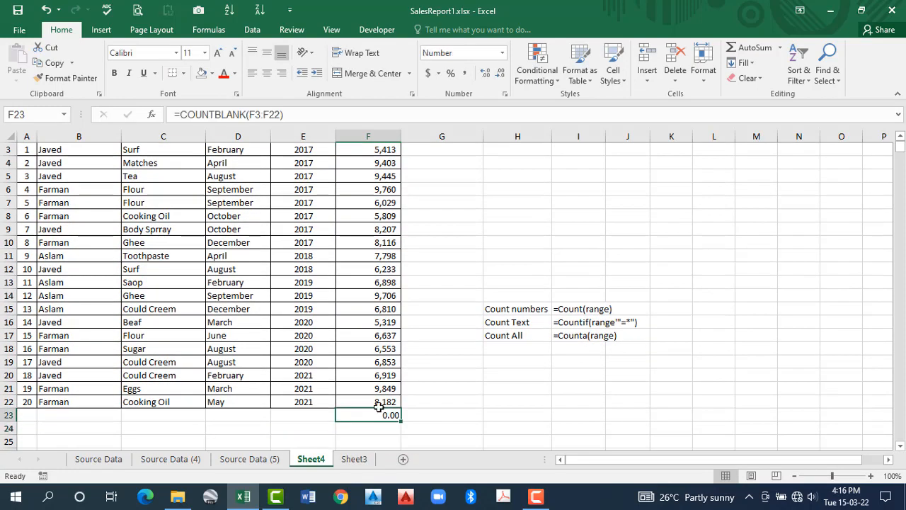
Test the COUNTBLANK formula by deleting the sales values in F12, F13, F19 and F7
{"action": "scroll", "coordinate": [376, 397], "scroll_direction": "up", "scroll_amount": 1}
{"action": "scroll", "coordinate": [368, 318], "scroll_direction": "down", "scroll_amount": 2}
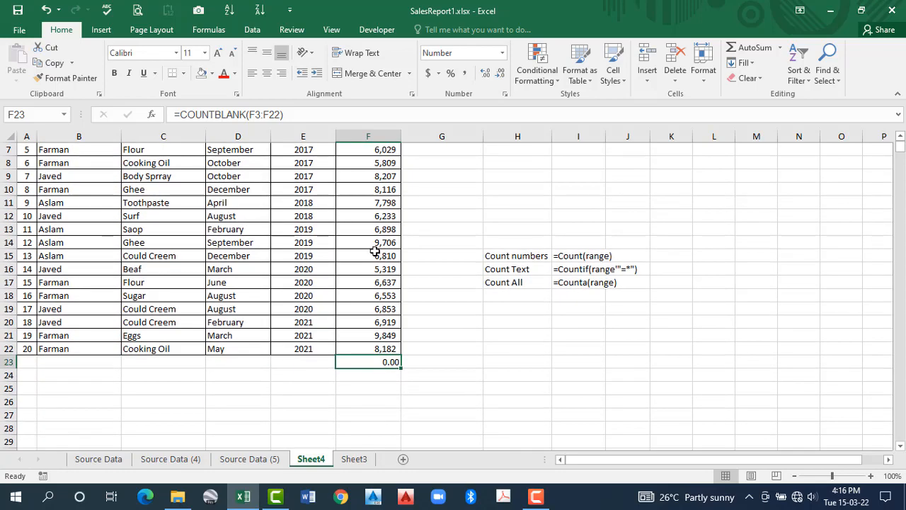
{"action": "scroll", "coordinate": [375, 255], "scroll_direction": "up", "scroll_amount": 1}
{"action": "left_click", "coordinate": [380, 256]}
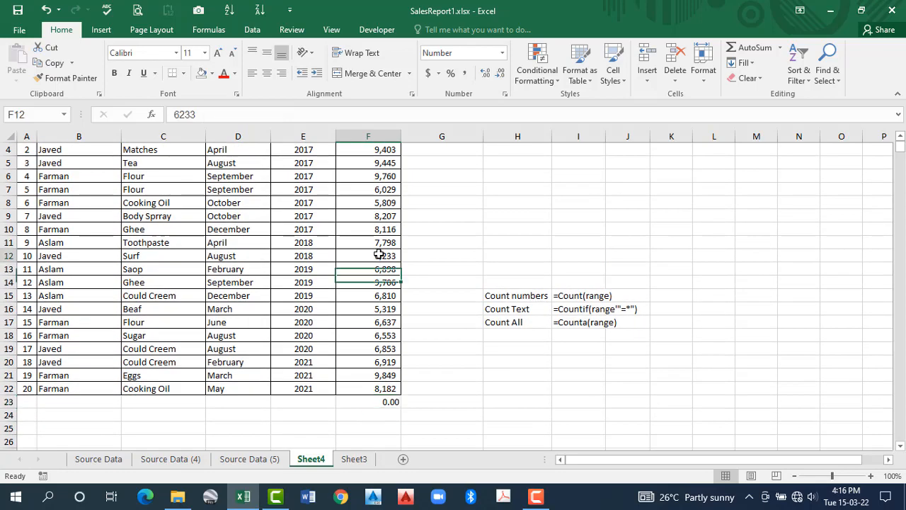
{"action": "left_click_drag", "start_coordinate": [380, 256], "coordinate": [381, 269]}
{"action": "key", "text": "Delete"}
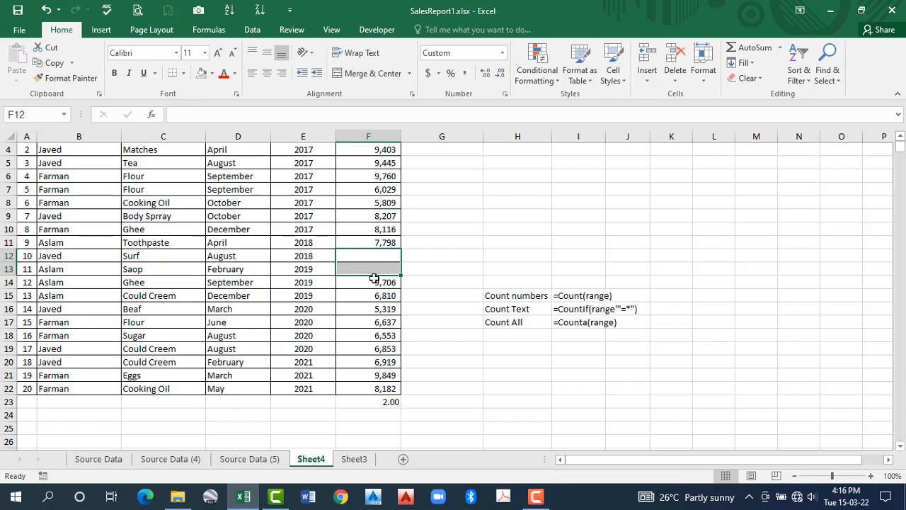
{"action": "left_click", "coordinate": [375, 348]}
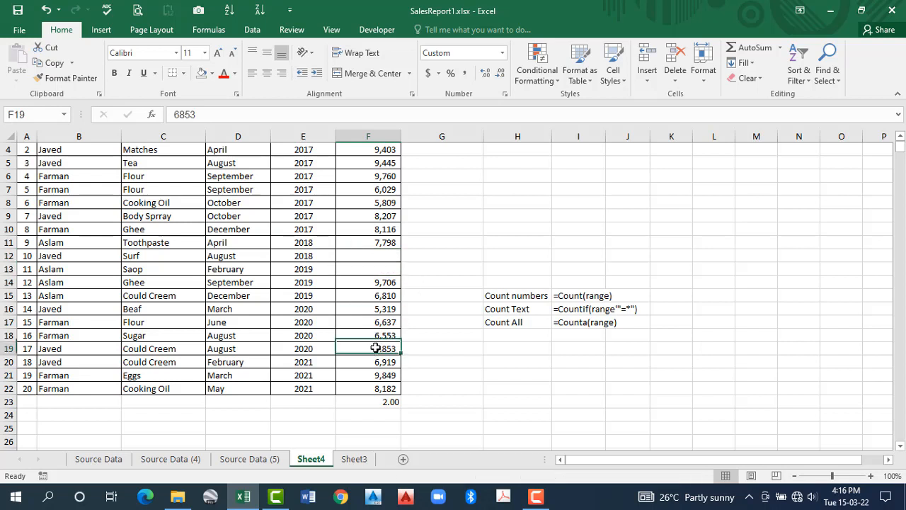
{"action": "key", "text": "Delete"}
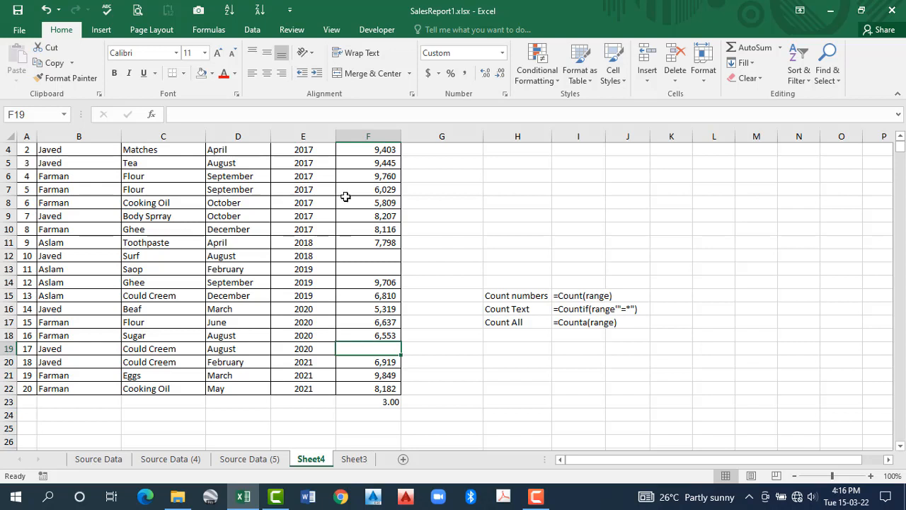
{"action": "left_click", "coordinate": [383, 189]}
{"action": "key", "text": "Delete"}
{"action": "left_click", "coordinate": [381, 203]}
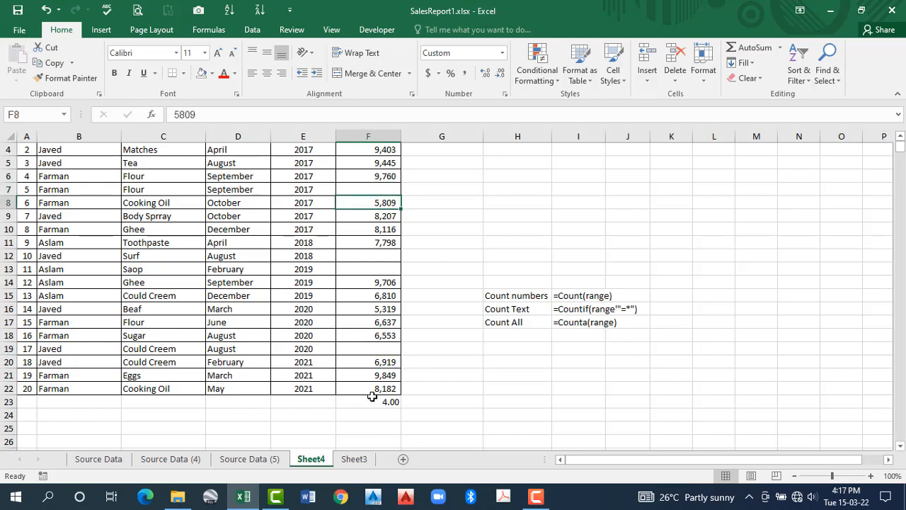
Clear the COUNTBLANK formula from F23 and enter the label Count Blanks in H18
{"action": "left_click", "coordinate": [385, 404]}
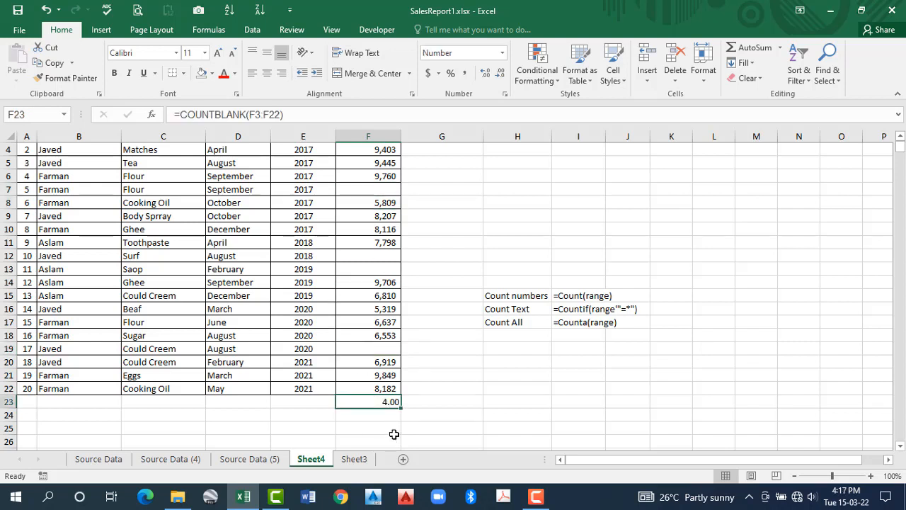
{"action": "left_click", "coordinate": [522, 334]}
{"action": "type", "text": "Count"}
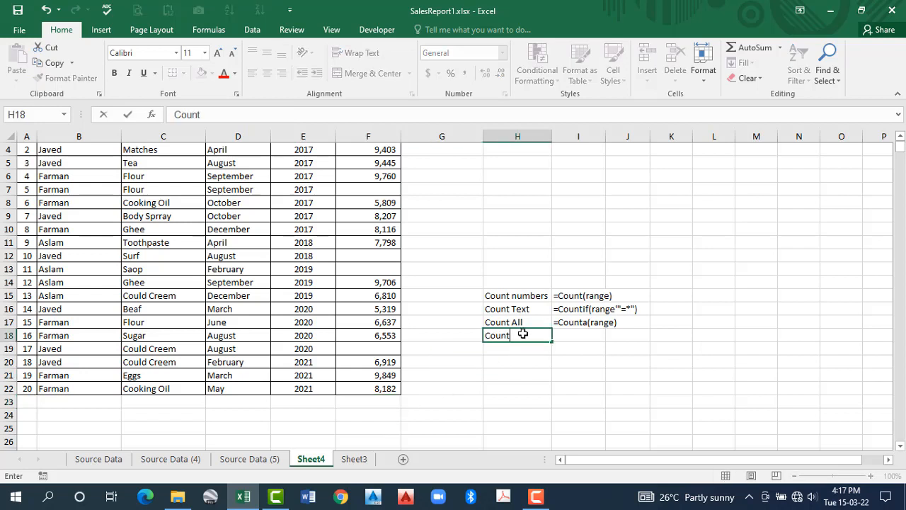
{"action": "type", "text": " Blanks"}
Enter the syntax =countblank(range) as plain text in I18 beside the Count Blanks label
{"action": "left_click", "coordinate": [582, 333]}
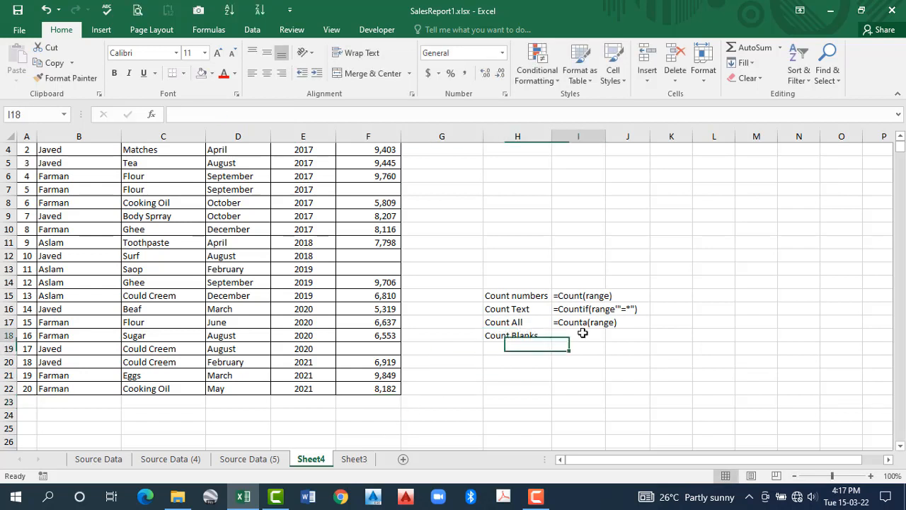
{"action": "type", "text": "=c"}
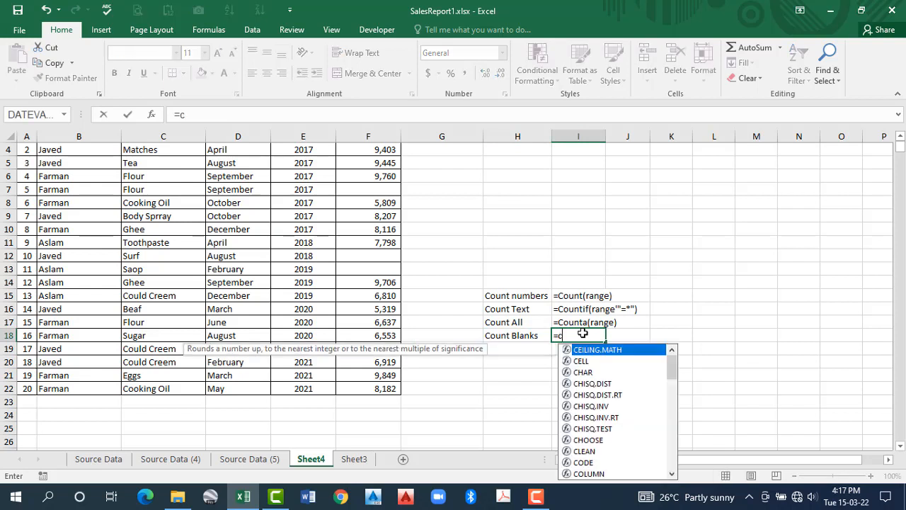
{"action": "type", "text": "ountbl"}
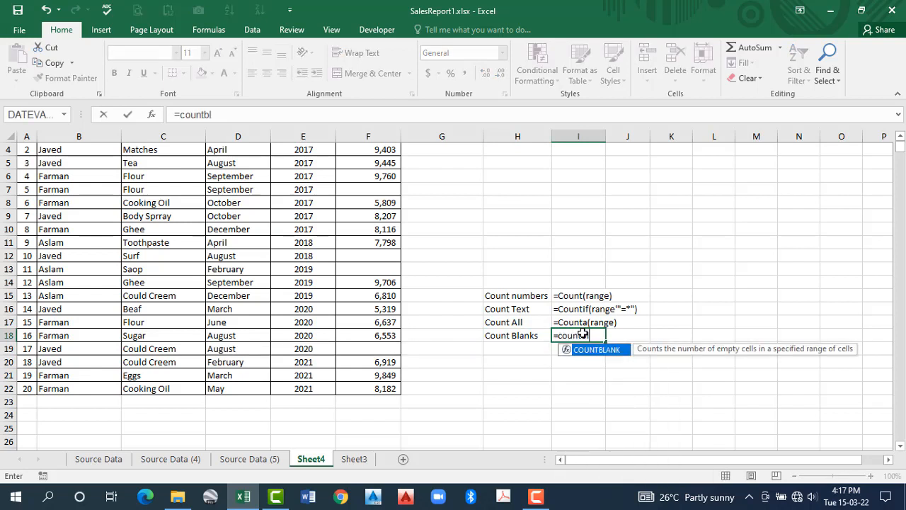
{"action": "type", "text": "ank("}
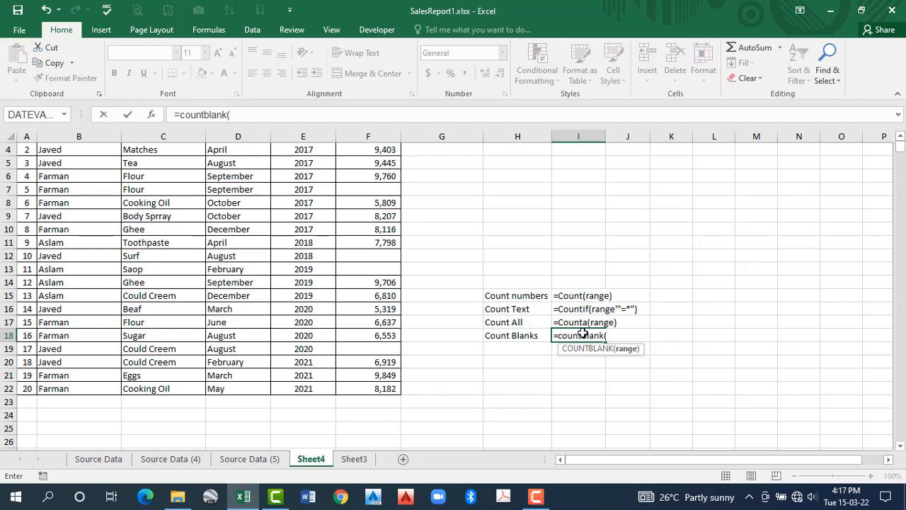
{"action": "type", "text": "range)"}
{"action": "left_click", "coordinate": [555, 336]}
{"action": "type", "text": "'"}
{"action": "left_click", "coordinate": [556, 366]}
Auto-fit the width of column I to the syntax texts in I15:I18
{"action": "left_click", "coordinate": [572, 296]}
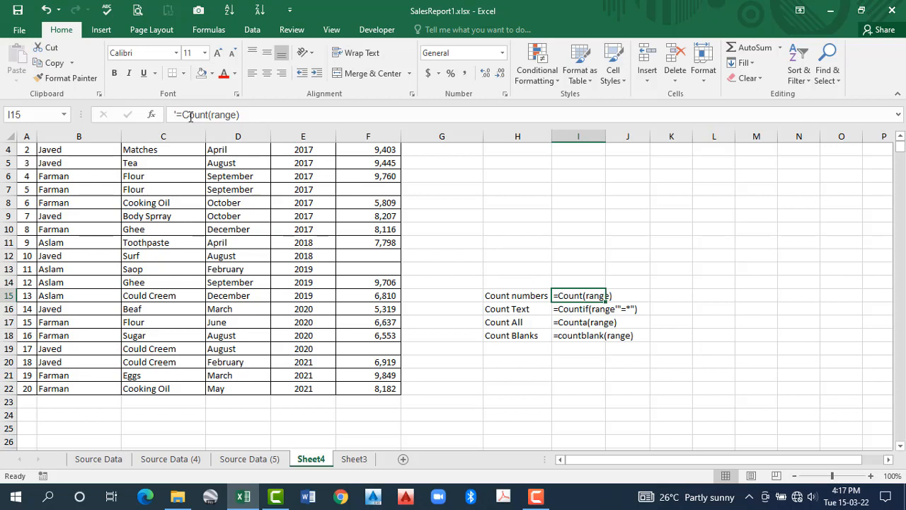
{"action": "left_click", "coordinate": [559, 308]}
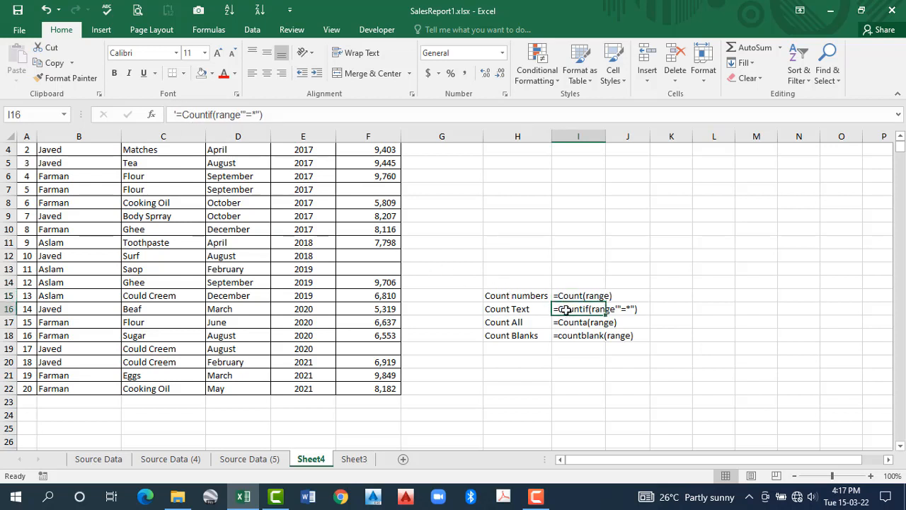
{"action": "left_click", "coordinate": [565, 296]}
{"action": "left_click_drag", "start_coordinate": [565, 296], "coordinate": [569, 336]}
{"action": "double_click", "coordinate": [606, 136]}
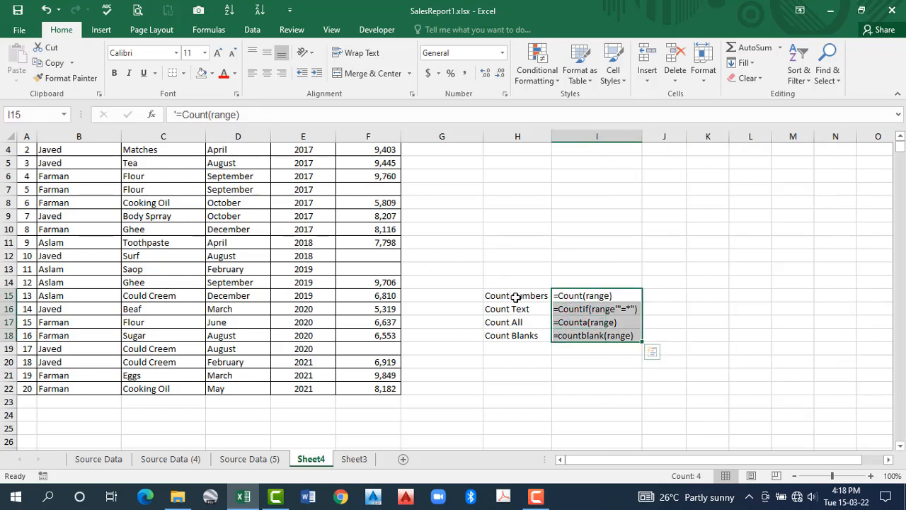
Enter the labels Sum, Maximum, Minimum and Average in cells H11 to H14 above the count labels
{"action": "left_click", "coordinate": [519, 244]}
{"action": "type", "text": "Sum"}
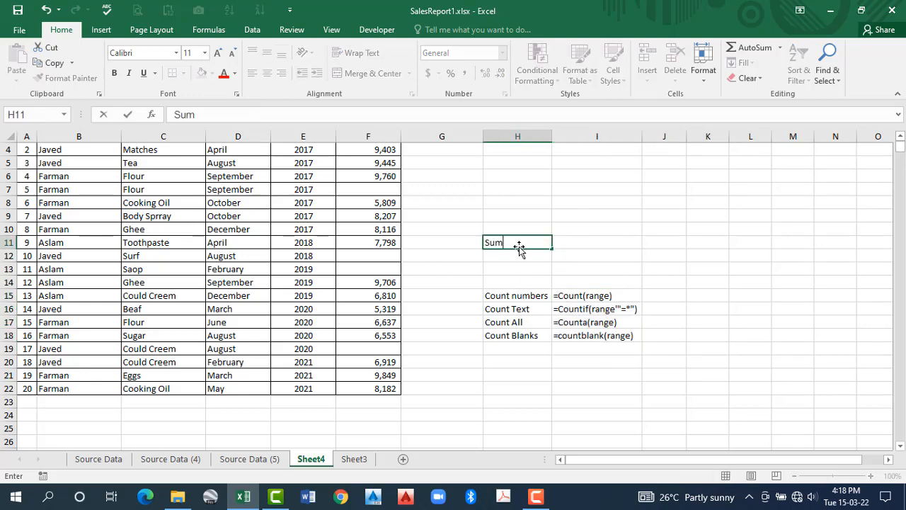
{"action": "key", "text": "Return"}
{"action": "type", "text": "Maximum"}
{"action": "key", "text": "Return"}
{"action": "type", "text": "Mini"}
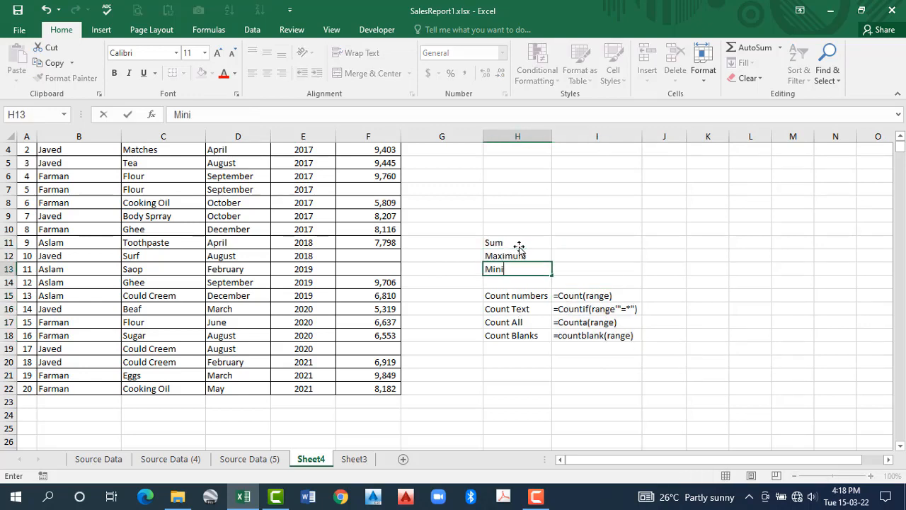
{"action": "type", "text": "mum"}
{"action": "key", "text": "Return"}
{"action": "type", "text": "Average"}
Enter the syntaxes =Sum(range) and =Max(range) as plain text in I11 and I12 beside the Sum and Maximum labels
{"action": "left_click", "coordinate": [580, 242]}
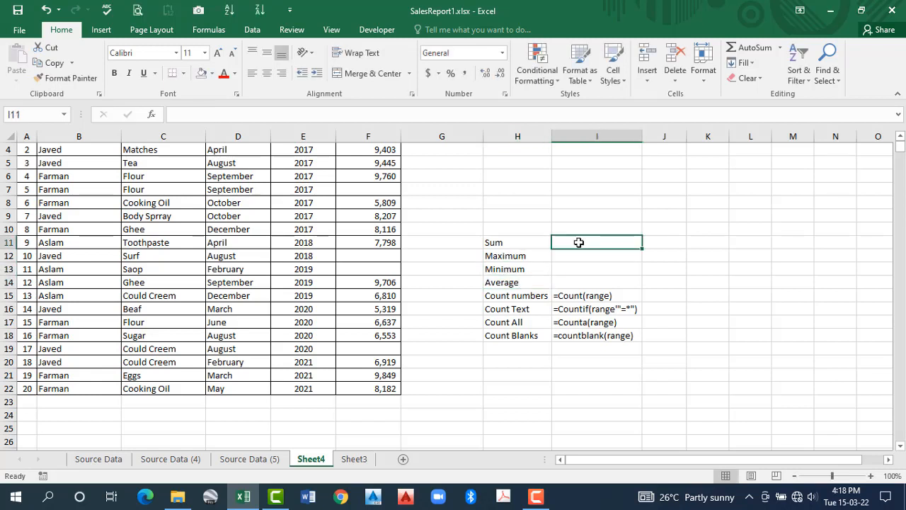
{"action": "type", "text": "'=Sum(ran"}
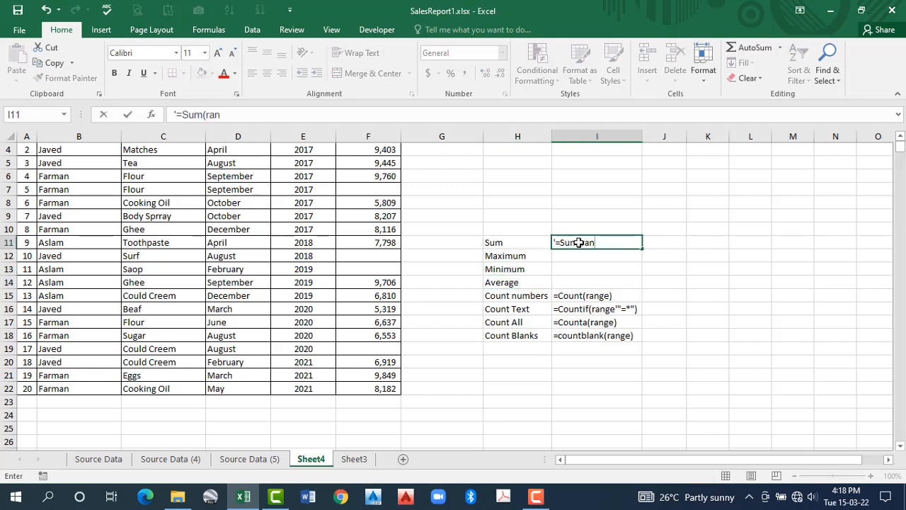
{"action": "type", "text": "ge)"}
{"action": "key", "text": "Return"}
{"action": "type", "text": "'="}
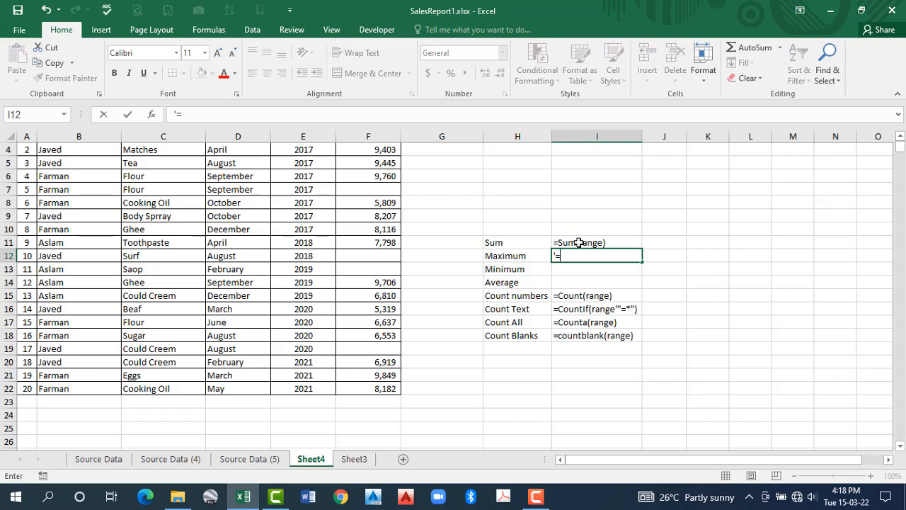
{"action": "type", "text": "Max(ran"}
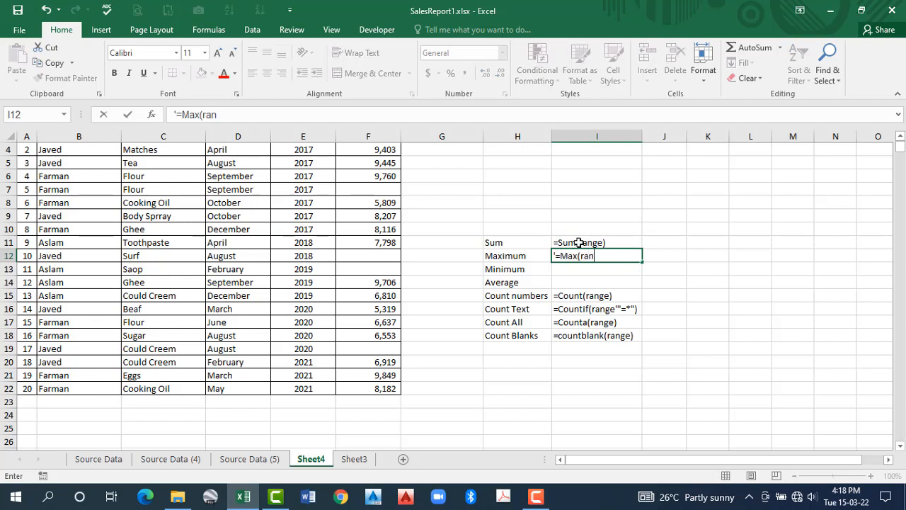
{"action": "type", "text": "ge)"}
{"action": "key", "text": "Return"}
Enter the syntaxes =Min(range) and =Average(range) as plain text in I13 and I14 beside the Minimum and Average labels
{"action": "type", "text": "'=Min"}
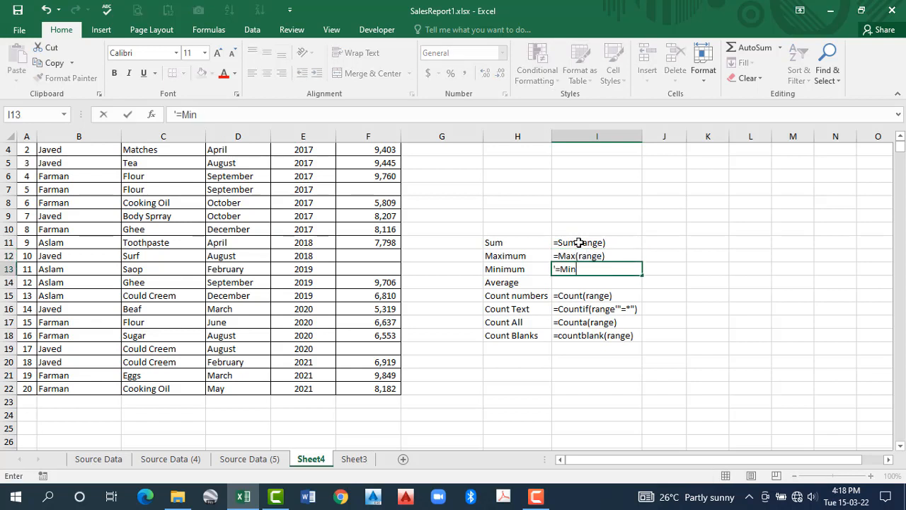
{"action": "type", "text": "(range)"}
{"action": "key", "text": "Return"}
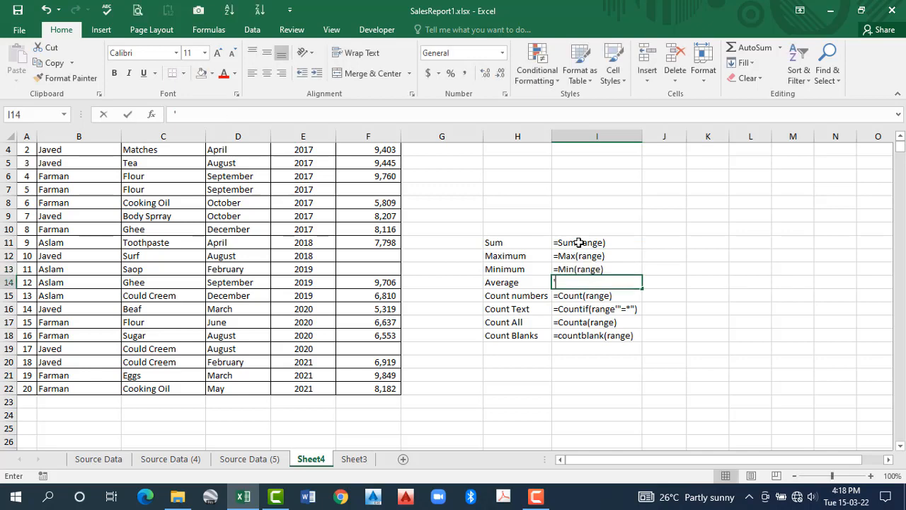
{"action": "type", "text": "'=Average"}
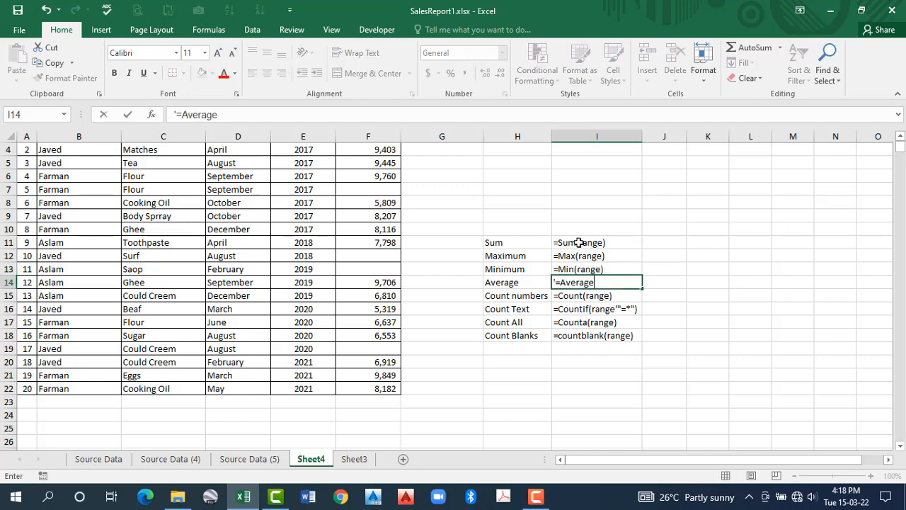
{"action": "type", "text": "(range)"}
{"action": "key", "text": "Return"}
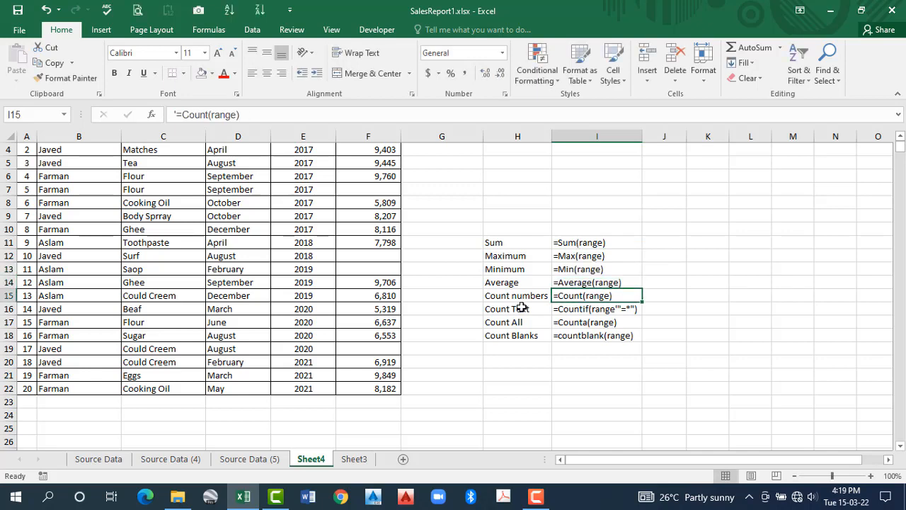
Review the labels in H11:H18 and their matching syntax texts in I11:I18, row by row
{"action": "left_click_drag", "start_coordinate": [506, 242], "coordinate": [519, 337]}
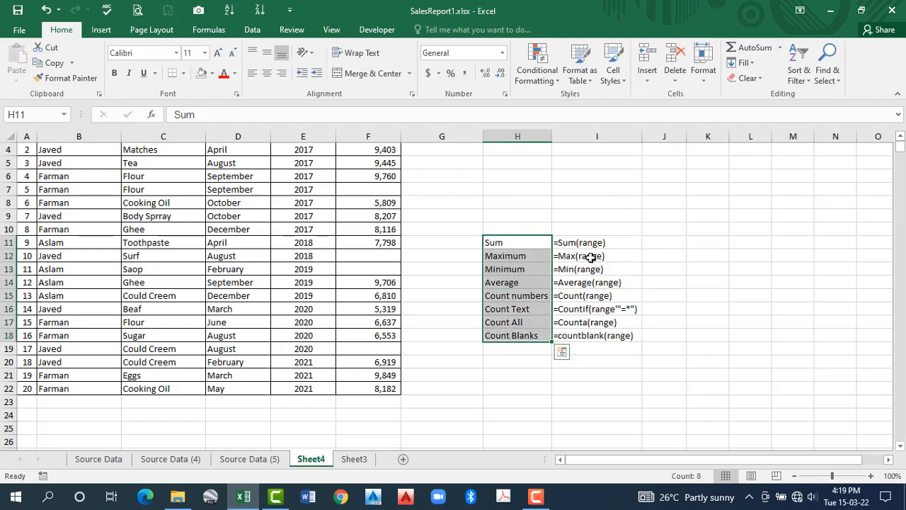
{"action": "left_click_drag", "start_coordinate": [585, 244], "coordinate": [580, 336]}
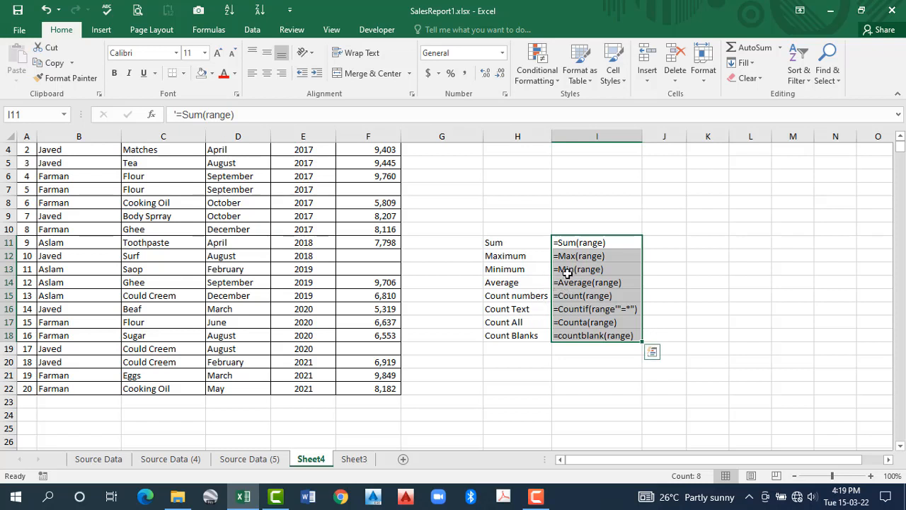
{"action": "left_click_drag", "start_coordinate": [509, 242], "coordinate": [599, 256]}
{"action": "left_click", "coordinate": [524, 256]}
{"action": "left_click_drag", "start_coordinate": [542, 262], "coordinate": [598, 271]}
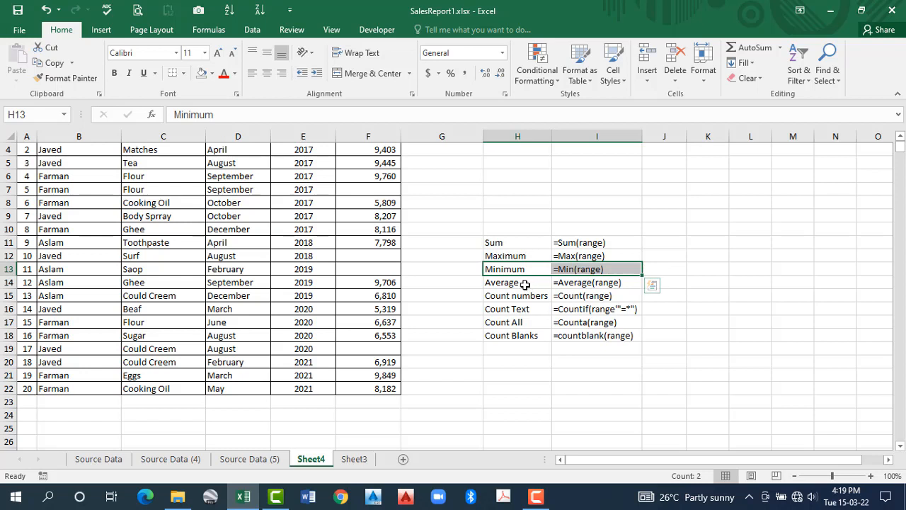
{"action": "left_click_drag", "start_coordinate": [525, 284], "coordinate": [595, 283]}
{"action": "left_click_drag", "start_coordinate": [522, 296], "coordinate": [587, 321]}
{"action": "left_click_drag", "start_coordinate": [523, 335], "coordinate": [582, 335]}
{"action": "left_click", "coordinate": [574, 359]}
Try turning the Sum syntax text in I11 into a live formula by removing its leading apostrophe, and undo the change
{"action": "left_click", "coordinate": [566, 242]}
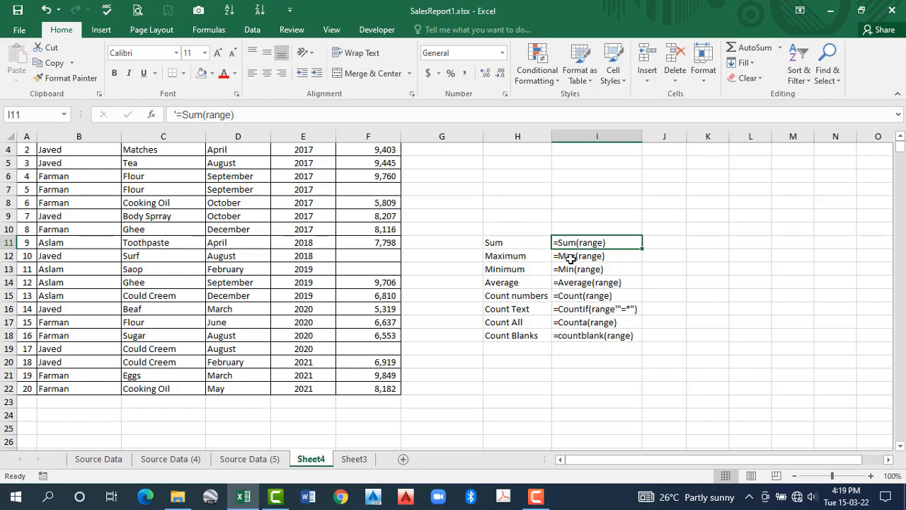
{"action": "left_click", "coordinate": [177, 114]}
{"action": "type", "text": "'"}
{"action": "key", "text": "BackSpace"}
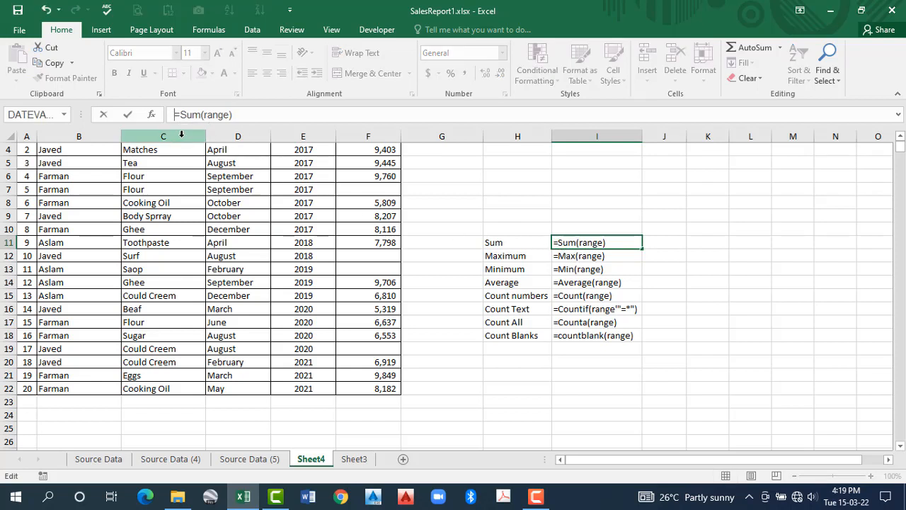
{"action": "left_click", "coordinate": [239, 115]}
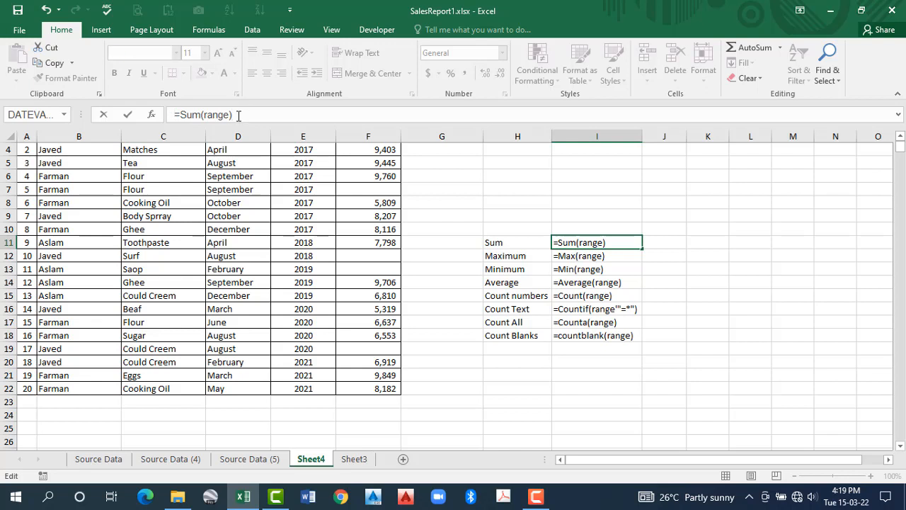
{"action": "key", "text": "Return"}
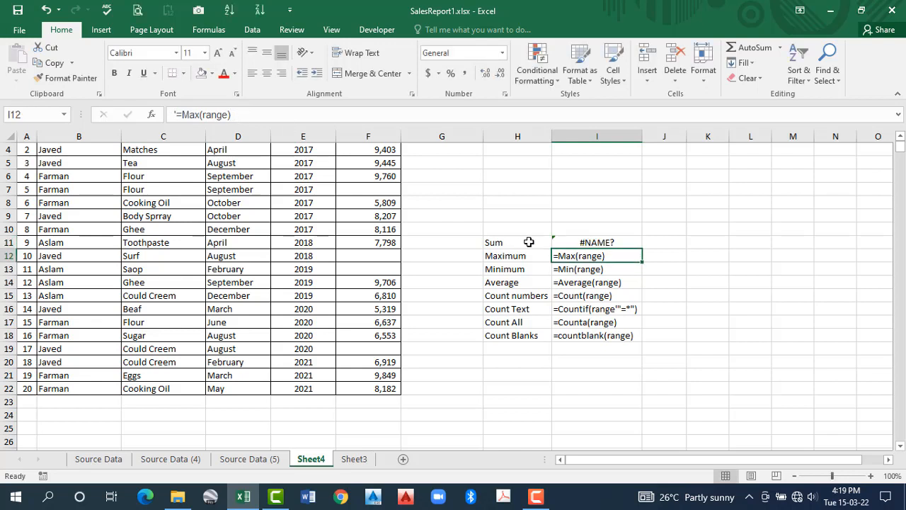
{"action": "left_click", "coordinate": [595, 243]}
{"action": "key", "text": "ctrl+z"}
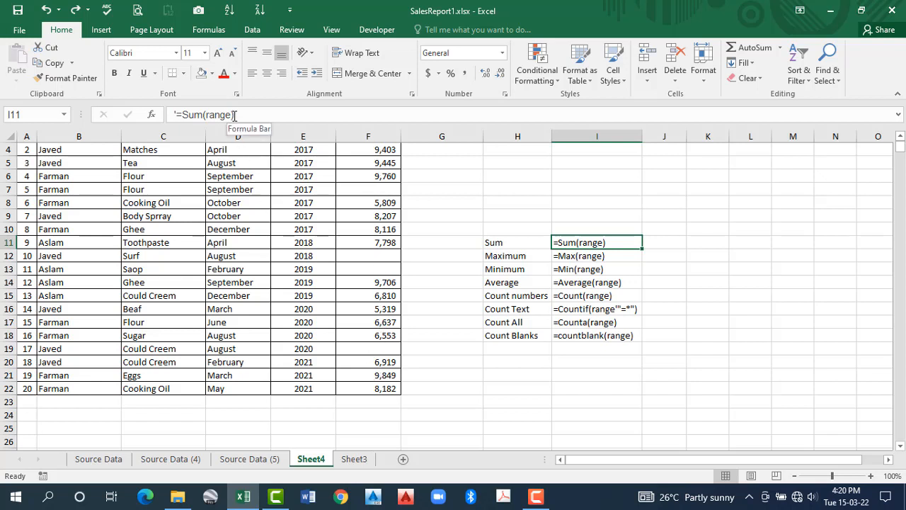
Convert the syntax text in I11 into the live formula =Sum(F3:F22) over the Sales column
{"action": "left_click", "coordinate": [178, 115]}
{"action": "type", "text": "'"}
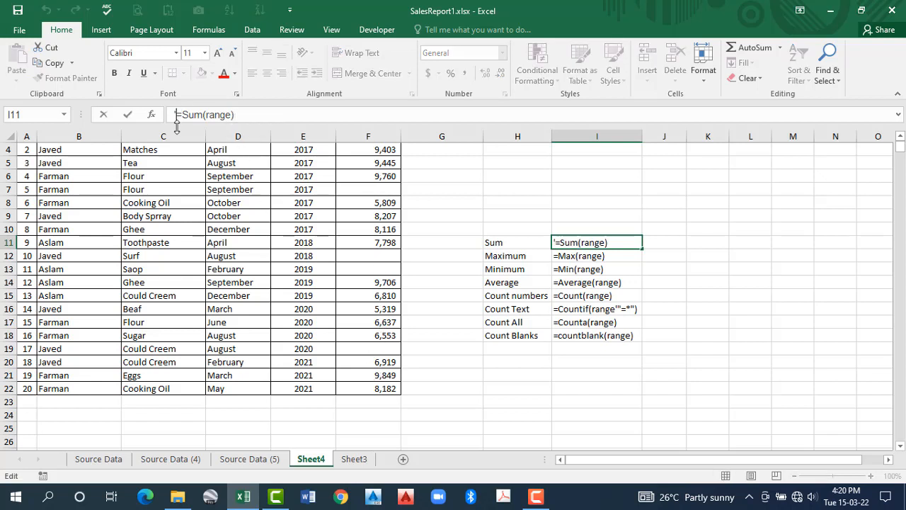
{"action": "key", "text": "BackSpace"}
{"action": "scroll", "coordinate": [364, 154], "scroll_direction": "up", "scroll_amount": 1}
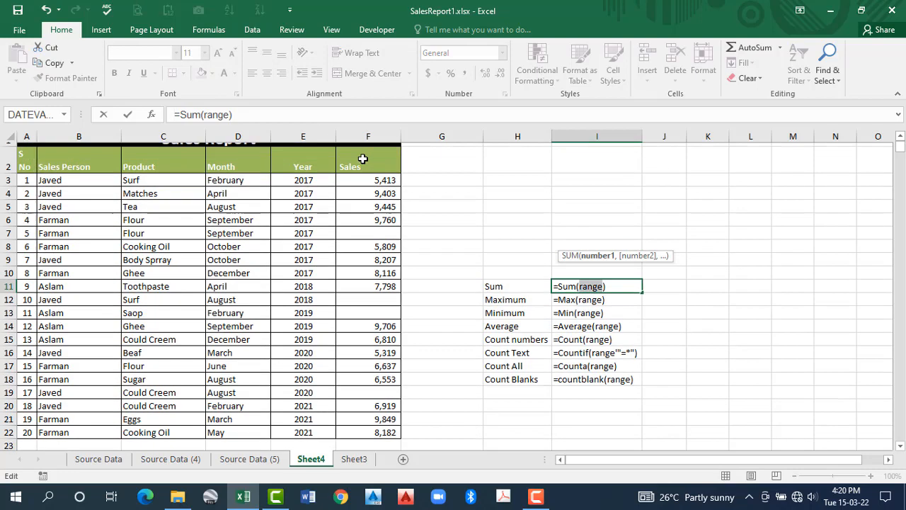
{"action": "left_click_drag", "start_coordinate": [375, 195], "coordinate": [374, 428]}
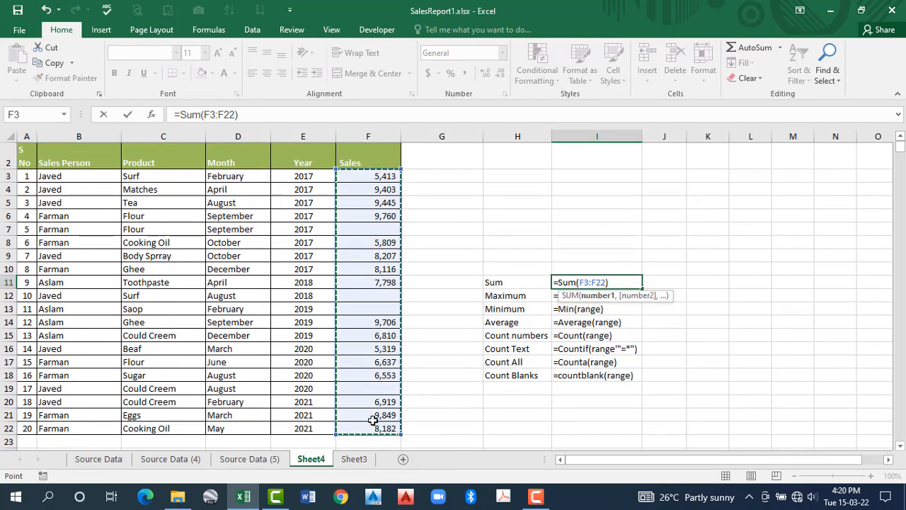
{"action": "key", "text": "Return"}
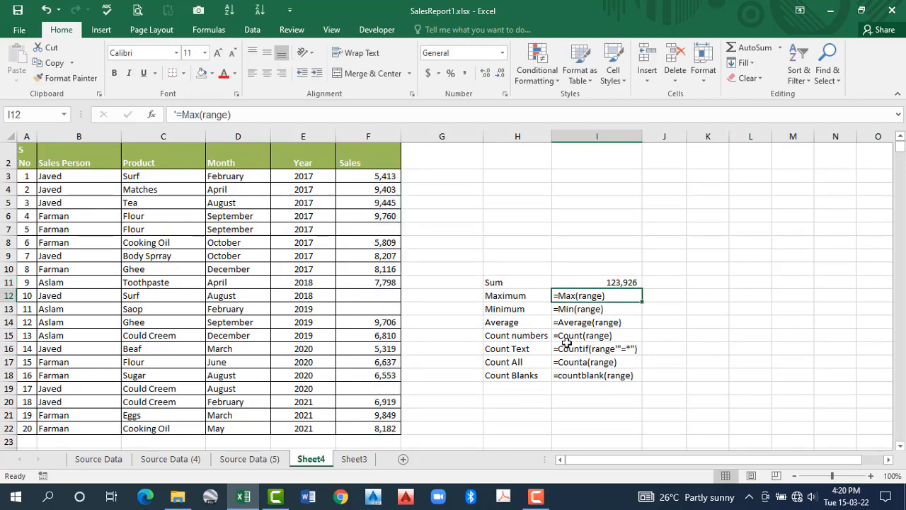
Undo the live sum formula in I11 and select the syntax texts in I11:I18
{"action": "left_click", "coordinate": [606, 283]}
{"action": "key", "text": "ctrl+z"}
{"action": "scroll", "coordinate": [604, 283], "scroll_direction": "down", "scroll_amount": 1}
{"action": "left_click", "coordinate": [602, 206]}
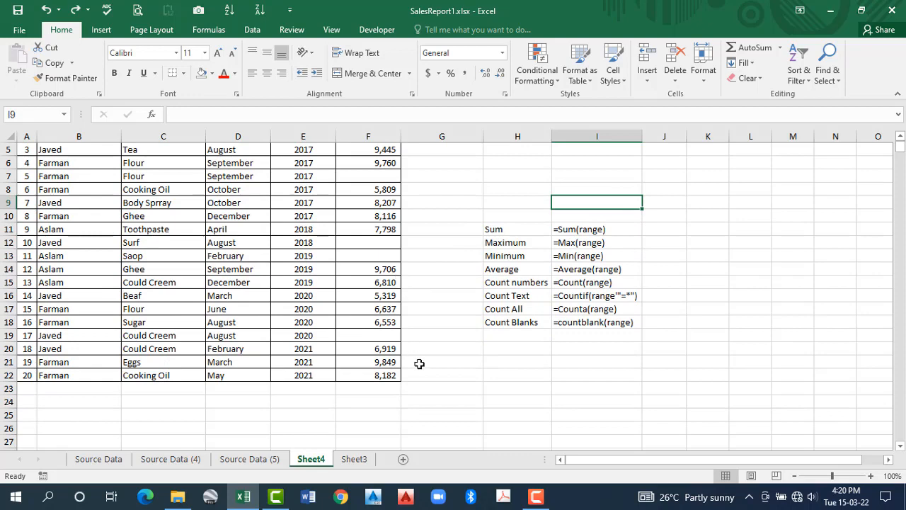
{"action": "scroll", "coordinate": [423, 348], "scroll_direction": "up", "scroll_amount": 2}
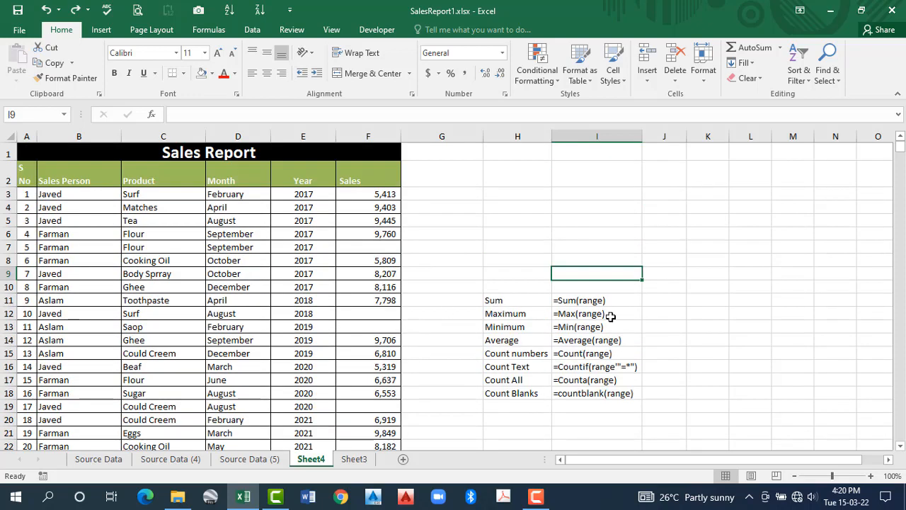
{"action": "left_click_drag", "start_coordinate": [587, 301], "coordinate": [589, 396]}
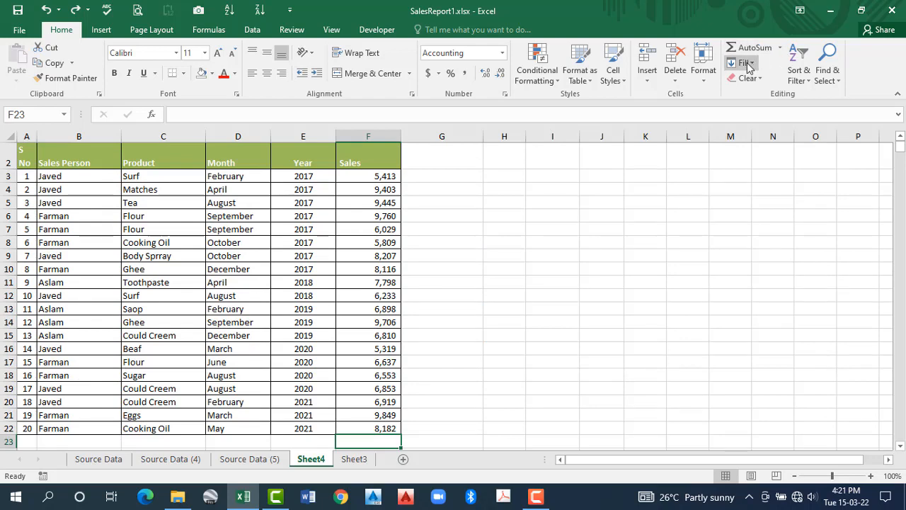
Look over the Fill directions and enter the value 12 in the empty cell K9
{"action": "left_click", "coordinate": [756, 63]}
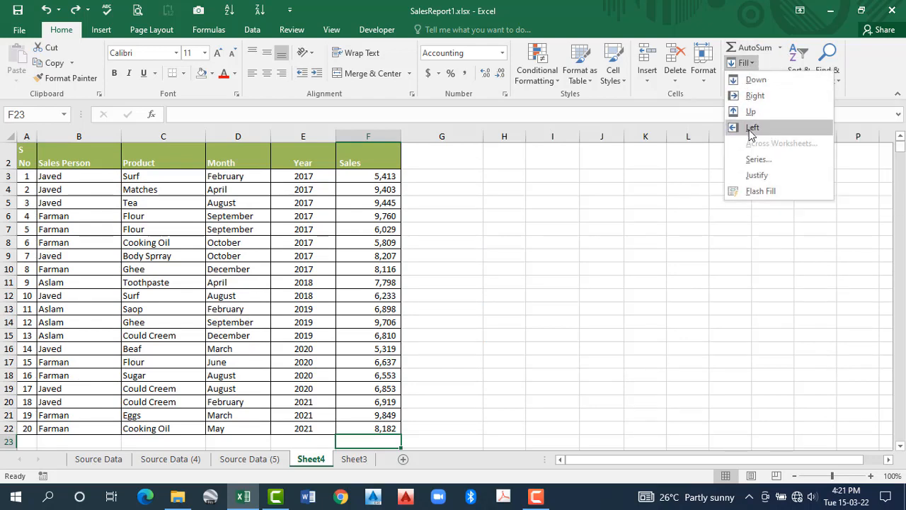
{"action": "left_click", "coordinate": [647, 238]}
{"action": "left_click", "coordinate": [638, 257]}
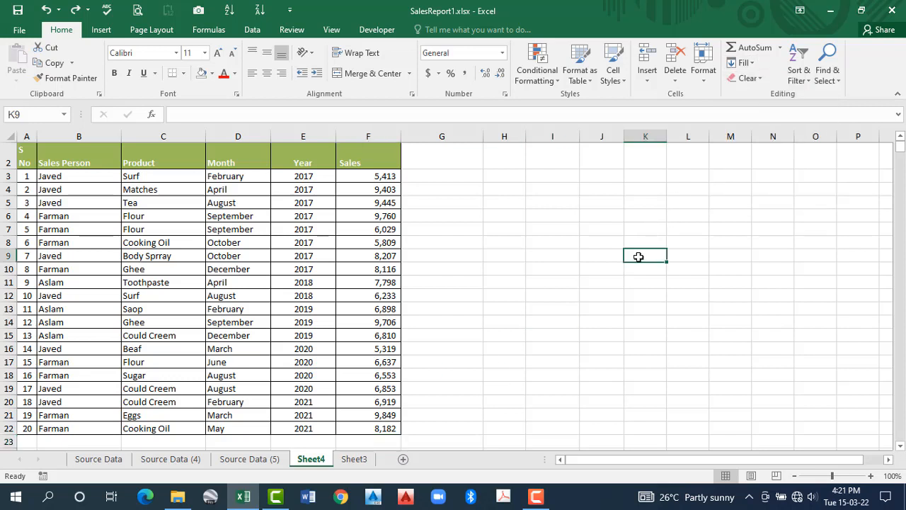
{"action": "type", "text": "12"}
{"action": "key", "text": "Return"}
Fill the value 12 down from K9 through K20 with the Fill command
{"action": "left_click_drag", "start_coordinate": [639, 257], "coordinate": [637, 401]}
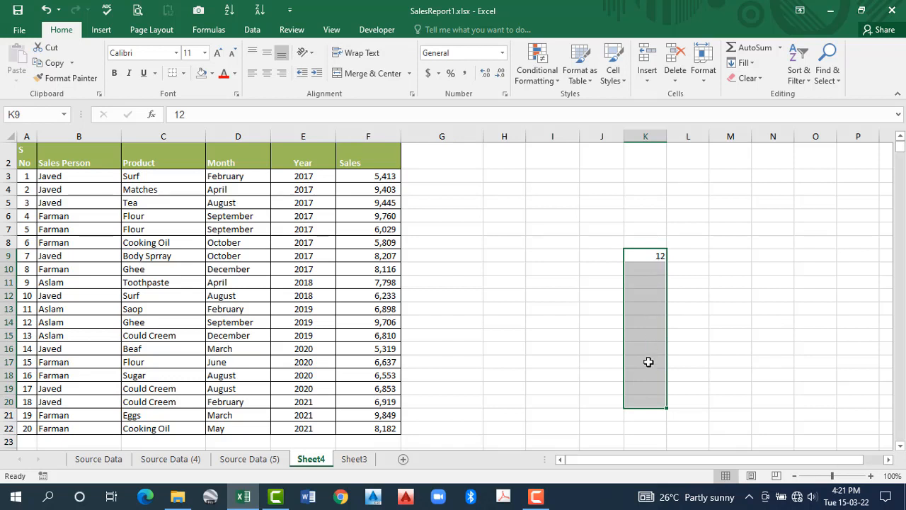
{"action": "left_click", "coordinate": [755, 62]}
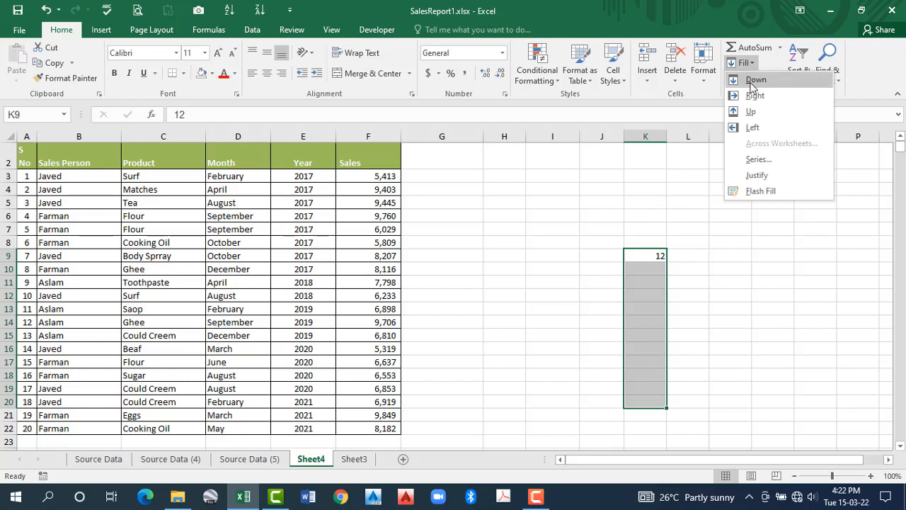
{"action": "left_click", "coordinate": [752, 84]}
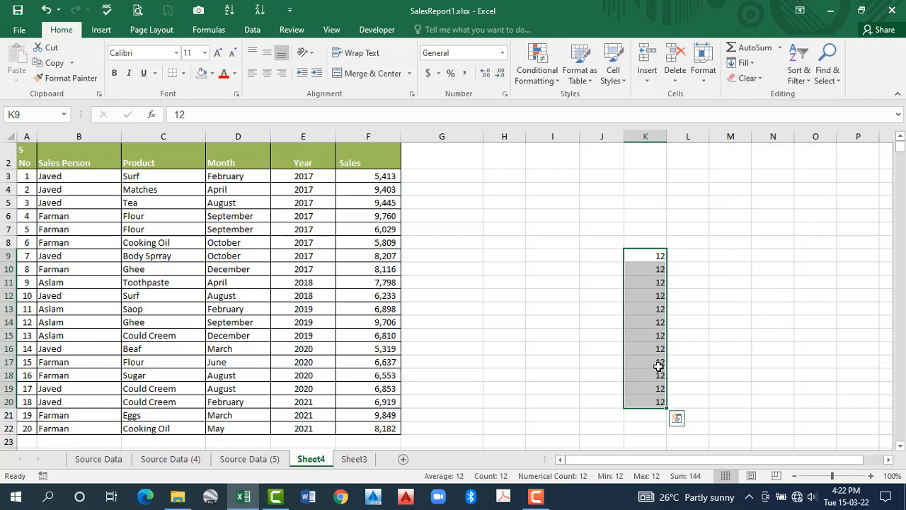
Fill the value 12 from K9 rightward across row 9 through P9 with the Fill command
{"action": "left_click", "coordinate": [654, 256]}
{"action": "left_click_drag", "start_coordinate": [654, 256], "coordinate": [845, 255]}
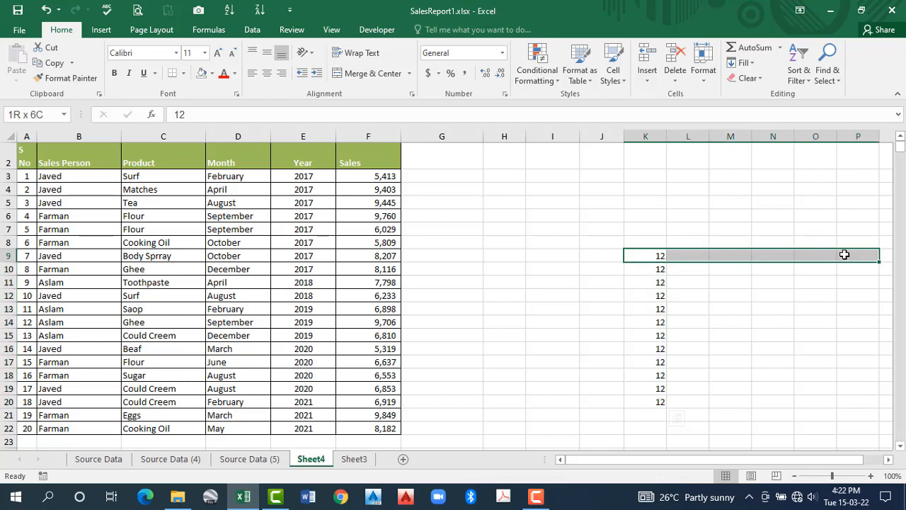
{"action": "left_click", "coordinate": [754, 65]}
{"action": "left_click", "coordinate": [758, 97]}
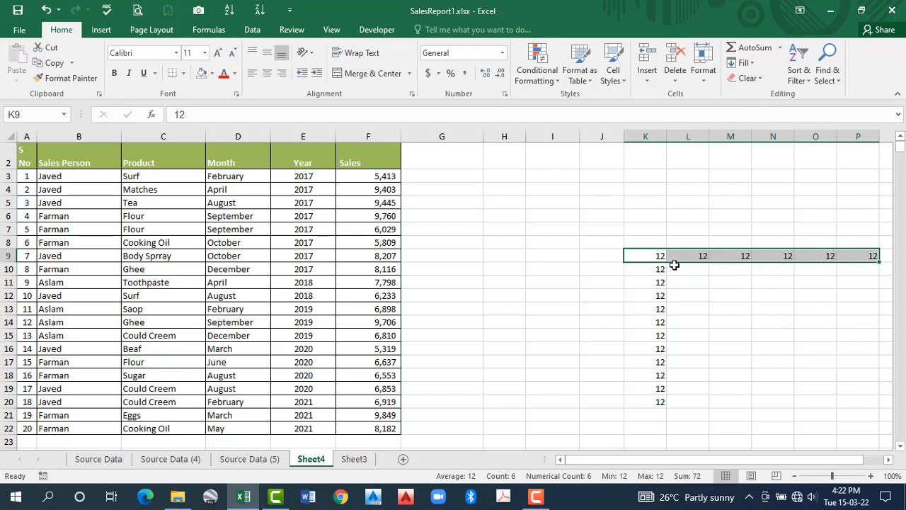
Fill the value 12 upward from K9 through K3 with the Fill command
{"action": "left_click_drag", "start_coordinate": [649, 255], "coordinate": [650, 174]}
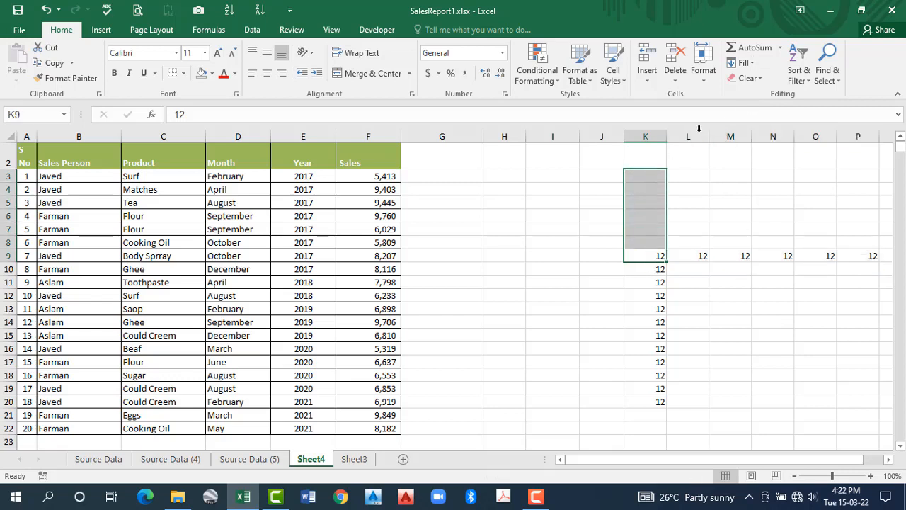
{"action": "left_click", "coordinate": [755, 68]}
{"action": "left_click", "coordinate": [737, 111]}
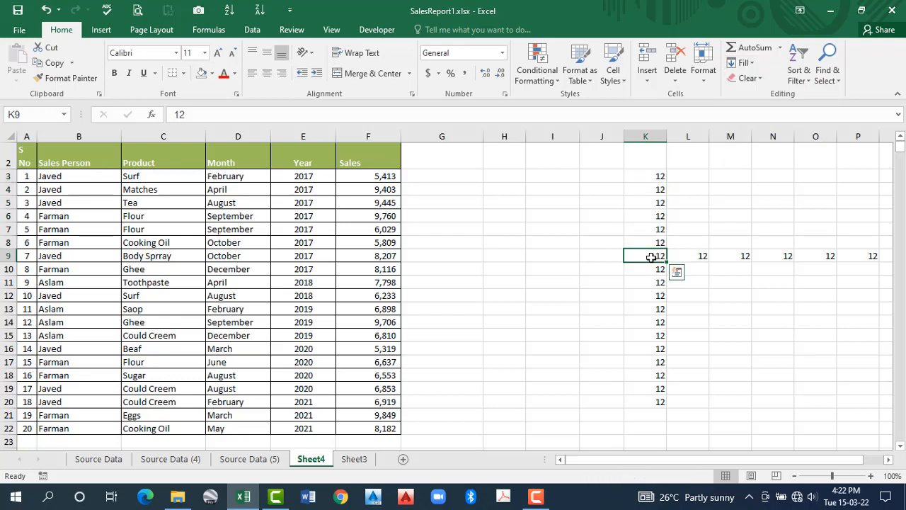
Fill the value 12 from K9 leftward across row 9 through G9 and reselect K9
{"action": "left_click_drag", "start_coordinate": [649, 256], "coordinate": [432, 256]}
{"action": "left_click", "coordinate": [752, 65]}
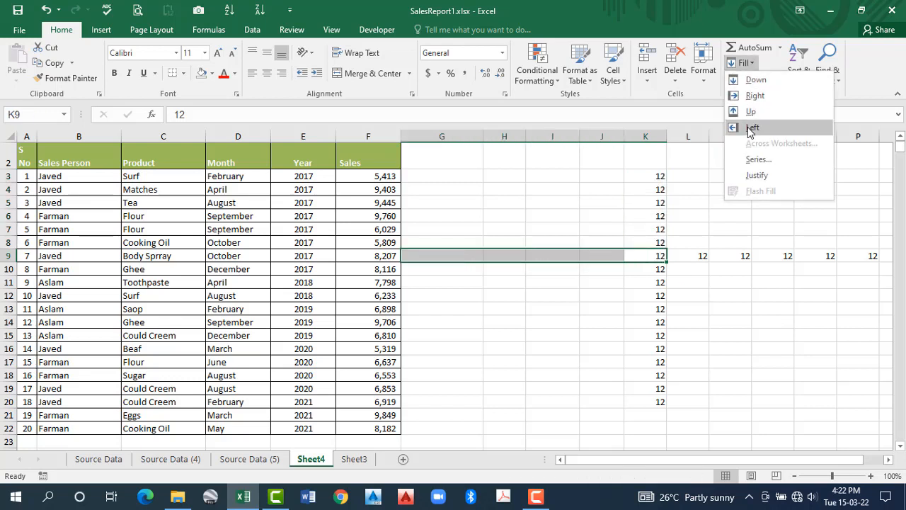
{"action": "left_click", "coordinate": [752, 127]}
{"action": "left_click", "coordinate": [602, 296]}
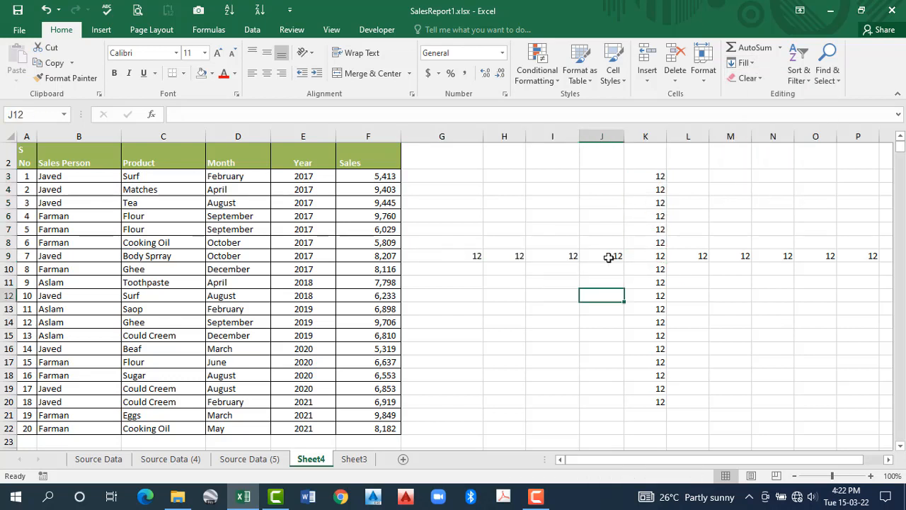
{"action": "left_click", "coordinate": [650, 258]}
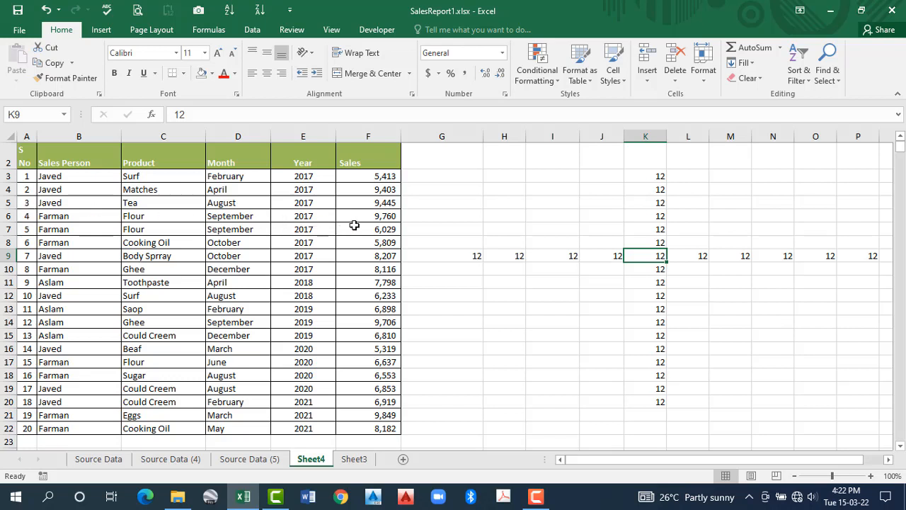
Review the filled ranges extending down, right, up and left from K9, along with the available Fill directions
{"action": "left_click_drag", "start_coordinate": [650, 259], "coordinate": [659, 399]}
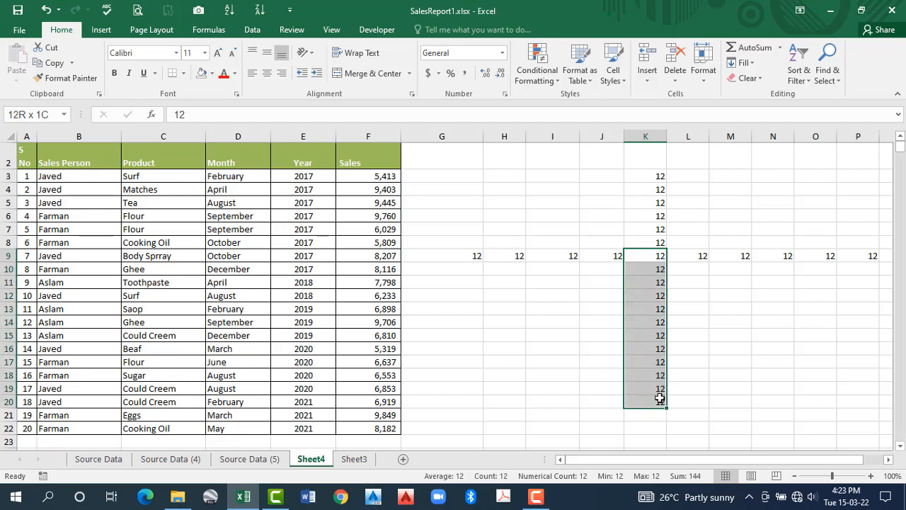
{"action": "left_click_drag", "start_coordinate": [643, 257], "coordinate": [853, 254]}
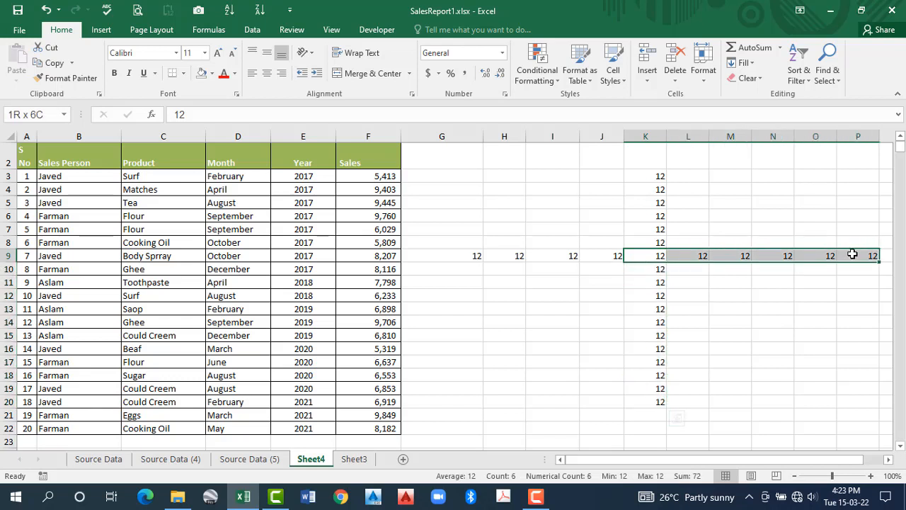
{"action": "left_click", "coordinate": [638, 256]}
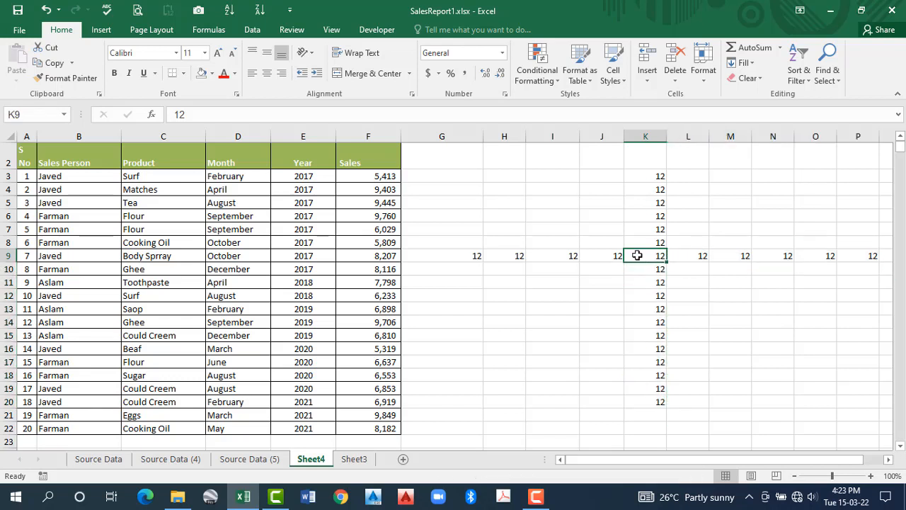
{"action": "left_click_drag", "start_coordinate": [638, 256], "coordinate": [654, 182]}
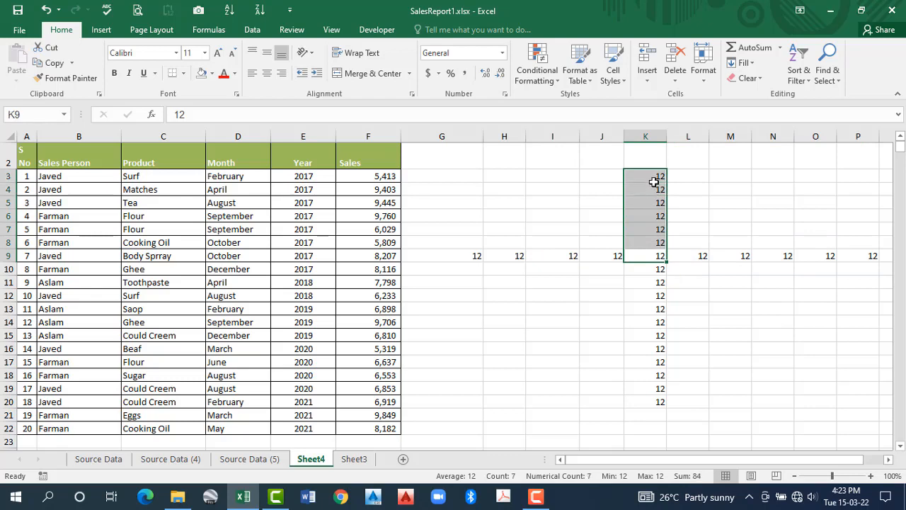
{"action": "left_click", "coordinate": [655, 257]}
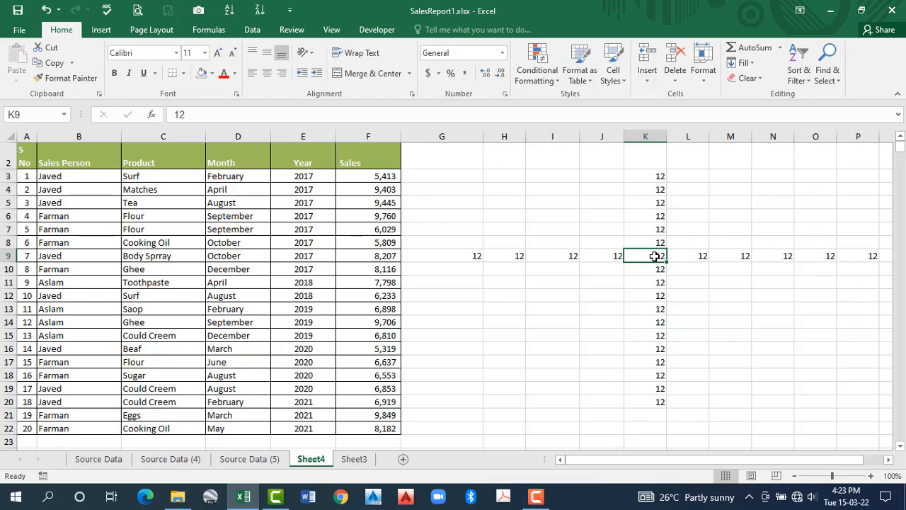
{"action": "left_click_drag", "start_coordinate": [655, 256], "coordinate": [871, 256]}
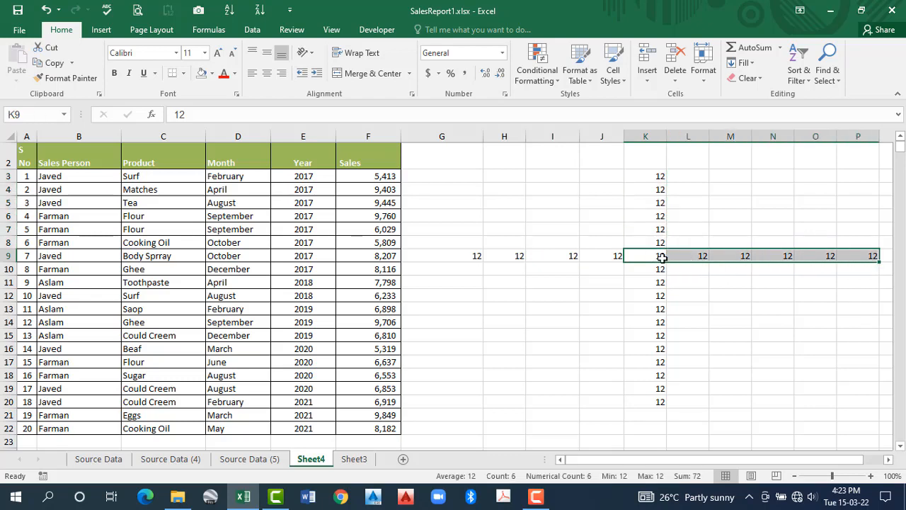
{"action": "left_click_drag", "start_coordinate": [663, 257], "coordinate": [500, 256]}
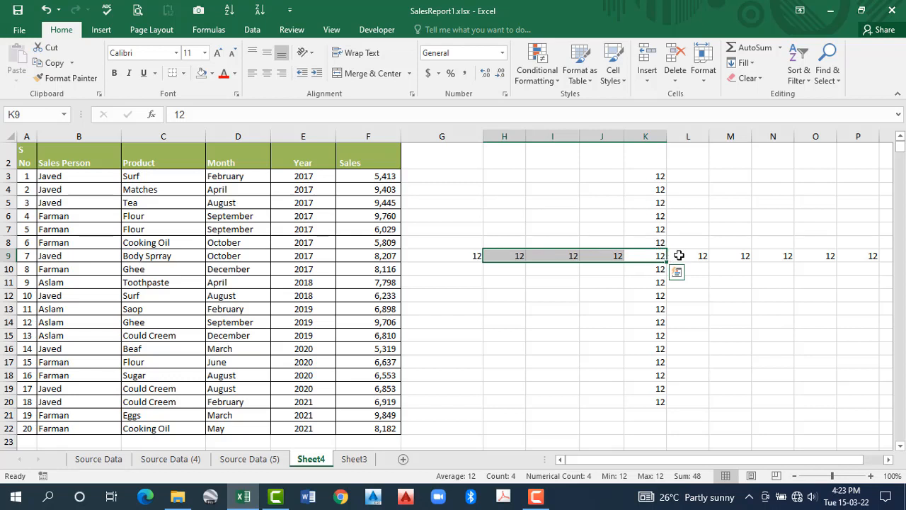
{"action": "left_click_drag", "start_coordinate": [678, 255], "coordinate": [810, 257]}
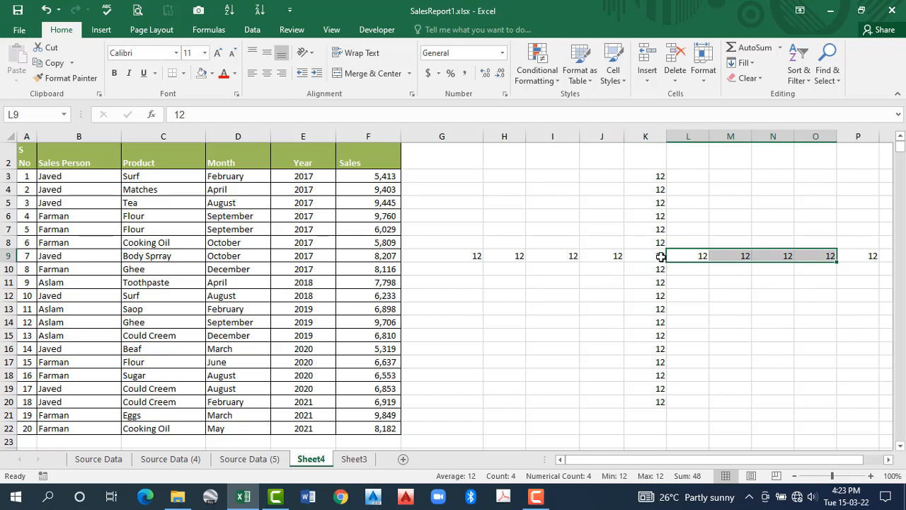
{"action": "left_click_drag", "start_coordinate": [661, 256], "coordinate": [658, 350]}
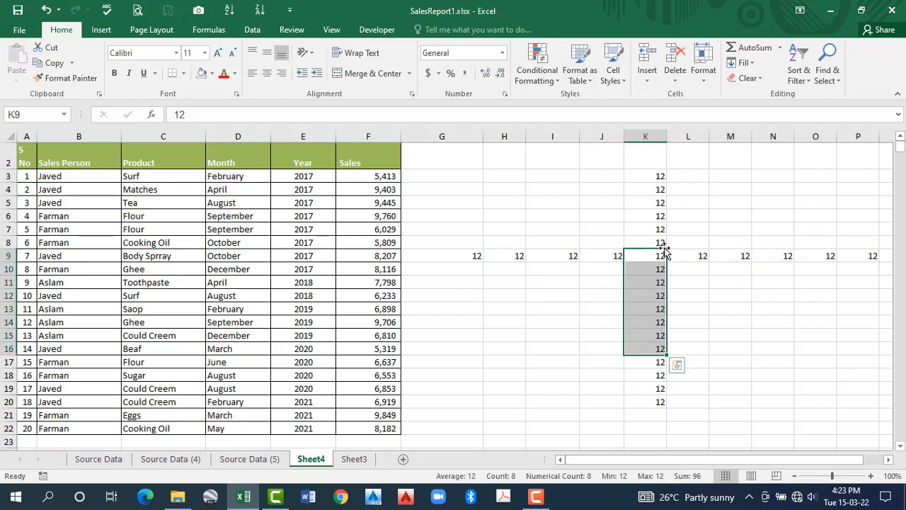
{"action": "left_click", "coordinate": [753, 63]}
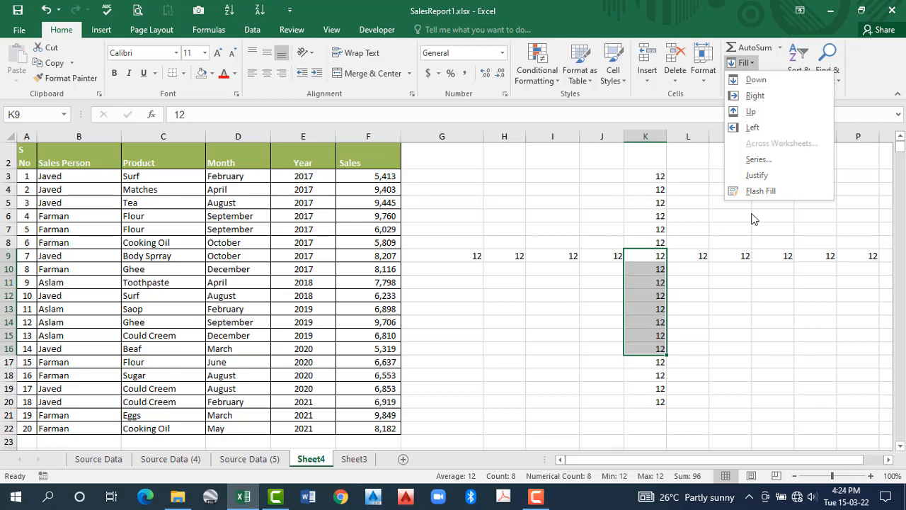
{"action": "key", "text": "Escape"}
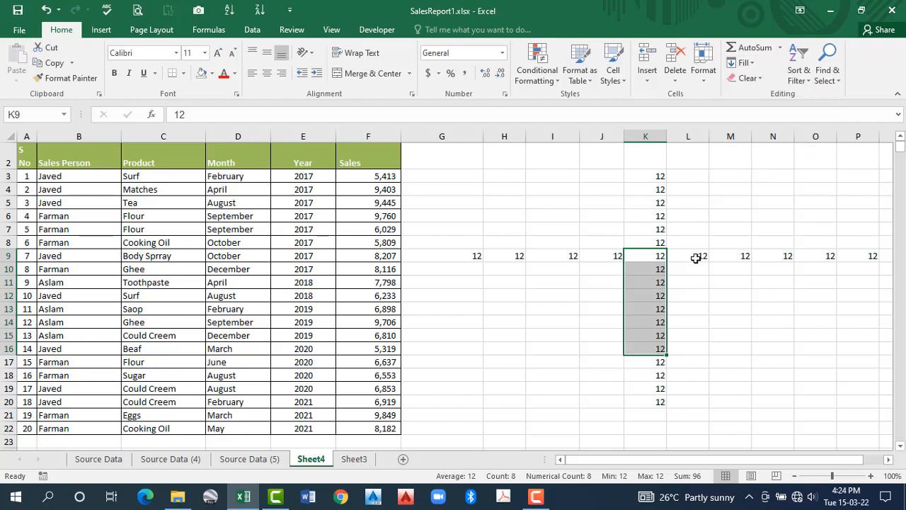
Undo the four directional fills made from K9, keeping the original 12 in that cell
{"action": "key", "text": "ctrl+z"}
{"action": "key", "text": "ctrl+z"}
{"action": "key", "text": "ctrl+z"}
{"action": "key", "text": "ctrl+z"}
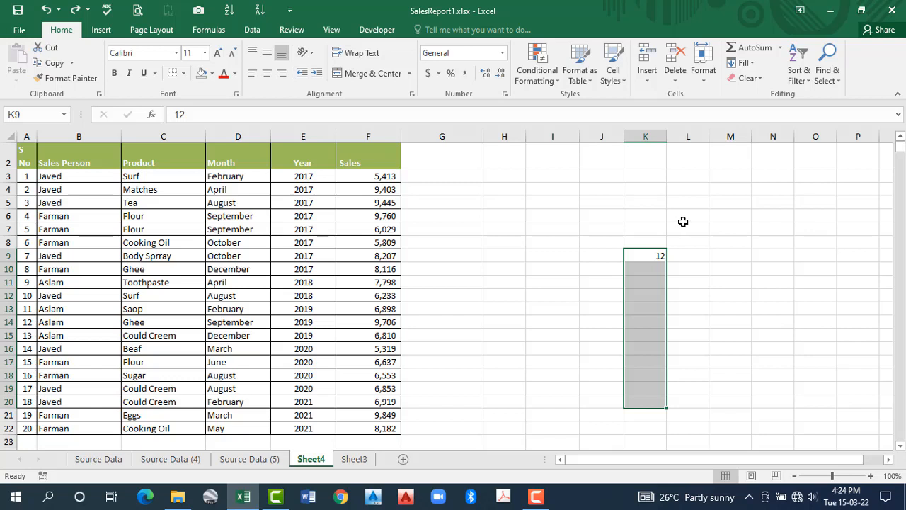
Fill the value 12 from K9 down through K20 and rightward across row 9 through P9
{"action": "key", "text": "ctrl+d"}
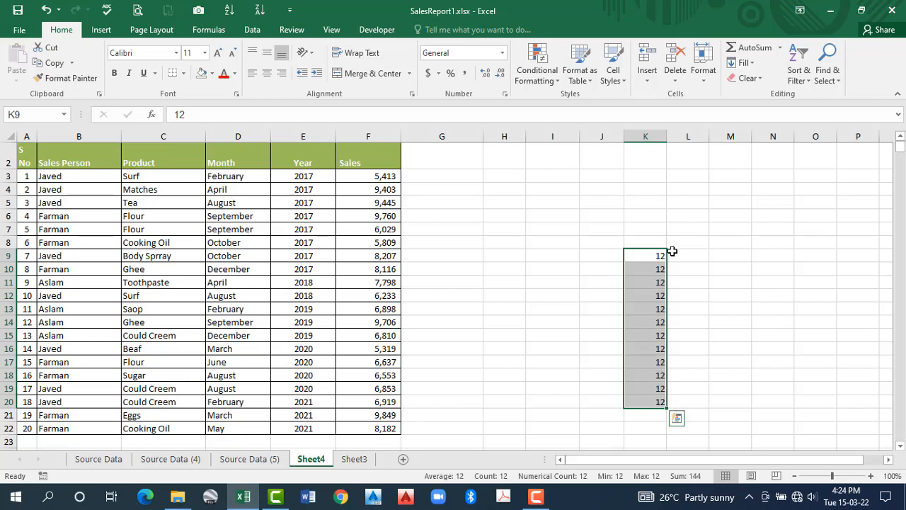
{"action": "left_click_drag", "start_coordinate": [662, 257], "coordinate": [856, 257]}
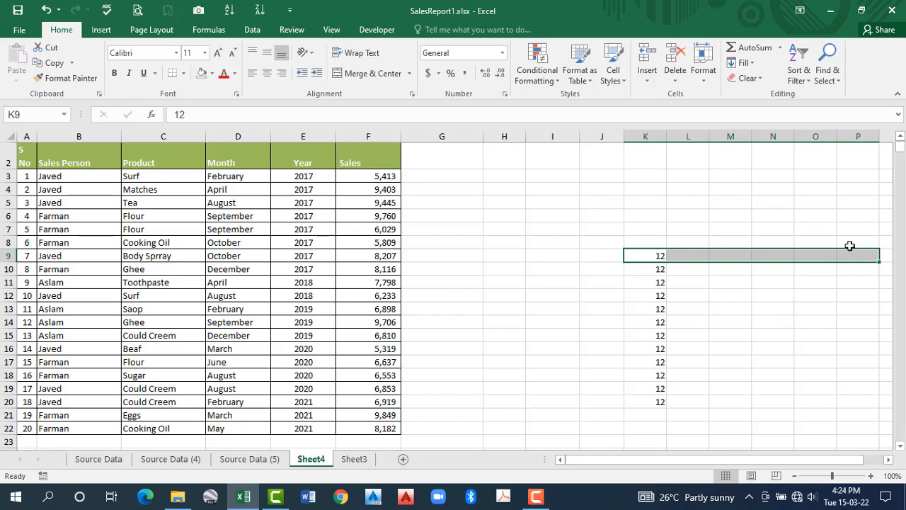
{"action": "key", "text": "ctrl+r"}
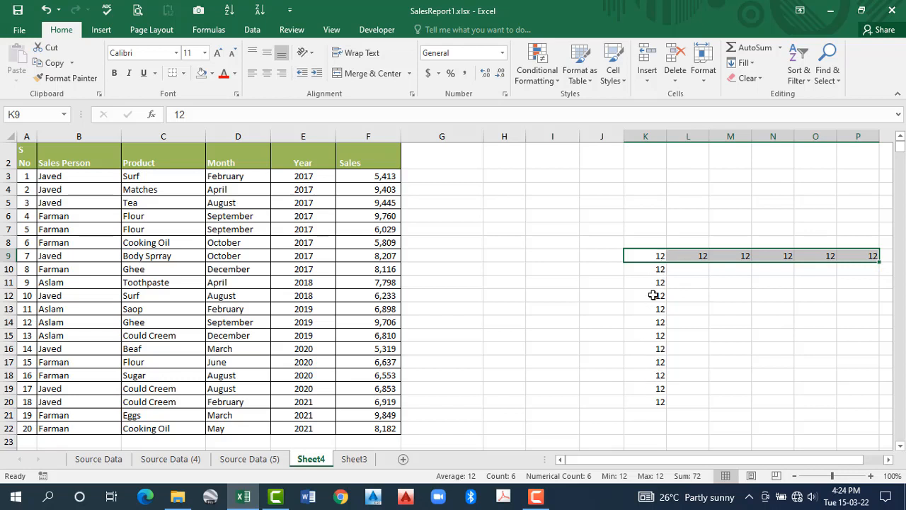
{"action": "left_click", "coordinate": [663, 259]}
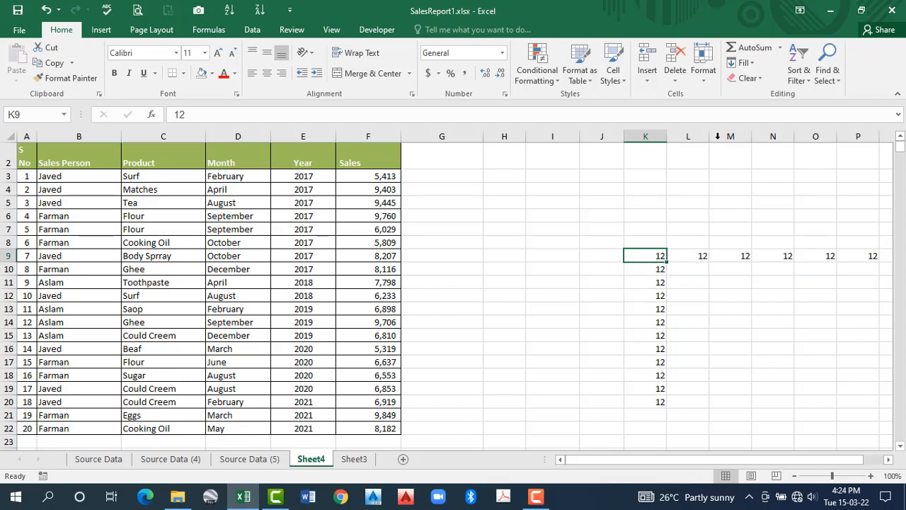
Clear the contents of the range K9:P20 on Sheet4
{"action": "left_click", "coordinate": [745, 63]}
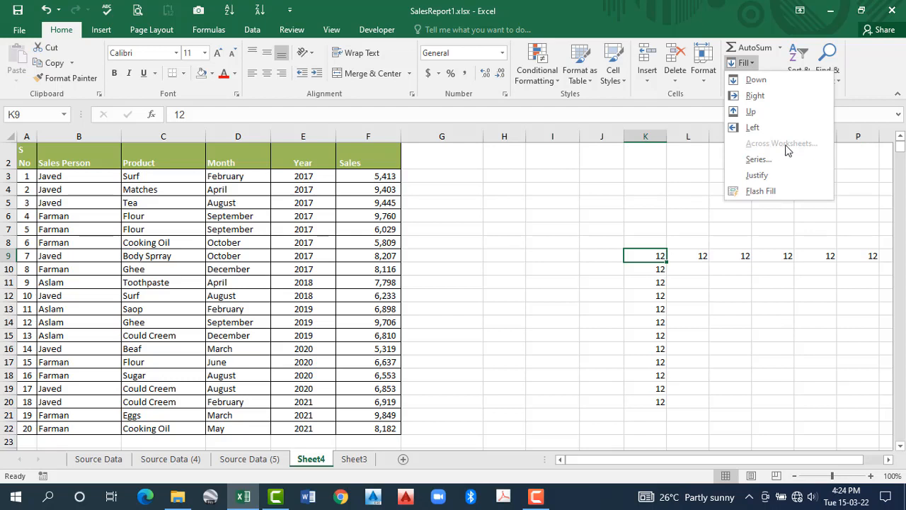
{"action": "left_click", "coordinate": [654, 257]}
{"action": "left_click_drag", "start_coordinate": [653, 257], "coordinate": [848, 401]}
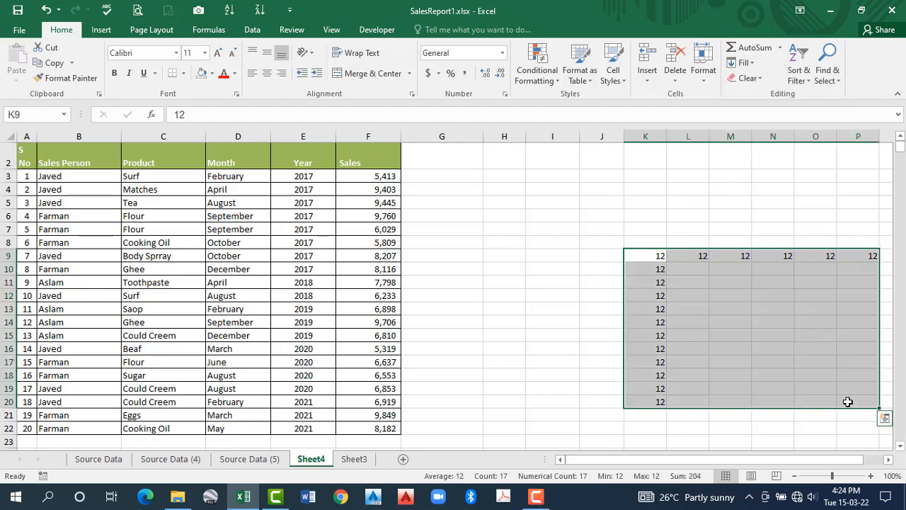
{"action": "key", "text": "Delete"}
{"action": "left_click", "coordinate": [694, 298]}
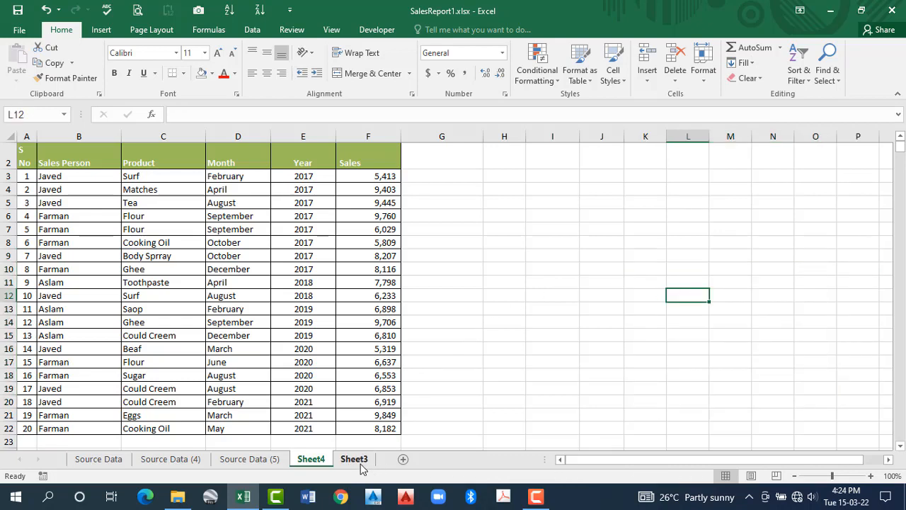
{"action": "left_click", "coordinate": [475, 333]}
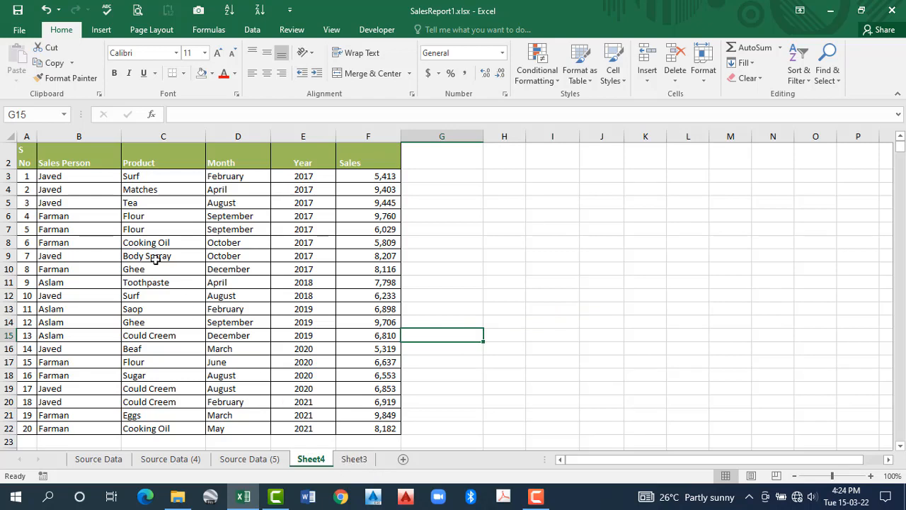
Fill the sales report A1:F22 from Sheet4 across worksheets to Sheet3 with the All option
{"action": "scroll", "coordinate": [26, 176], "scroll_direction": "up", "scroll_amount": 1}
{"action": "left_click_drag", "start_coordinate": [30, 153], "coordinate": [364, 466]}
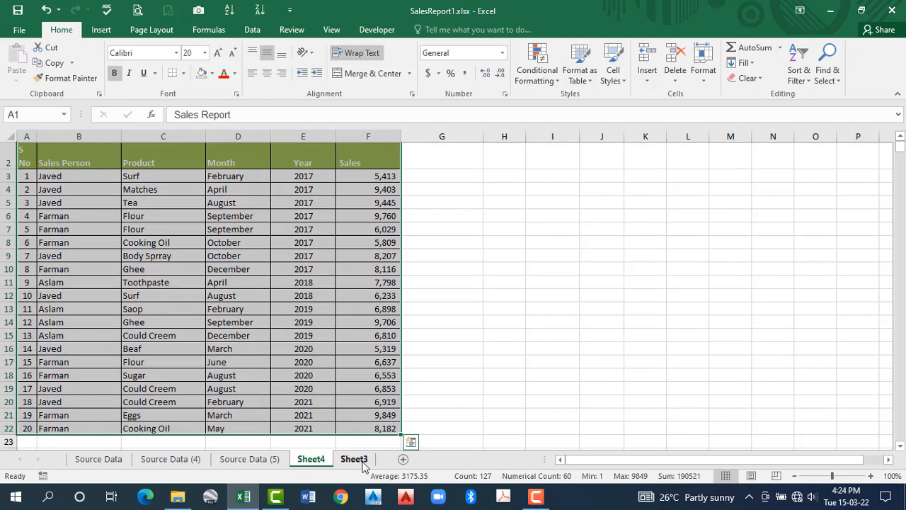
{"action": "left_click", "coordinate": [364, 464], "text": "ctrl"}
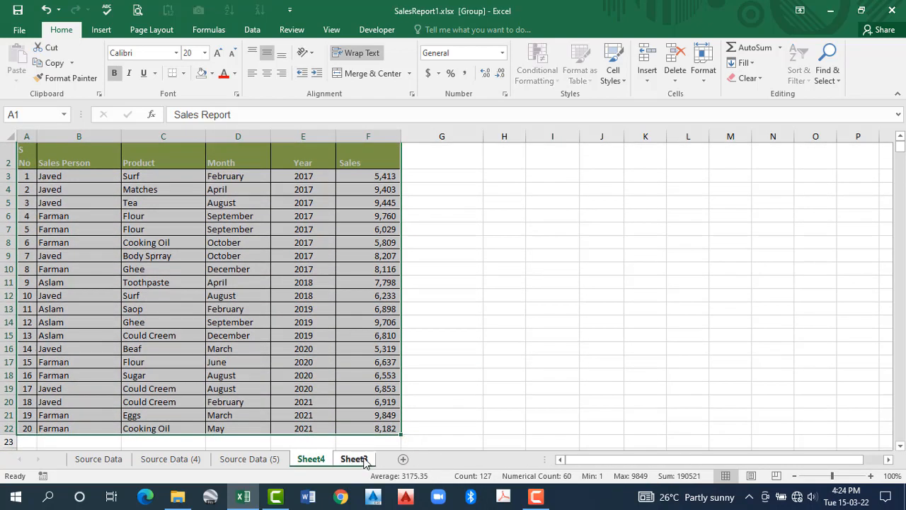
{"action": "left_click", "coordinate": [753, 66]}
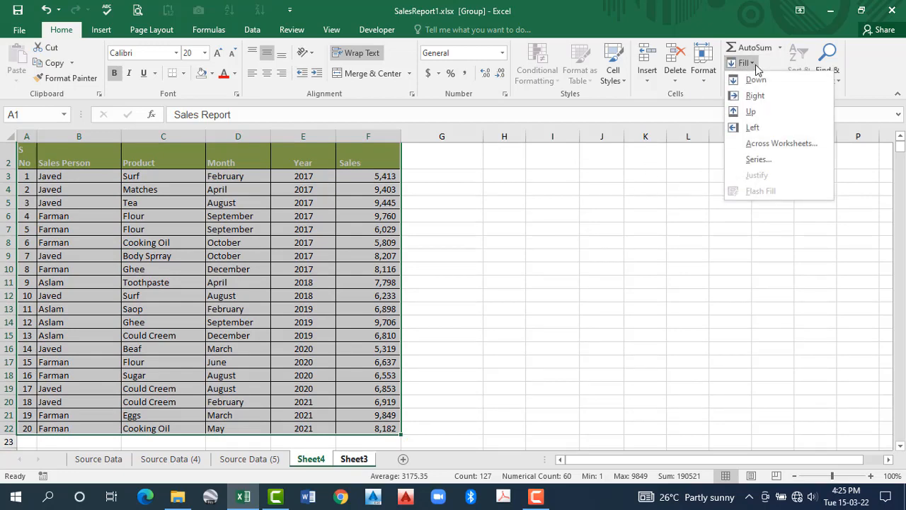
{"action": "left_click", "coordinate": [767, 146]}
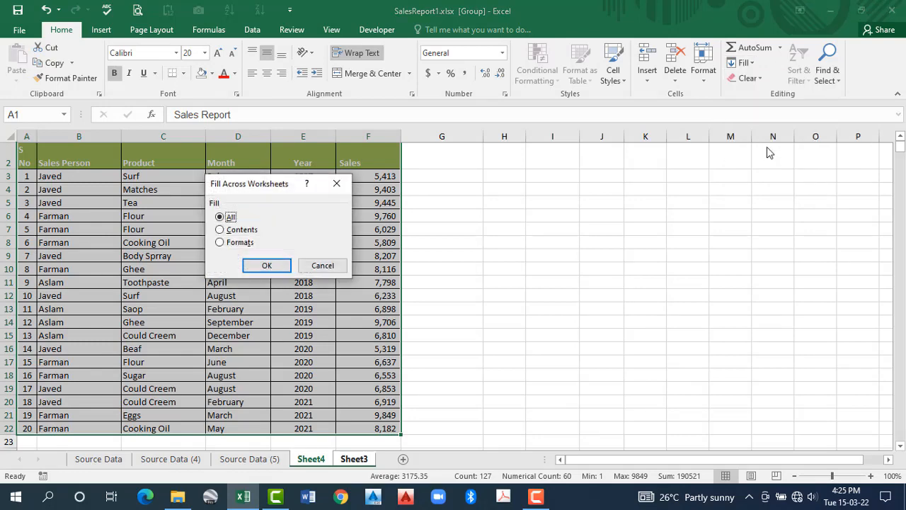
{"action": "left_click_drag", "start_coordinate": [319, 188], "coordinate": [549, 162]}
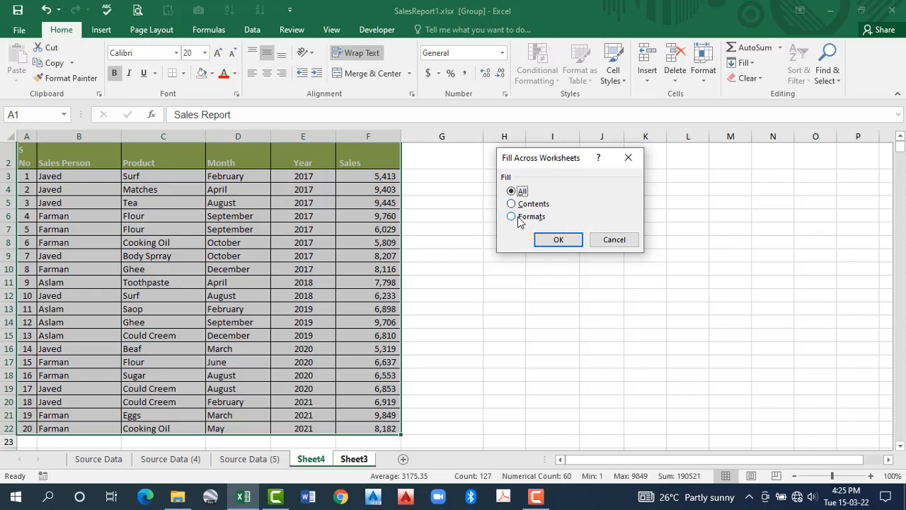
{"action": "left_click", "coordinate": [558, 240]}
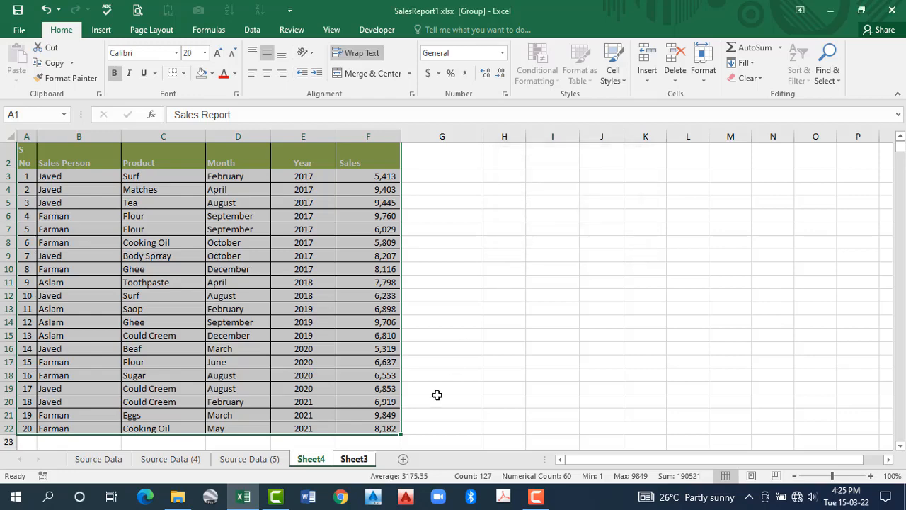
Compare the copied report on Sheet3 with the original on Sheet4, and delete columns A through G on Sheet3 alone
{"action": "left_click", "coordinate": [354, 460]}
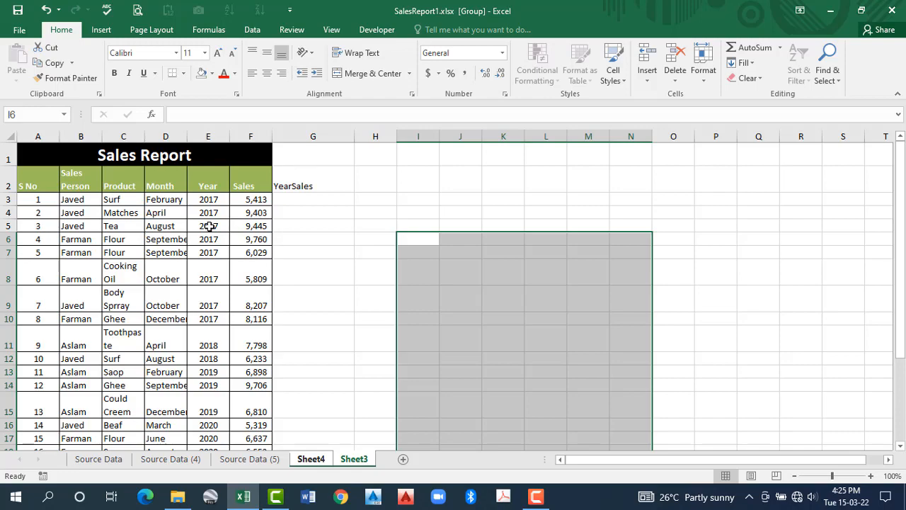
{"action": "scroll", "coordinate": [113, 276], "scroll_direction": "down", "scroll_amount": 3}
{"action": "scroll", "coordinate": [113, 276], "scroll_direction": "up", "scroll_amount": 3}
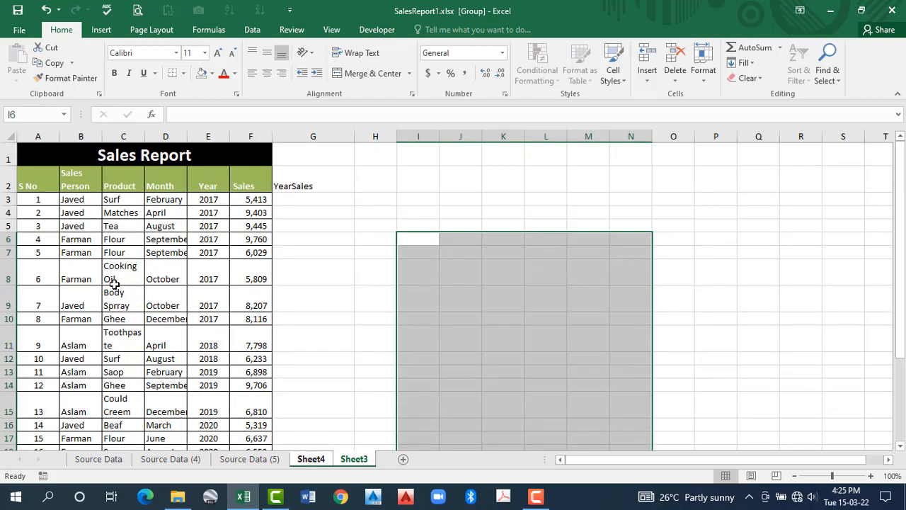
{"action": "left_click", "coordinate": [294, 460]}
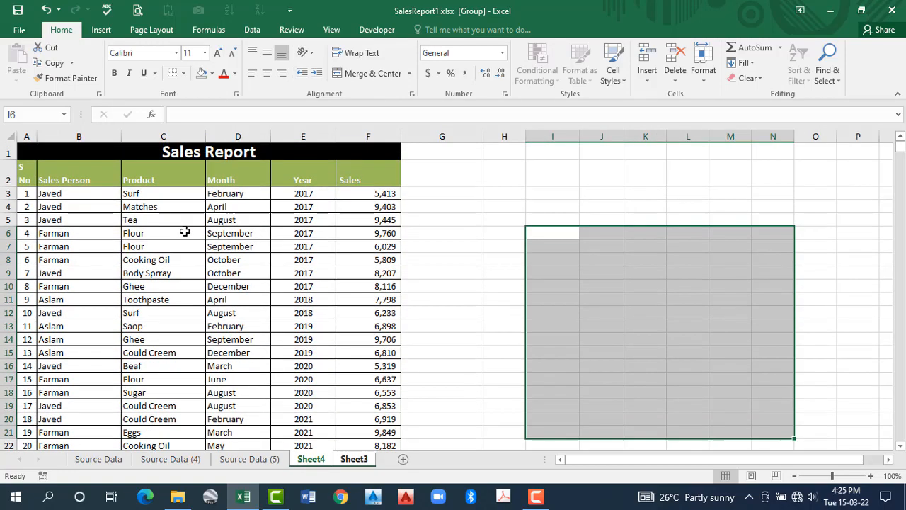
{"action": "left_click", "coordinate": [355, 459]}
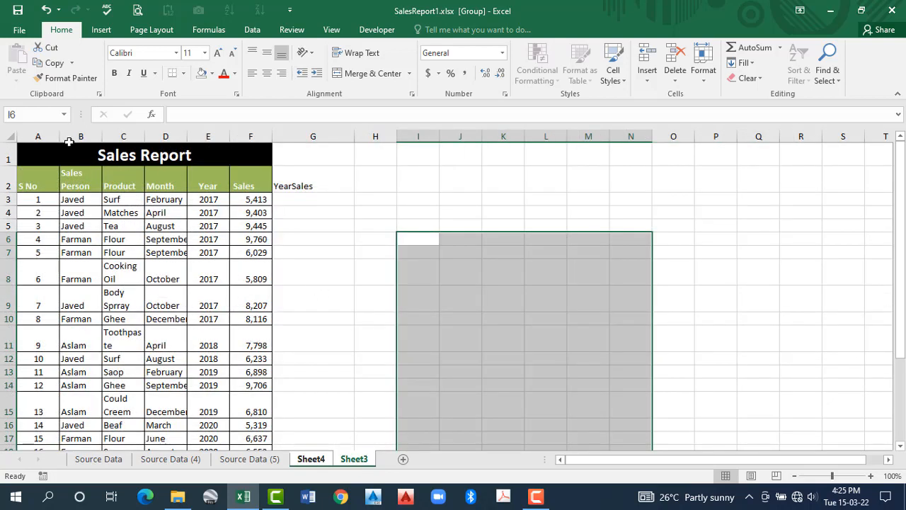
{"action": "left_click_drag", "start_coordinate": [42, 135], "coordinate": [43, 135]}
{"action": "left_click_drag", "start_coordinate": [42, 135], "coordinate": [305, 135]}
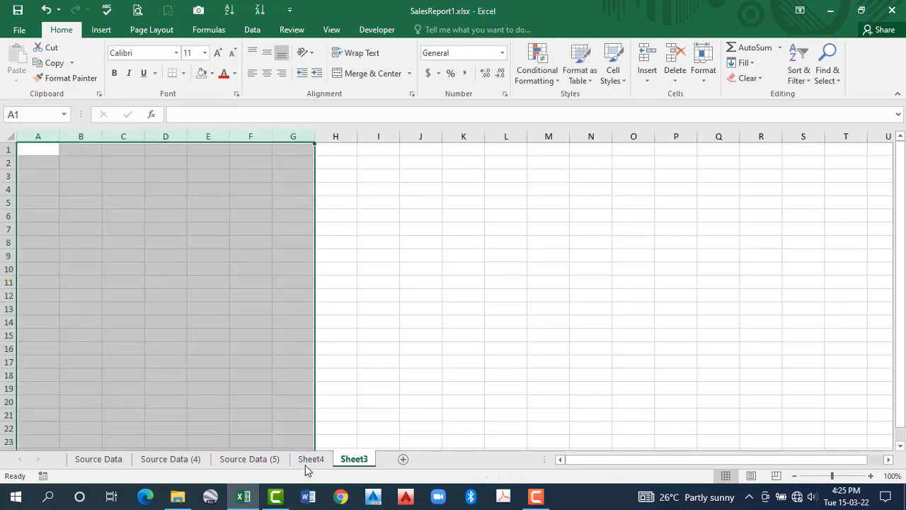
Fill the sales report A1:F22 from Sheet4 across worksheets to Sheet3 with the Contents option, and check the copy on Sheet3
{"action": "left_click", "coordinate": [307, 467]}
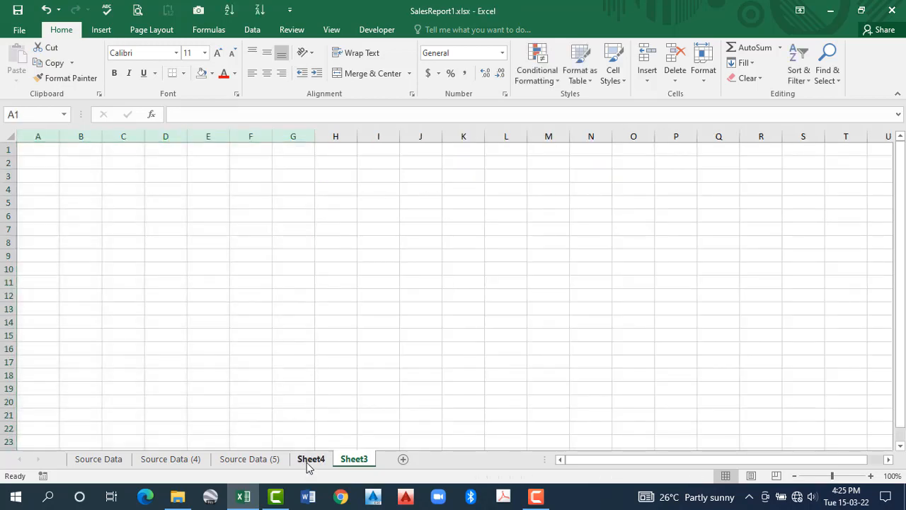
{"action": "left_click", "coordinate": [359, 136]}
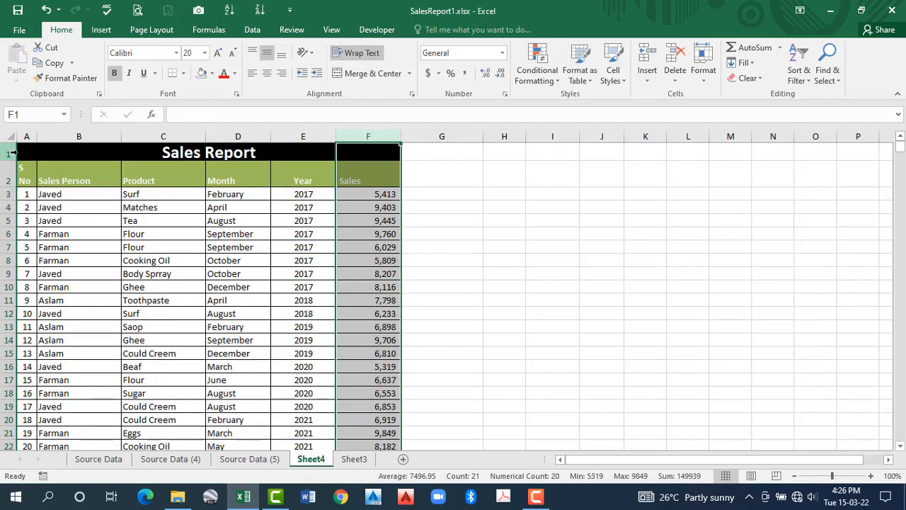
{"action": "key", "text": "ctrl+a"}
{"action": "key", "text": "ctrl+shift+Page_Down"}
{"action": "left_click", "coordinate": [743, 63]}
{"action": "left_click", "coordinate": [767, 142]}
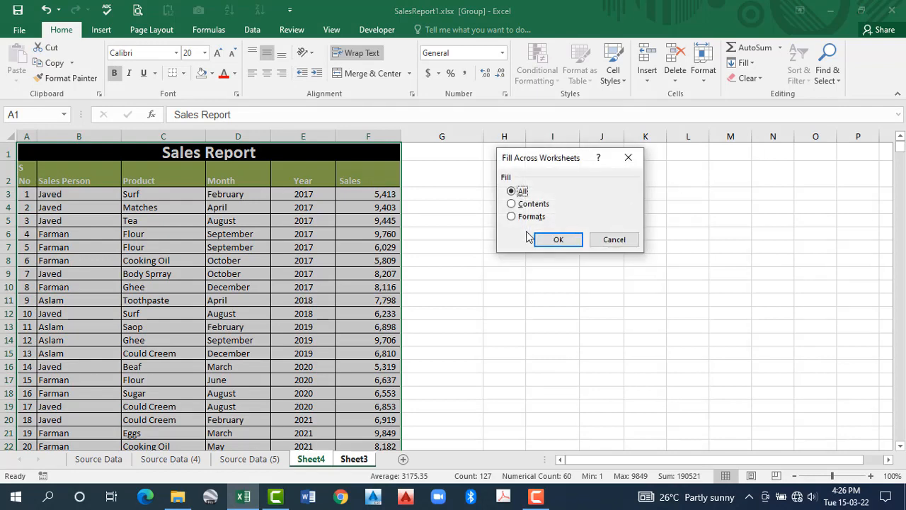
{"action": "left_click", "coordinate": [512, 204]}
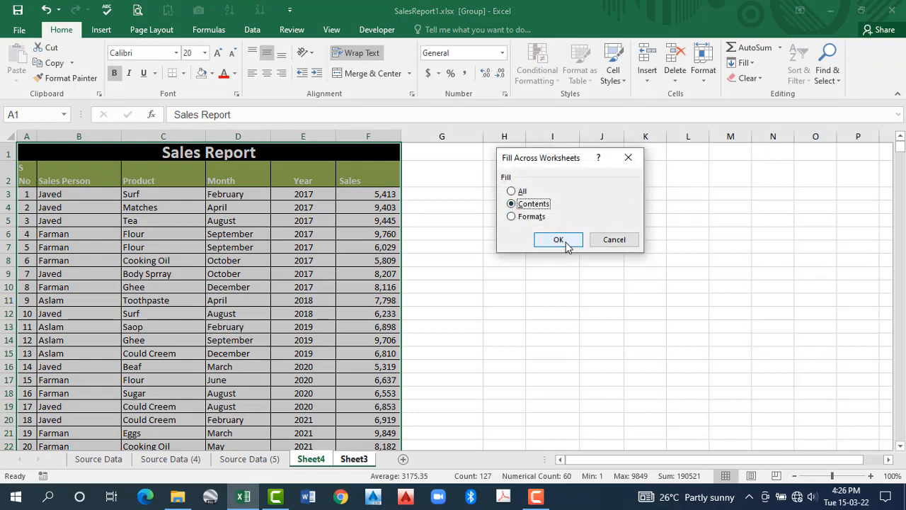
{"action": "left_click", "coordinate": [558, 240]}
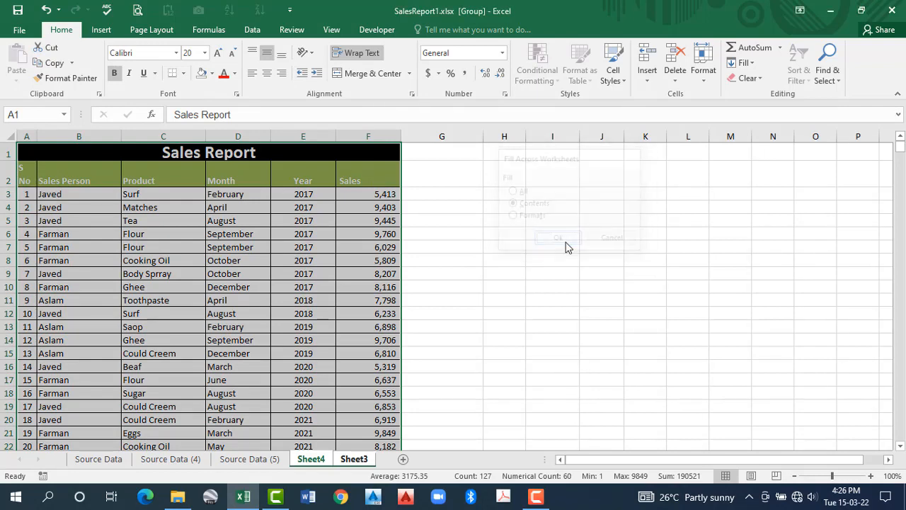
{"action": "left_click", "coordinate": [356, 460]}
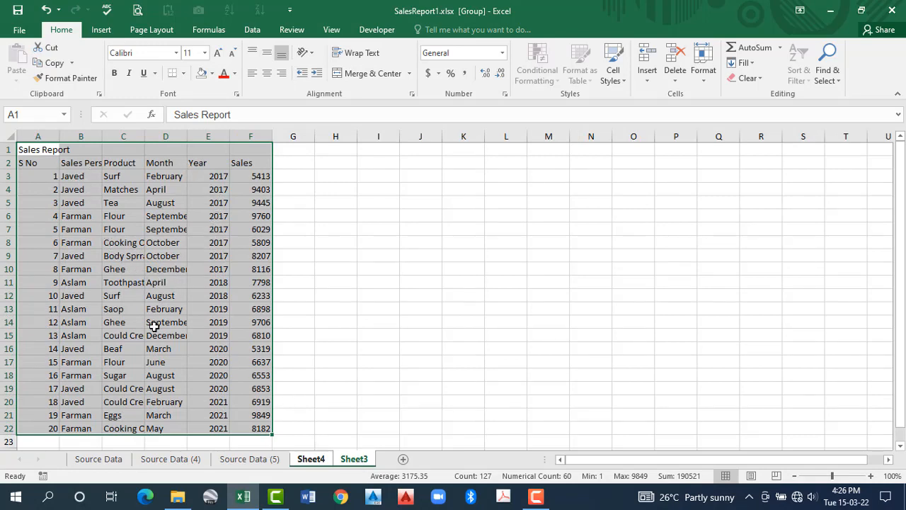
{"action": "key", "text": "ctrl+Page_Up"}
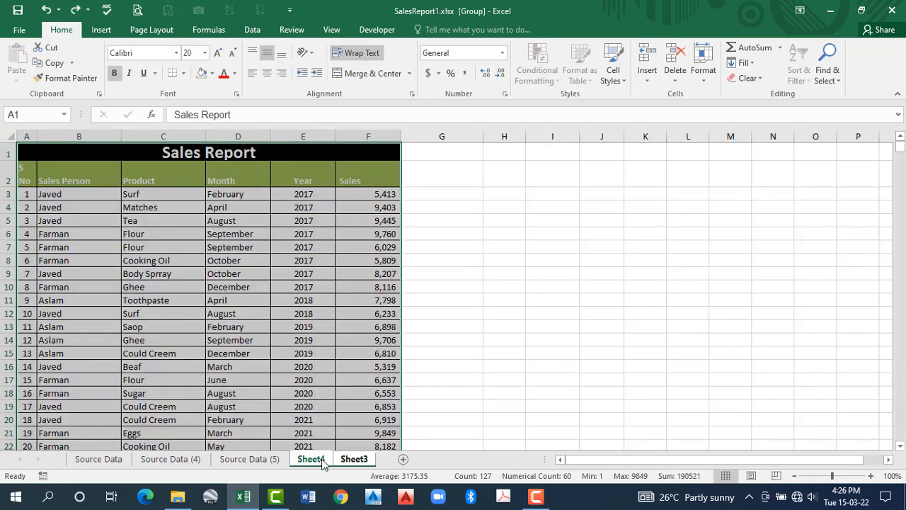
Fill only the sales report's formats from Sheet4 across worksheets to Sheet3, check Sheet3, and return to Sheet4
{"action": "left_click", "coordinate": [744, 62]}
{"action": "left_click", "coordinate": [758, 142]}
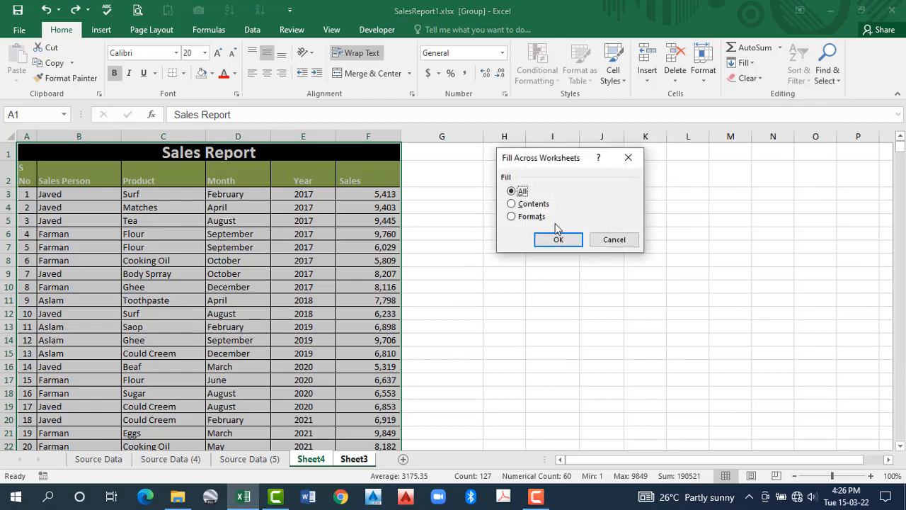
{"action": "left_click", "coordinate": [515, 217]}
{"action": "left_click", "coordinate": [559, 240]}
{"action": "left_click", "coordinate": [356, 458]}
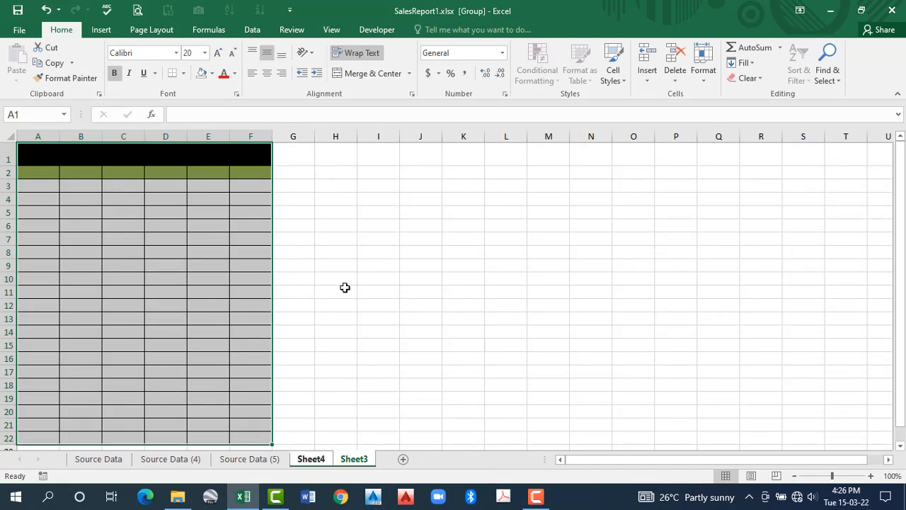
{"action": "key", "text": "ctrl+Page_Up"}
Enter the starting value 1 in cell H3 on Sheet4
{"action": "left_click", "coordinate": [442, 287]}
{"action": "left_click", "coordinate": [744, 62]}
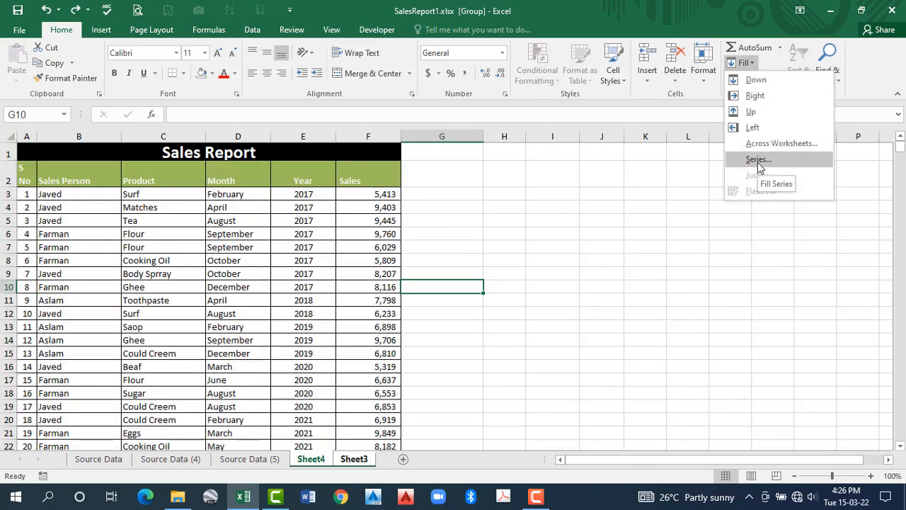
{"action": "left_click", "coordinate": [506, 189]}
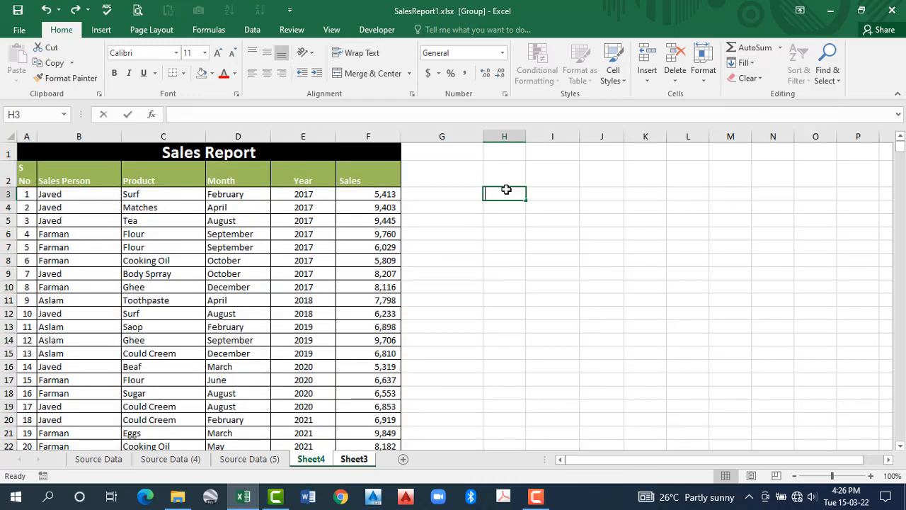
{"action": "type", "text": "1"}
Fill H3:H19 with a linear column series at step value 1, and undo the fill
{"action": "left_click_drag", "start_coordinate": [505, 193], "coordinate": [511, 402]}
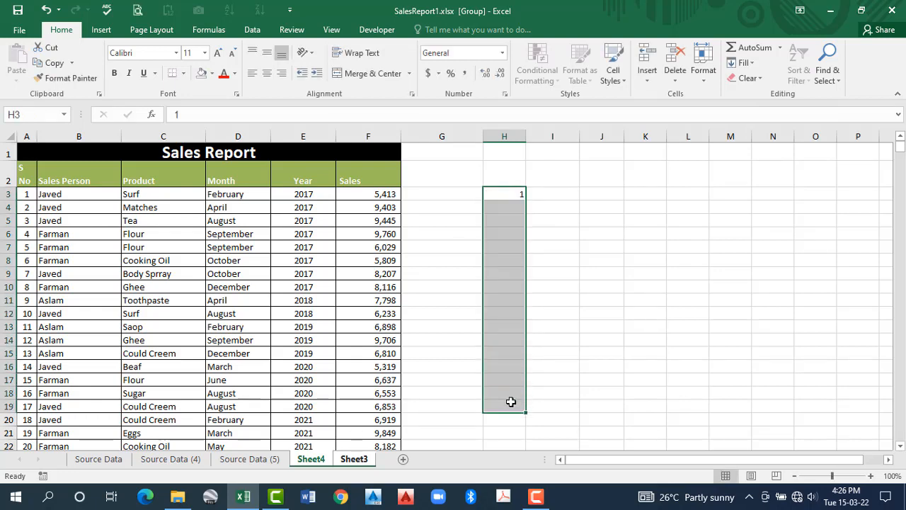
{"action": "left_click", "coordinate": [742, 63]}
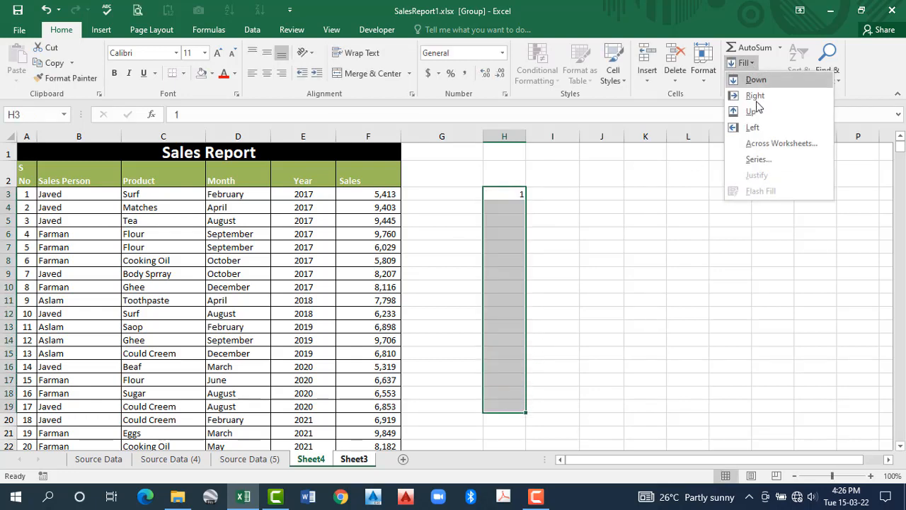
{"action": "left_click", "coordinate": [758, 161]}
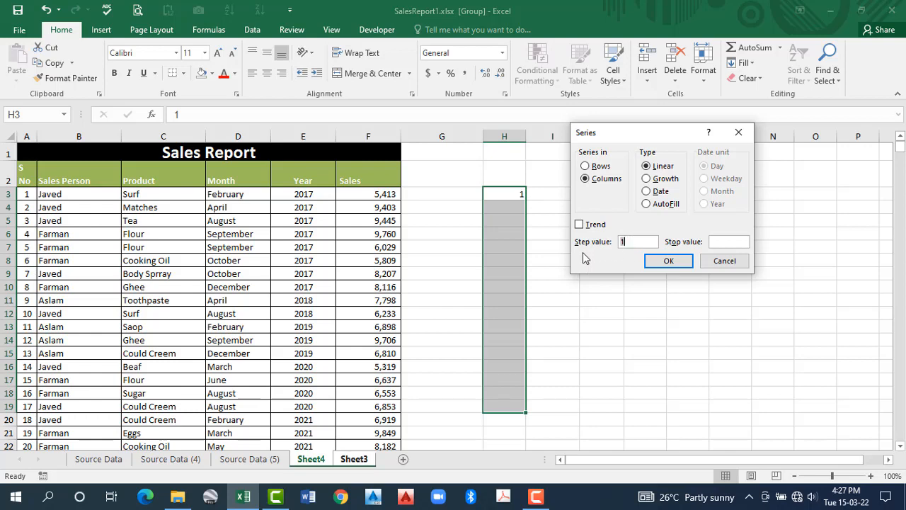
{"action": "left_click", "coordinate": [668, 262]}
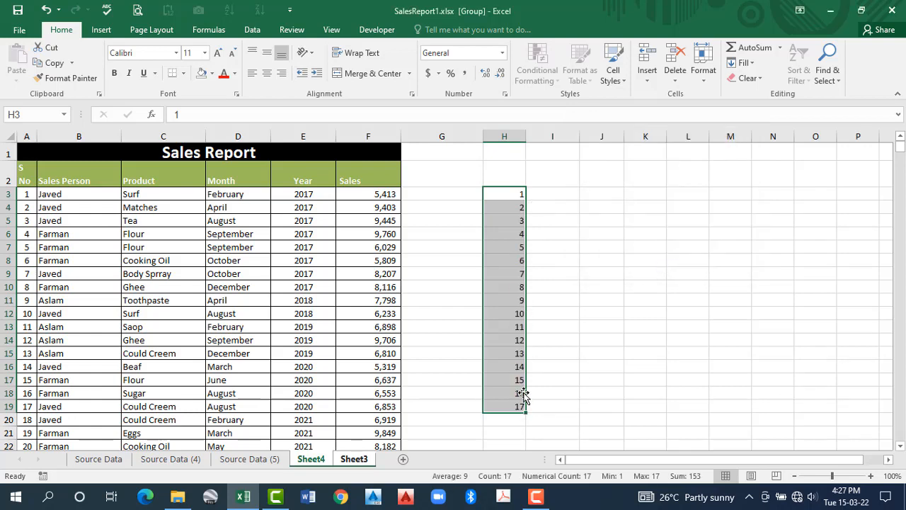
{"action": "key", "text": "ctrl+z"}
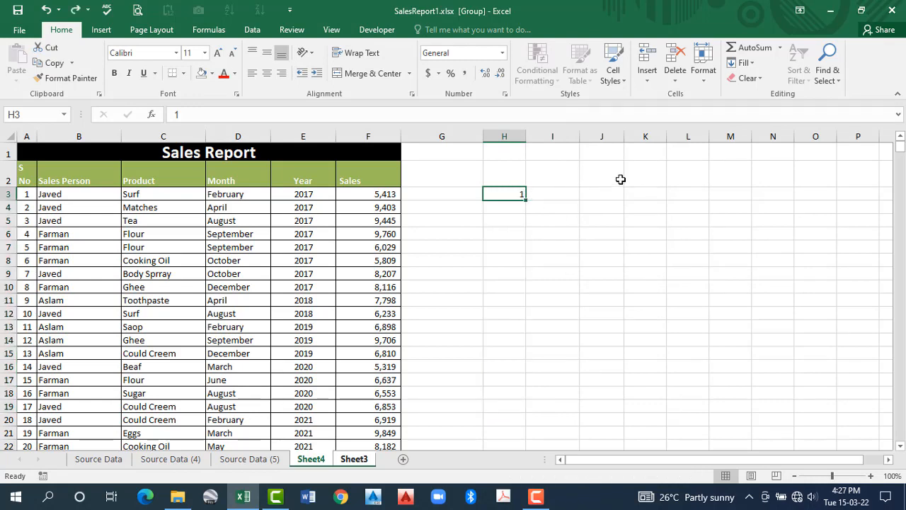
Fill a linear series down column H from the single cell H3 with step value 1 and stop value 10
{"action": "left_click", "coordinate": [744, 63]}
{"action": "left_click", "coordinate": [755, 158]}
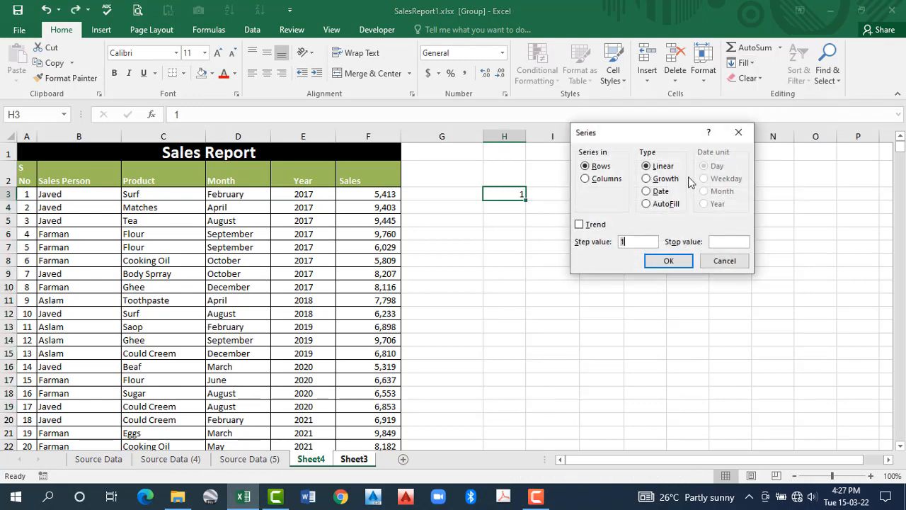
{"action": "left_click", "coordinate": [590, 170]}
{"action": "left_click", "coordinate": [587, 181]}
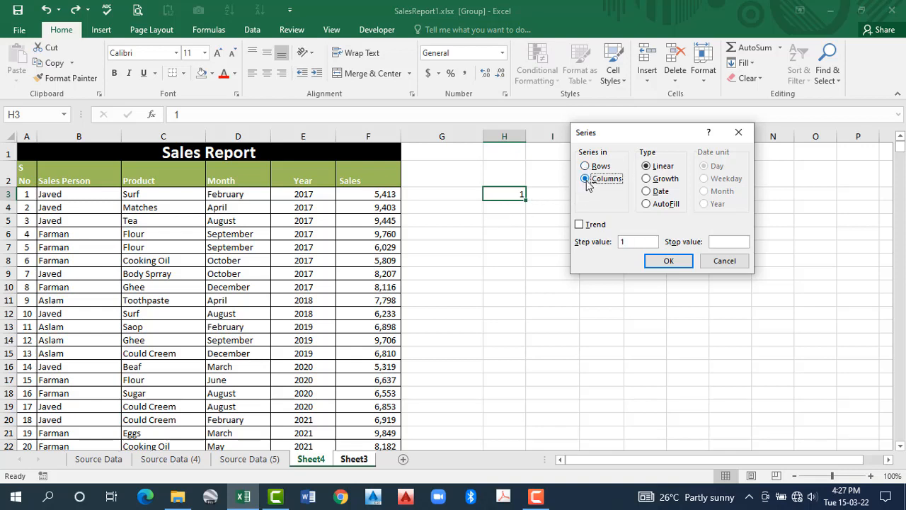
{"action": "left_click", "coordinate": [629, 242]}
{"action": "type", "text": "10"}
{"action": "left_click", "coordinate": [670, 262]}
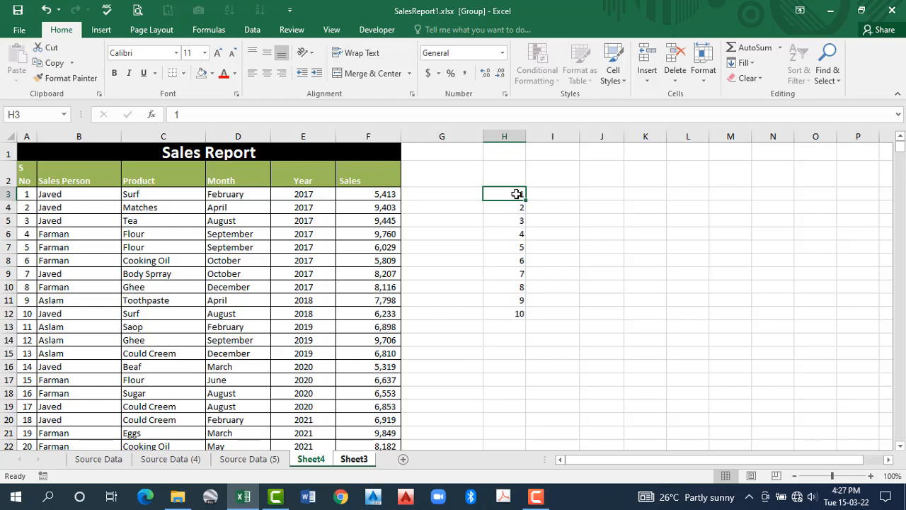
Fill a linear series in rows from H3 along row 3 with step value 1, extending past column P
{"action": "left_click", "coordinate": [754, 66]}
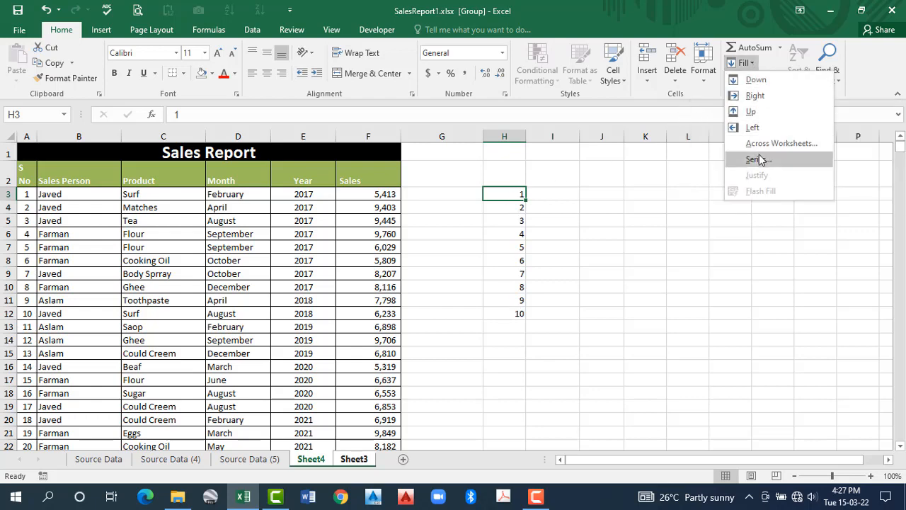
{"action": "left_click", "coordinate": [762, 164]}
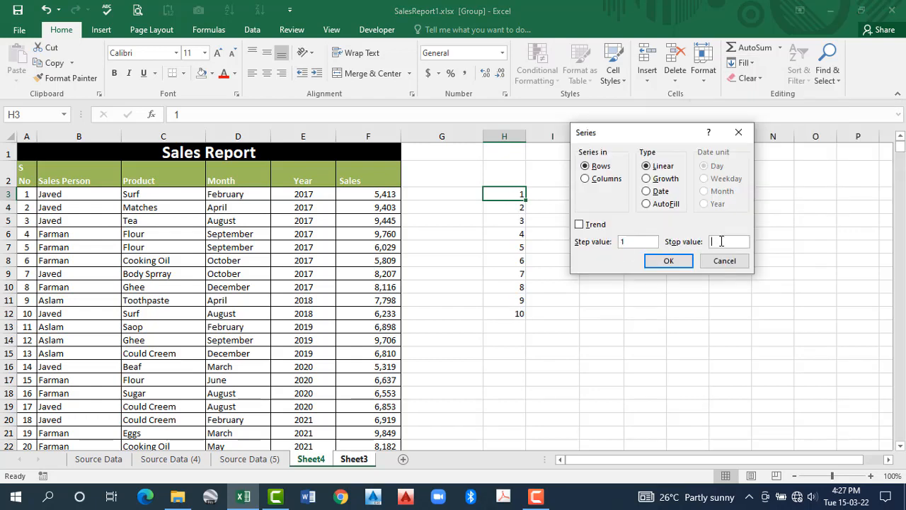
{"action": "left_click", "coordinate": [670, 261]}
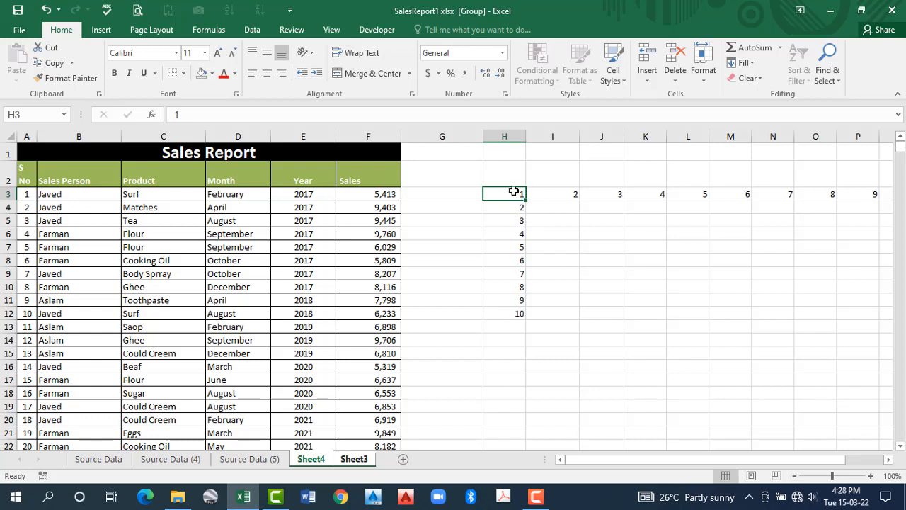
Clear the column series in H3:H12 and enter the starting value 1 in H3 again
{"action": "left_click_drag", "start_coordinate": [517, 190], "coordinate": [519, 312]}
{"action": "key", "text": "Delete"}
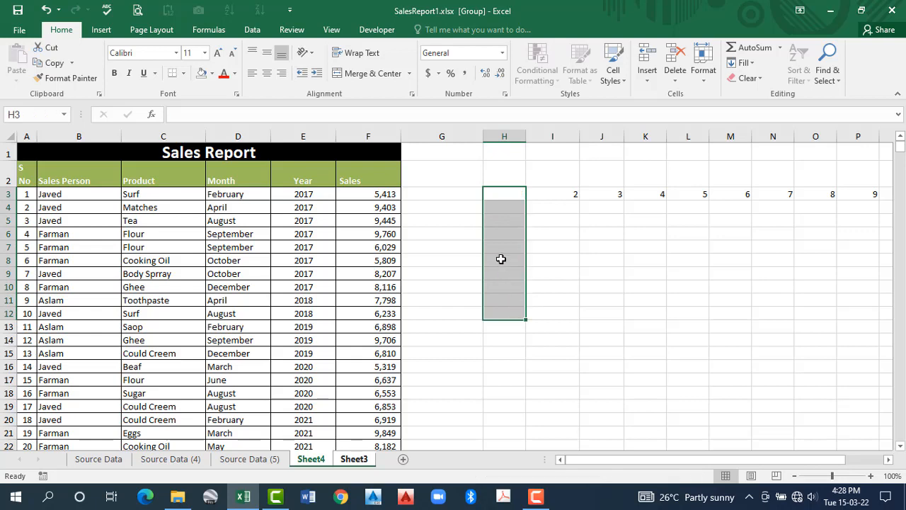
{"action": "left_click", "coordinate": [515, 193]}
{"action": "type", "text": "1"}
{"action": "key", "text": "ctrl+Return"}
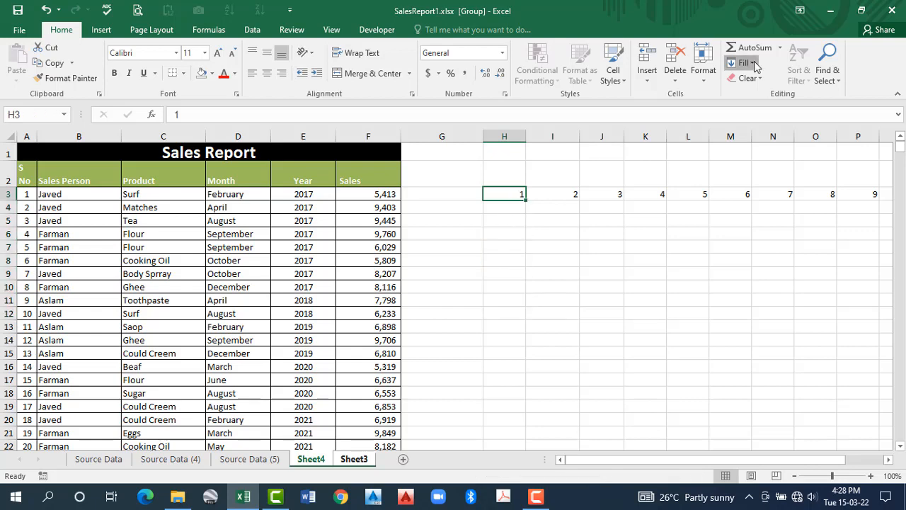
Fill a linear series down column H from H3 through H17 with step value 2
{"action": "left_click", "coordinate": [743, 62]}
{"action": "left_click", "coordinate": [759, 160]}
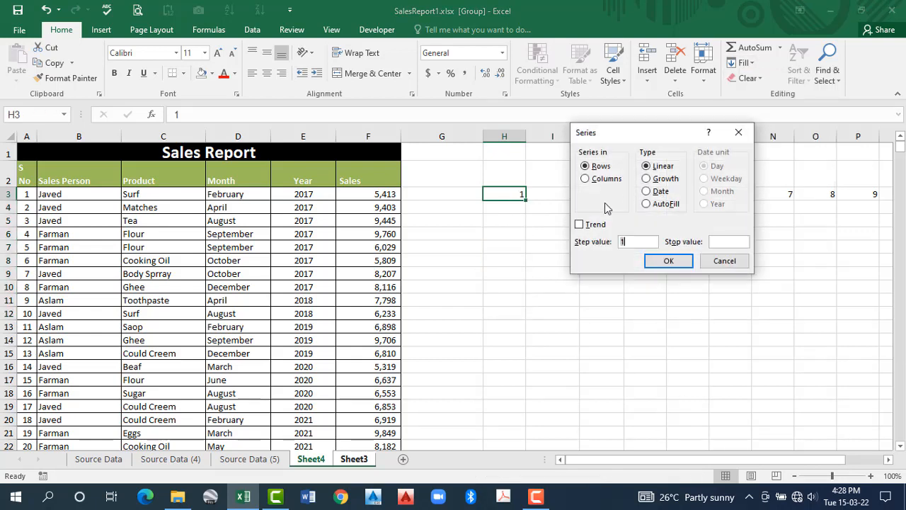
{"action": "left_click", "coordinate": [595, 182]}
{"action": "left_click", "coordinate": [633, 243]}
{"action": "type", "text": "2"}
{"action": "left_click", "coordinate": [669, 261]}
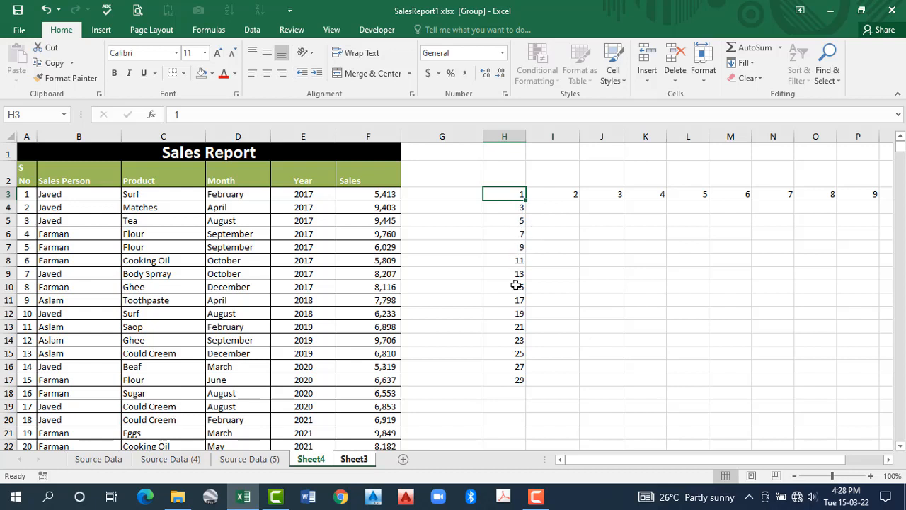
{"action": "left_click", "coordinate": [520, 380]}
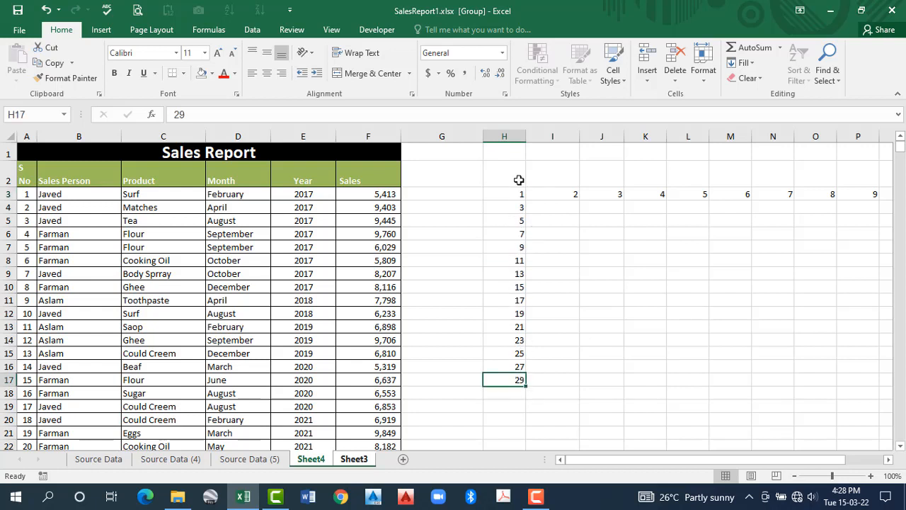
Clear the contents of the range H3:P17 and select the empty cell H3
{"action": "left_click_drag", "start_coordinate": [518, 192], "coordinate": [856, 383]}
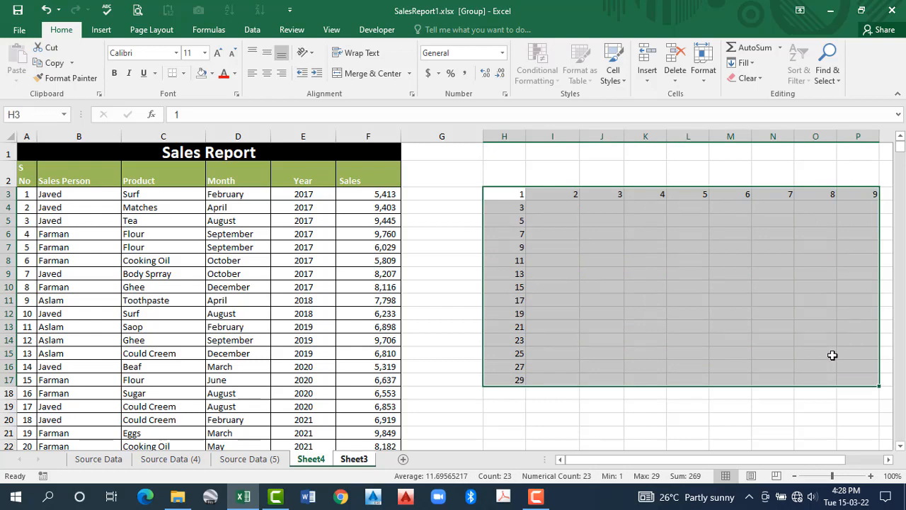
{"action": "key", "text": "Delete"}
{"action": "left_click", "coordinate": [744, 66]}
{"action": "left_click", "coordinate": [513, 205]}
{"action": "left_click", "coordinate": [512, 196]}
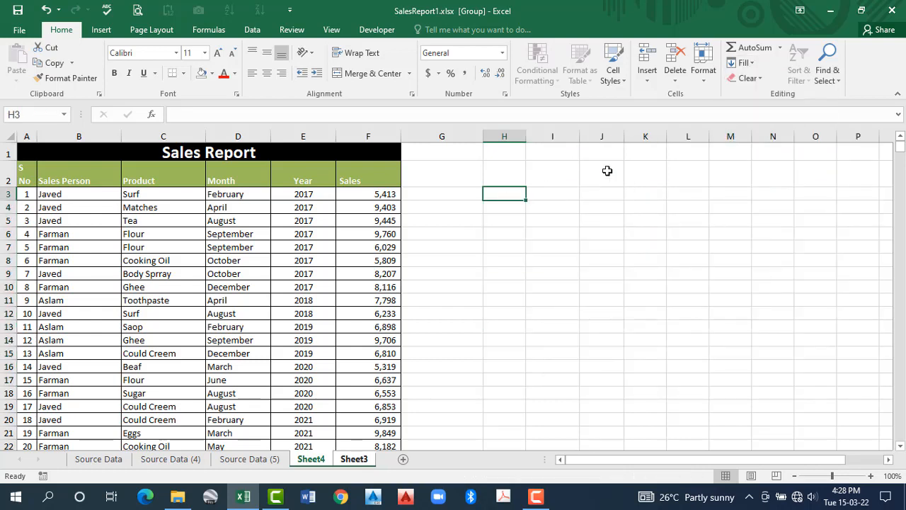
Look over the remaining Fill options, and ungroup Sheet4 and Sheet3 with Sheet4 left as the active sheet
{"action": "left_click", "coordinate": [744, 63]}
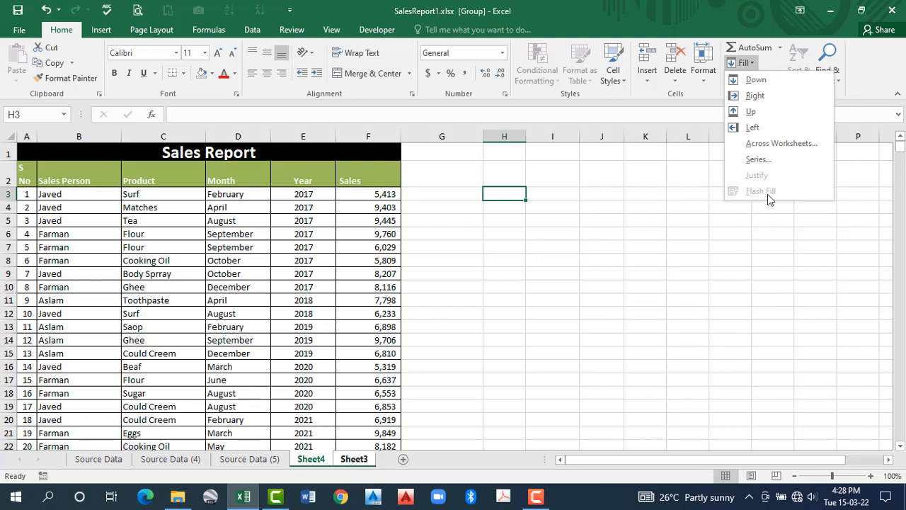
{"action": "left_click", "coordinate": [484, 326]}
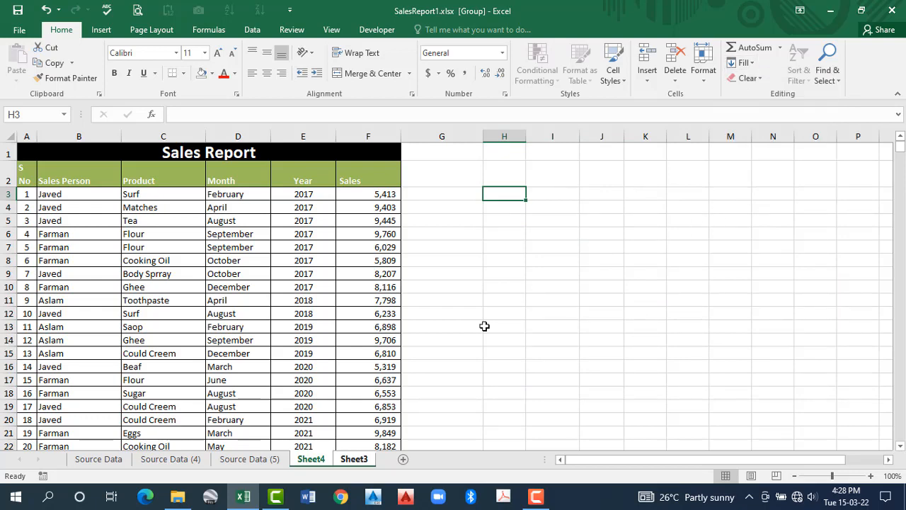
{"action": "left_click", "coordinate": [275, 460]}
{"action": "left_click", "coordinate": [312, 460]}
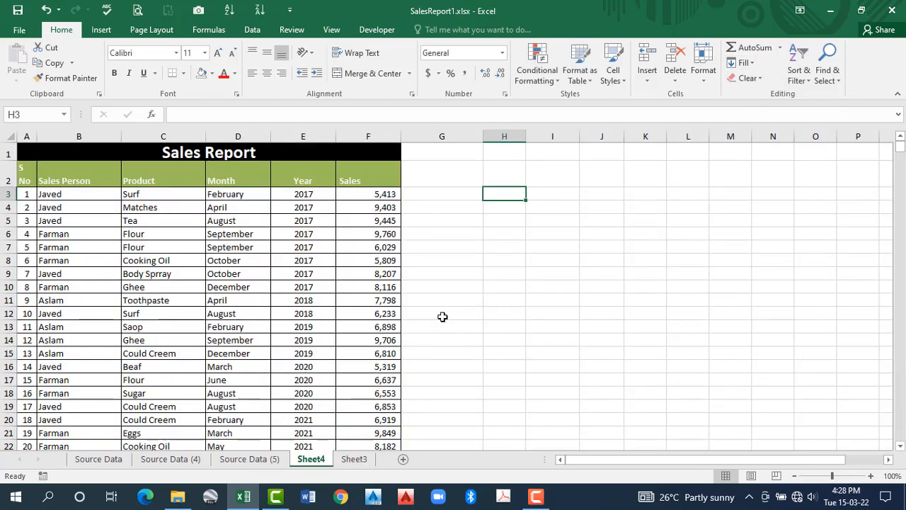
Enter the text "This is my monthly Sales report" in cell G3 and select that cell again
{"action": "key", "text": "Left"}
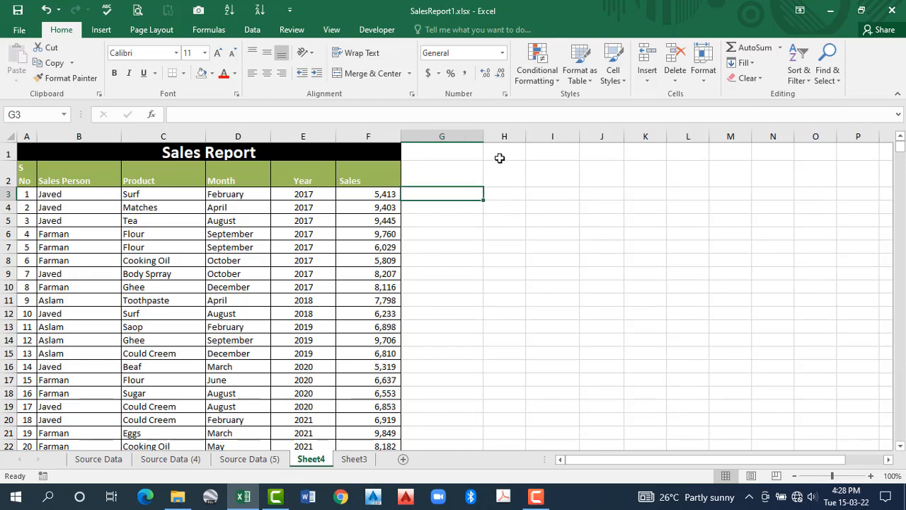
{"action": "type", "text": "This is "}
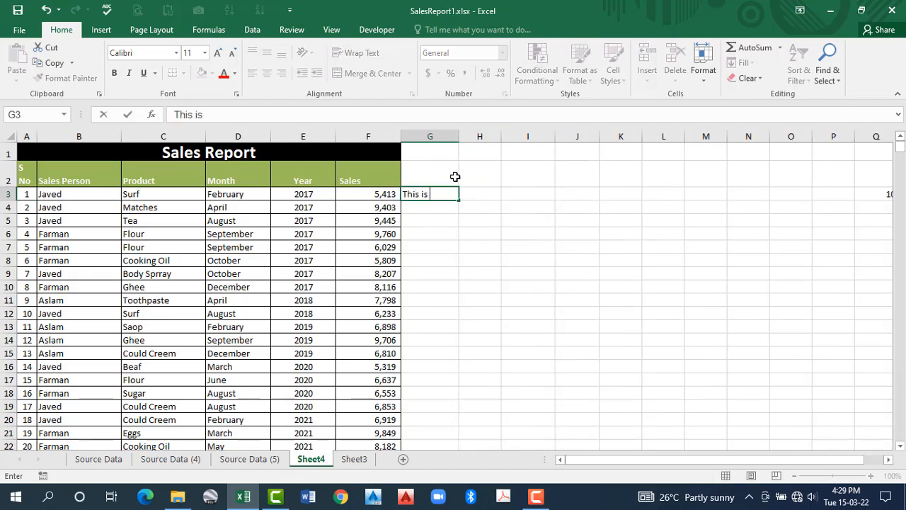
{"action": "type", "text": "my monthly Sales"}
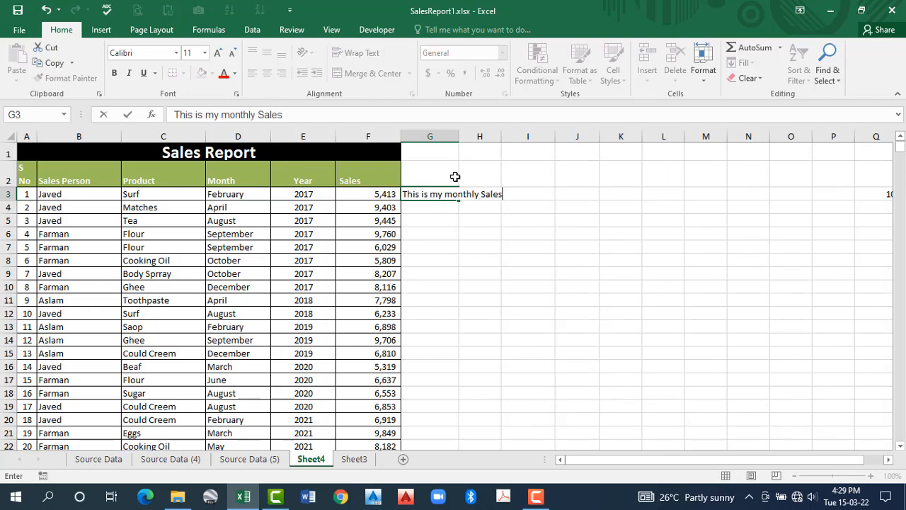
{"action": "type", "text": " report"}
{"action": "key", "text": "Return"}
{"action": "left_click", "coordinate": [443, 194]}
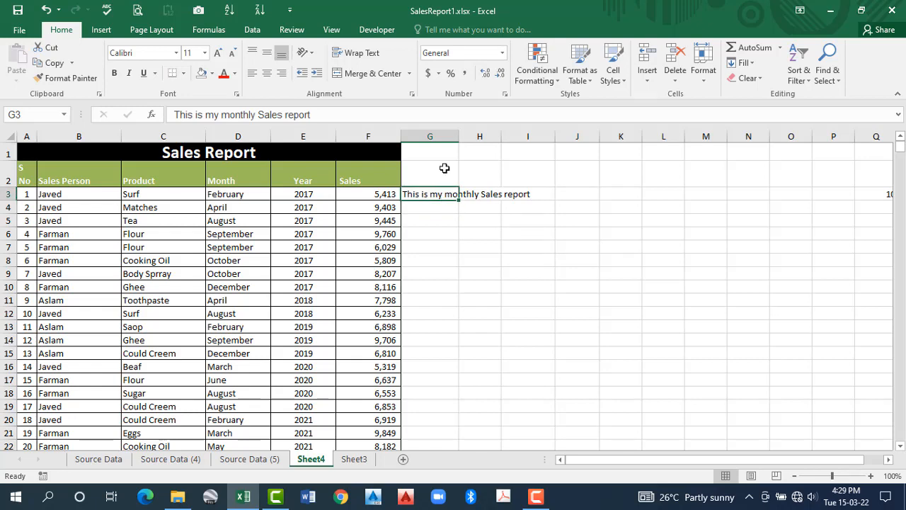
Try Wrap Text on G3 and undo it, then split the sentence into the cells below with Fill Justify
{"action": "left_click", "coordinate": [357, 56]}
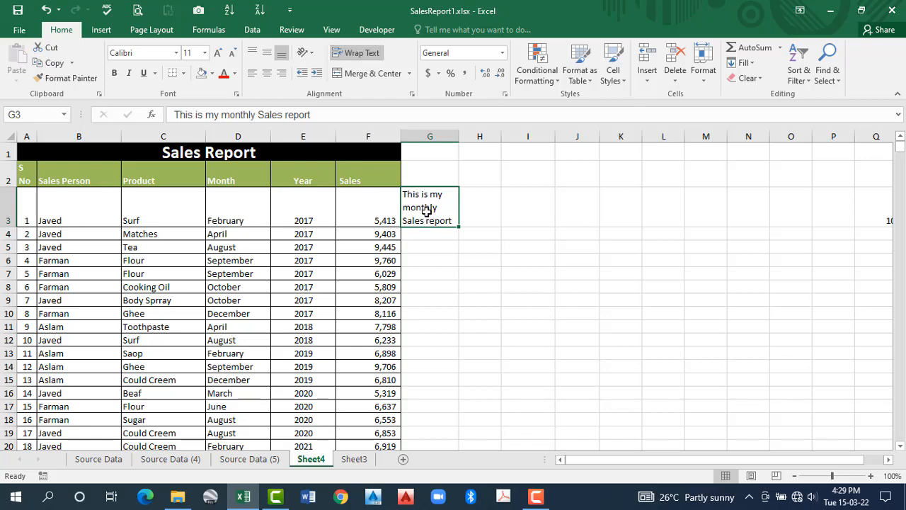
{"action": "key", "text": "ctrl+z"}
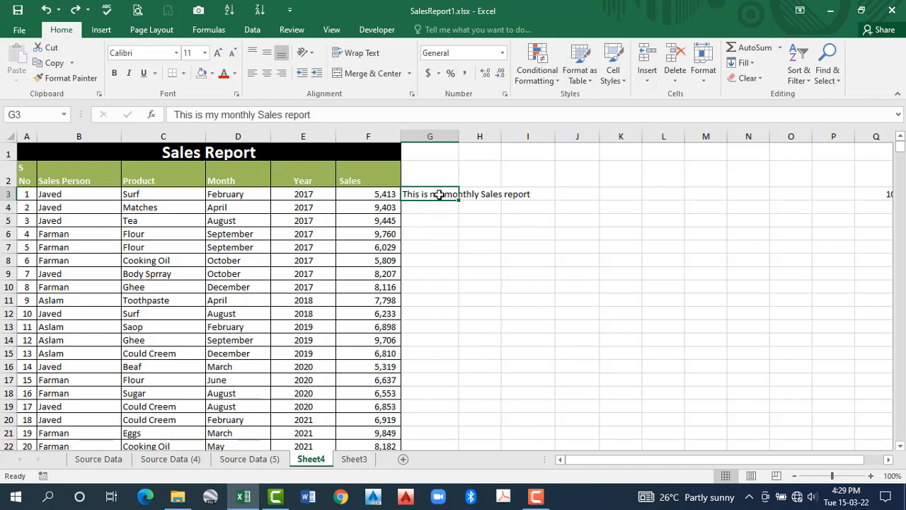
{"action": "left_click", "coordinate": [749, 62]}
{"action": "left_click", "coordinate": [757, 176]}
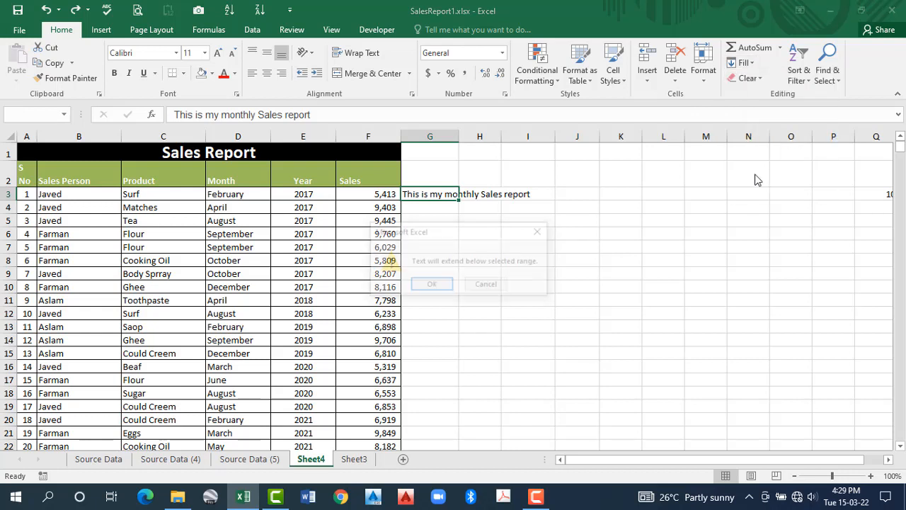
{"action": "left_click", "coordinate": [439, 286]}
{"action": "left_click", "coordinate": [435, 246]}
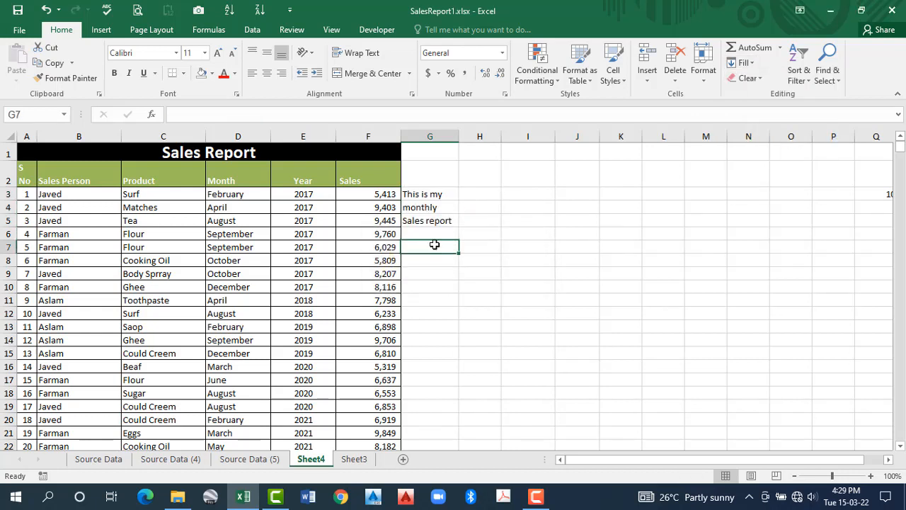
Examine how the justified sentence is distributed across cells G3 to G5
{"action": "left_click", "coordinate": [434, 208]}
{"action": "left_click", "coordinate": [433, 194]}
{"action": "left_click", "coordinate": [433, 208]}
{"action": "left_click", "coordinate": [430, 220]}
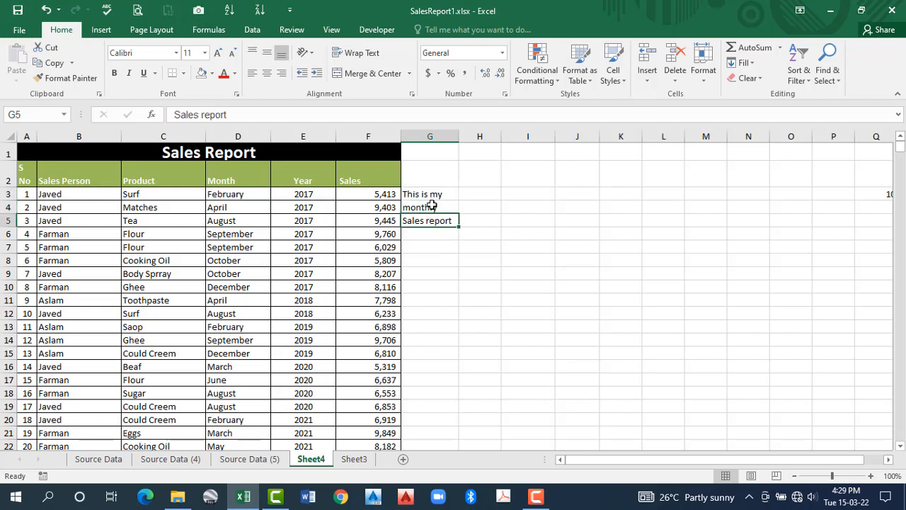
{"action": "left_click", "coordinate": [430, 194]}
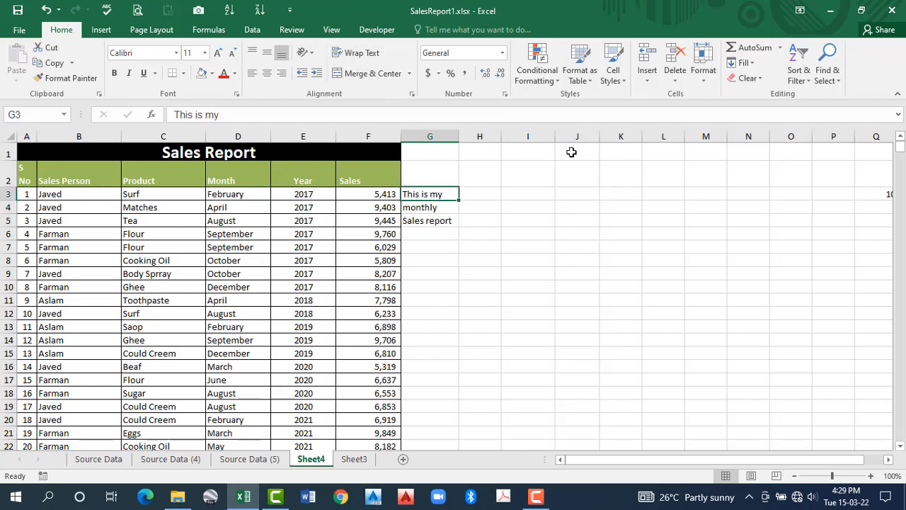
{"action": "left_click", "coordinate": [439, 224]}
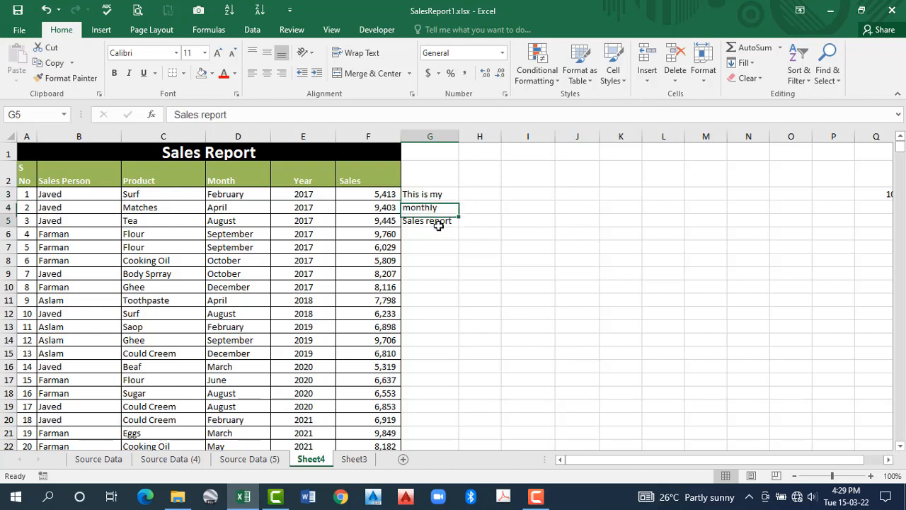
{"action": "key", "text": "Up"}
{"action": "key", "text": "Up"}
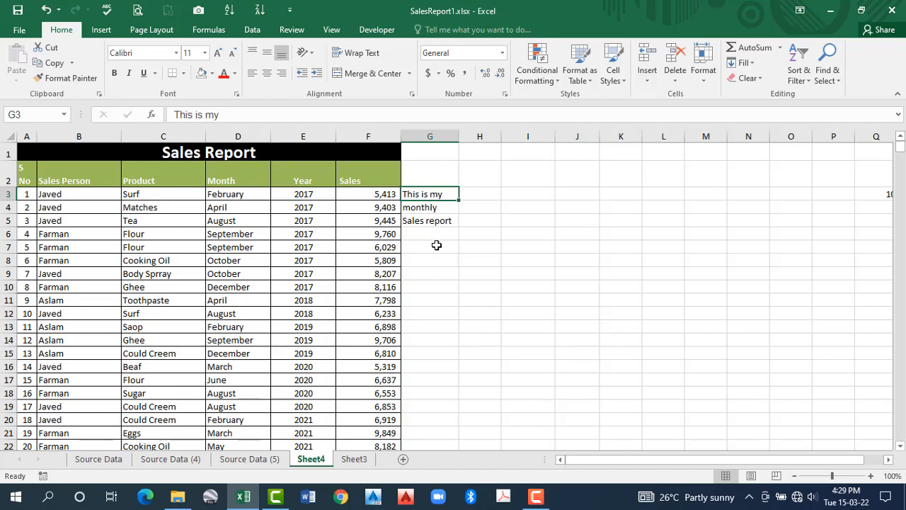
{"action": "left_click", "coordinate": [435, 220]}
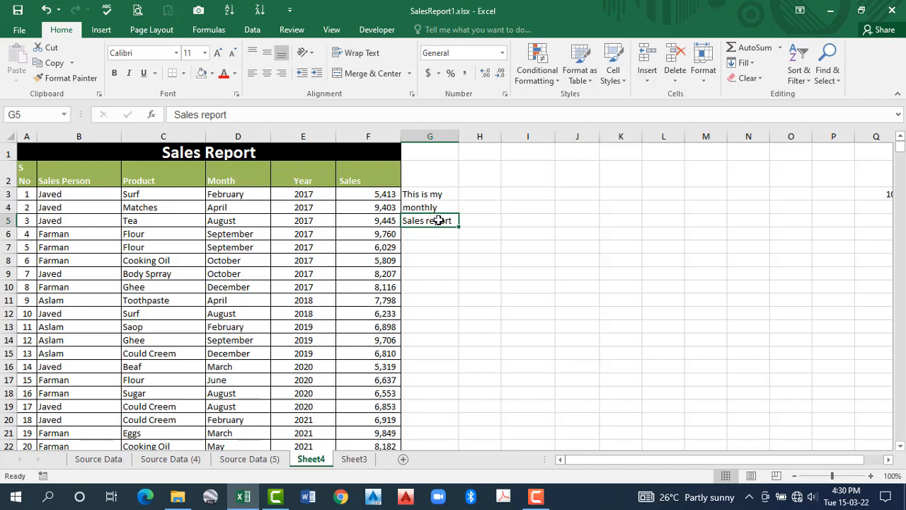
Undo the Justify fill and the text entry in G3, and look at the Flash Fill option
{"action": "key", "text": "ctrl+z"}
{"action": "key", "text": "ctrl+z"}
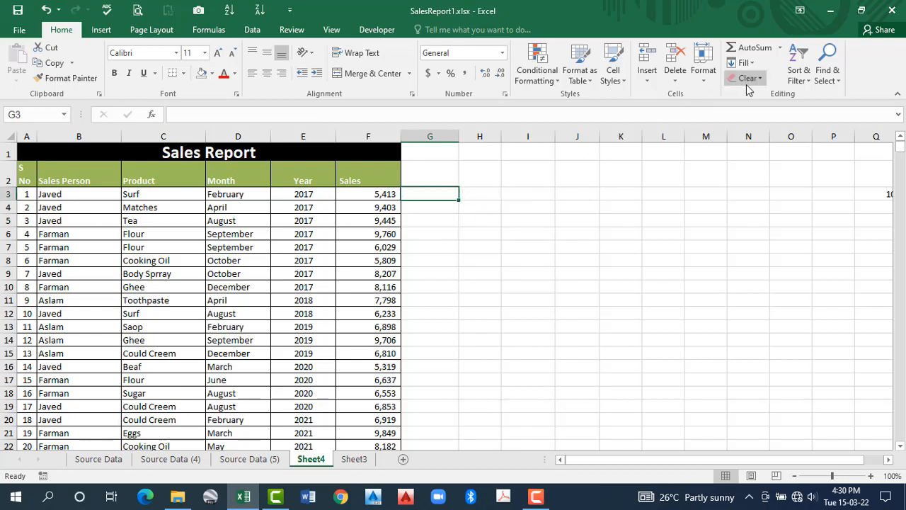
{"action": "left_click", "coordinate": [744, 63]}
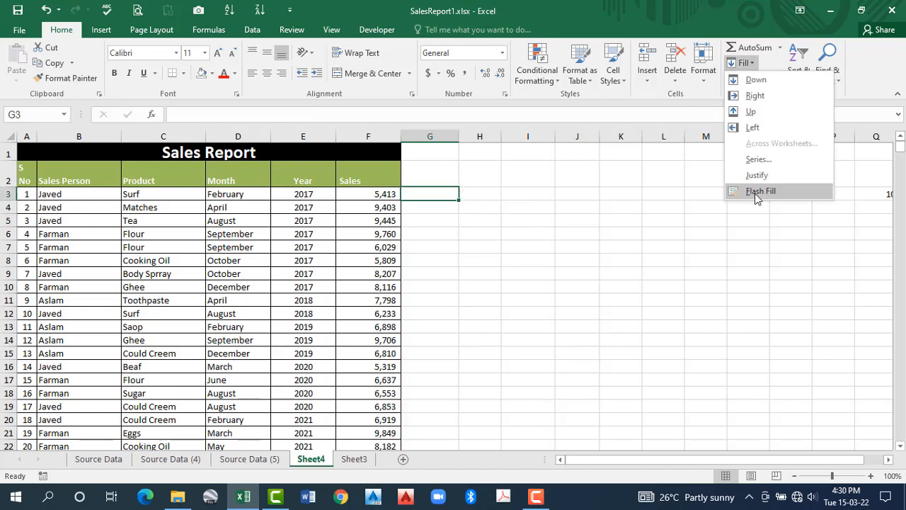
{"action": "left_click", "coordinate": [523, 219]}
Widen column G and Flash Fill it with month-year text, starting from "February, 2017" entered as text in G3
{"action": "left_click_drag", "start_coordinate": [459, 136], "coordinate": [475, 137]}
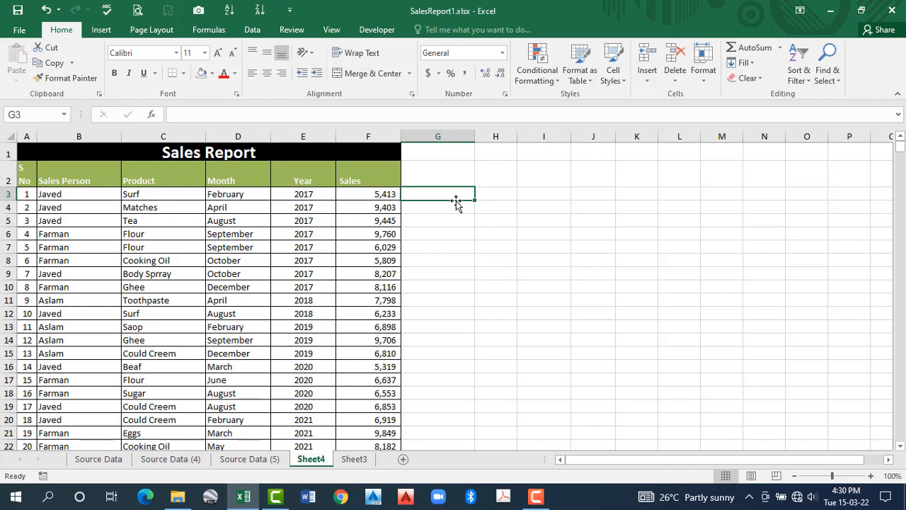
{"action": "type", "text": "'February, 2017"}
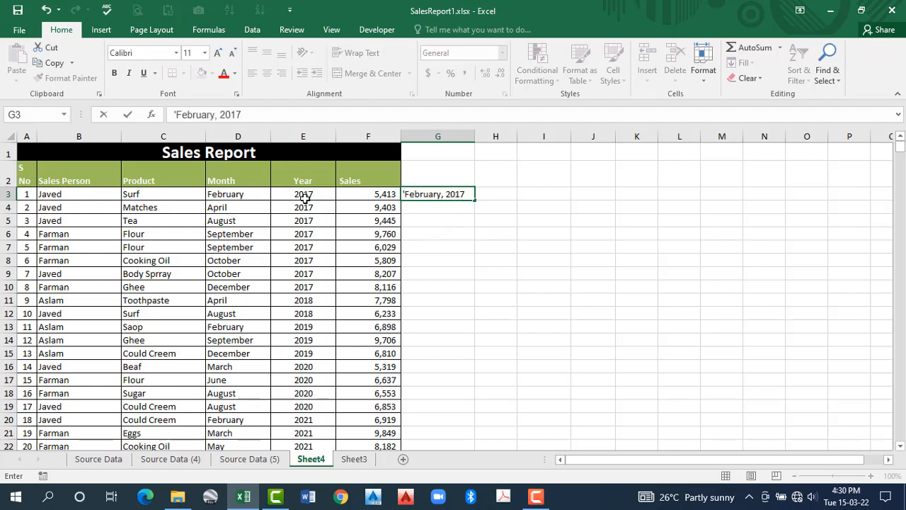
{"action": "key", "text": "Return"}
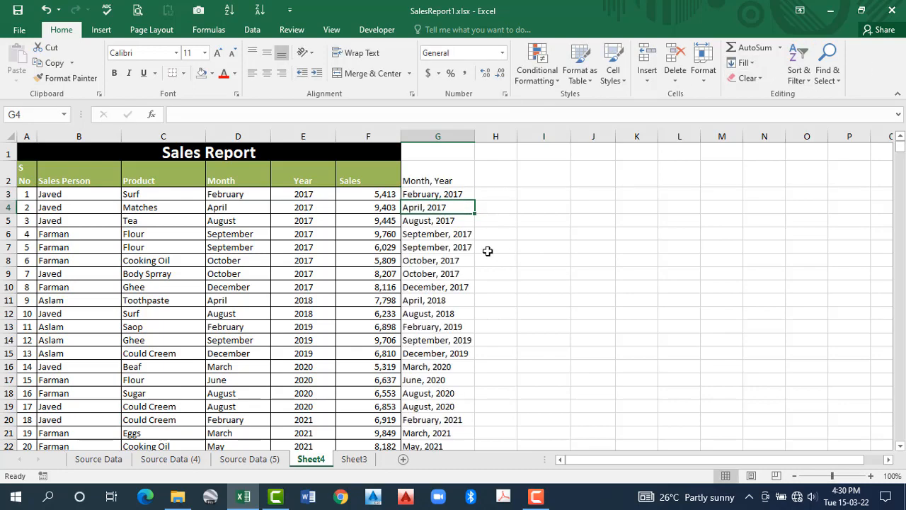
{"action": "scroll", "coordinate": [471, 262], "scroll_direction": "down", "scroll_amount": 3}
{"action": "scroll", "coordinate": [446, 262], "scroll_direction": "up", "scroll_amount": 3}
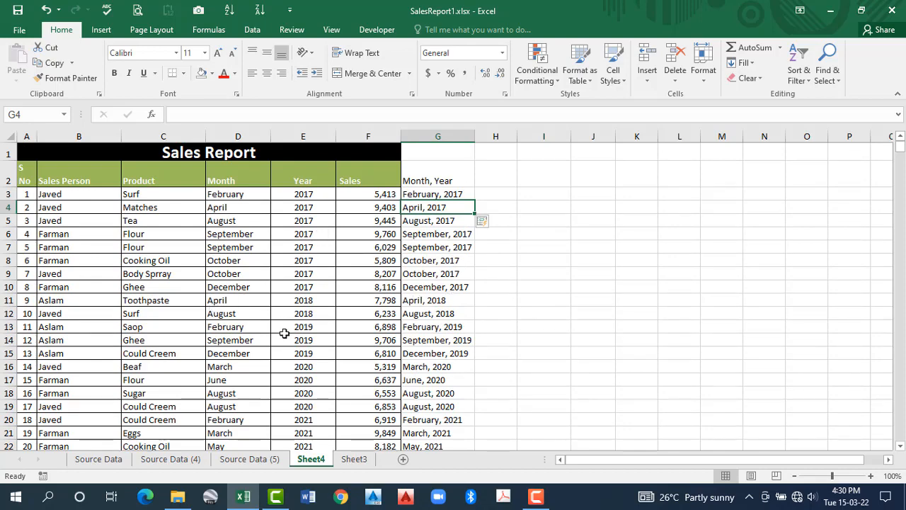
{"action": "scroll", "coordinate": [284, 334], "scroll_direction": "down", "scroll_amount": 2}
{"action": "scroll", "coordinate": [437, 335], "scroll_direction": "up", "scroll_amount": 2}
Delete the "Month, Year" heading in G2 and enter the sample values February in H3 and 2017 in I3
{"action": "left_click", "coordinate": [437, 181]}
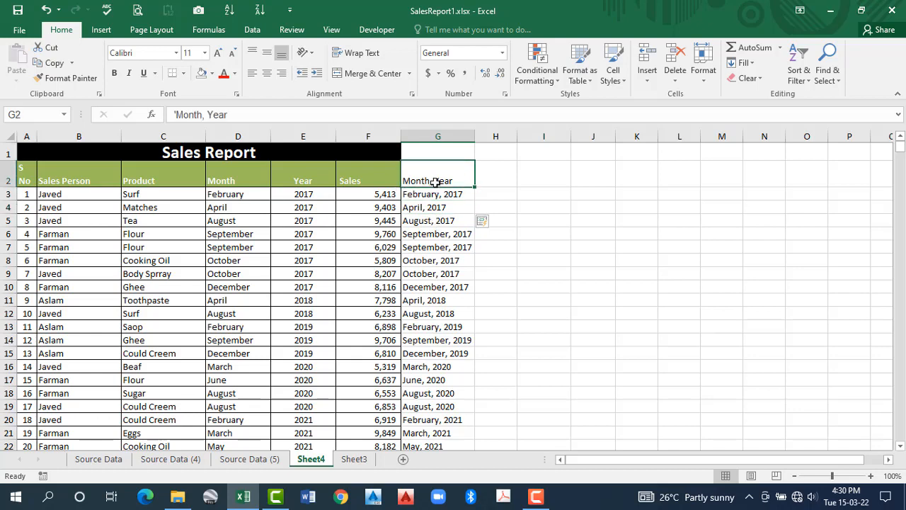
{"action": "key", "text": "Delete"}
{"action": "left_click", "coordinate": [503, 194]}
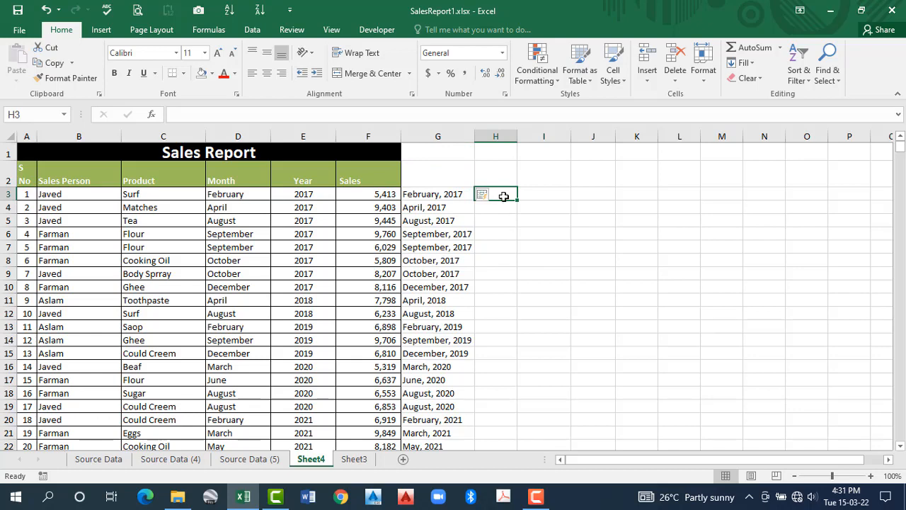
{"action": "type", "text": "February"}
{"action": "key", "text": "Tab"}
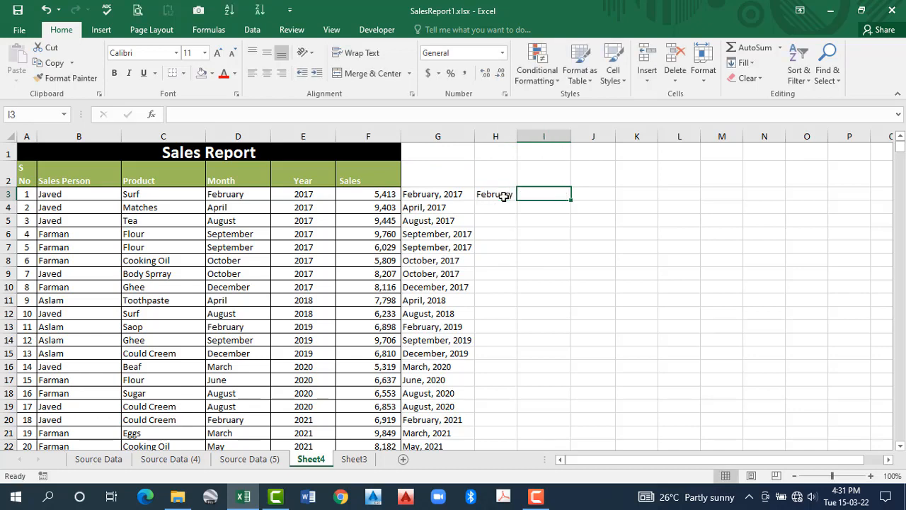
{"action": "type", "text": "2017"}
{"action": "key", "text": "Return"}
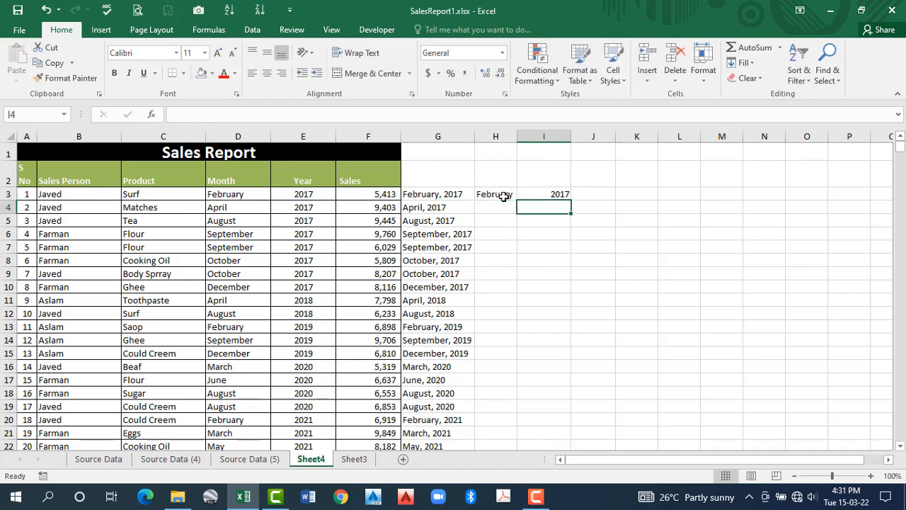
Flash Fill the months down column H and the years down column I from the samples in row 3
{"action": "left_click", "coordinate": [500, 210]}
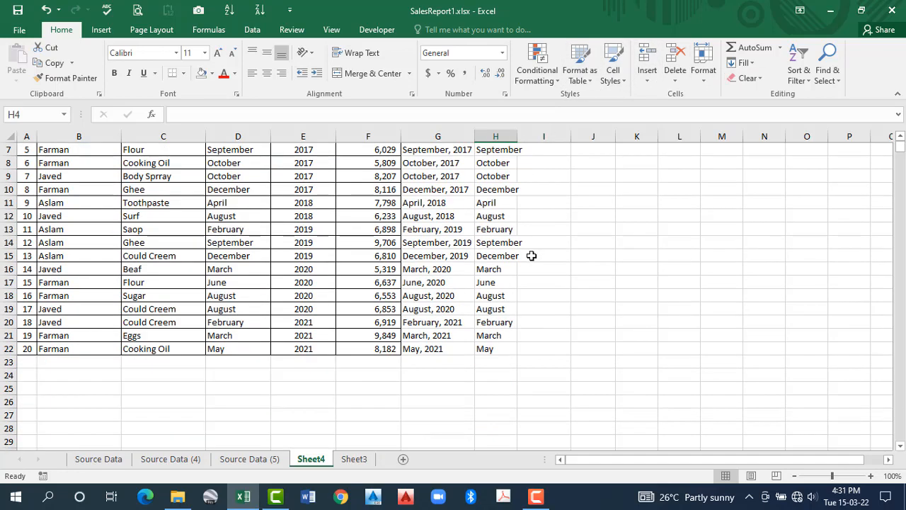
{"action": "scroll", "coordinate": [524, 265], "scroll_direction": "down", "scroll_amount": 2}
{"action": "scroll", "coordinate": [514, 276], "scroll_direction": "up", "scroll_amount": 4}
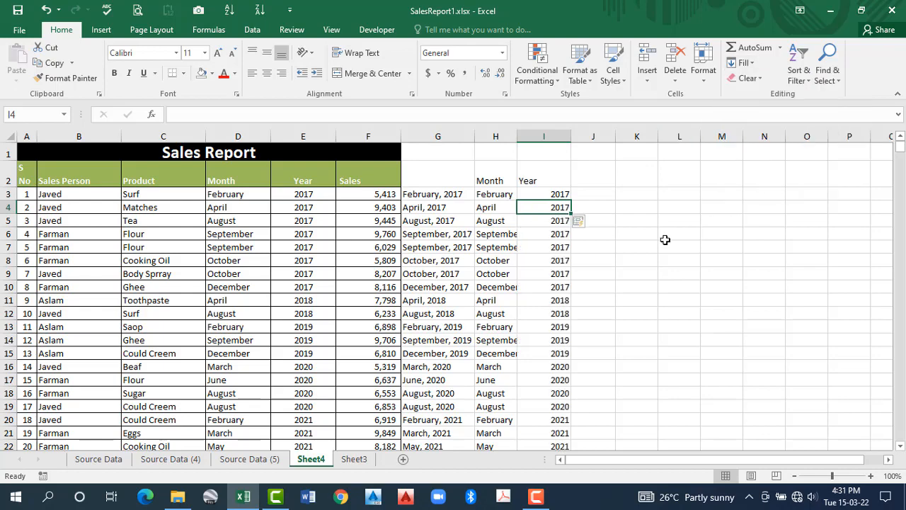
{"action": "scroll", "coordinate": [564, 295], "scroll_direction": "down", "scroll_amount": 4}
{"action": "scroll", "coordinate": [564, 295], "scroll_direction": "up", "scroll_amount": 4}
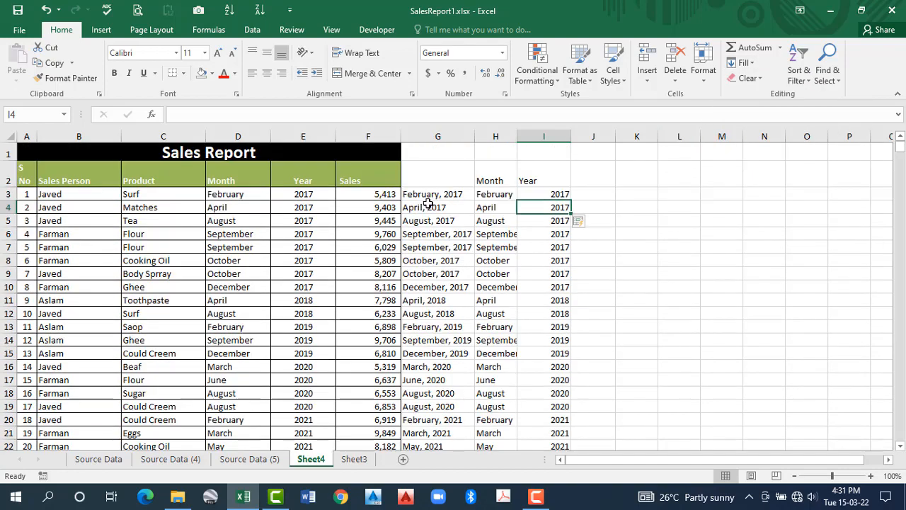
Compare the original Month and Year columns with the combined text in column G and the separated values in columns H and I
{"action": "left_click_drag", "start_coordinate": [247, 194], "coordinate": [312, 287]}
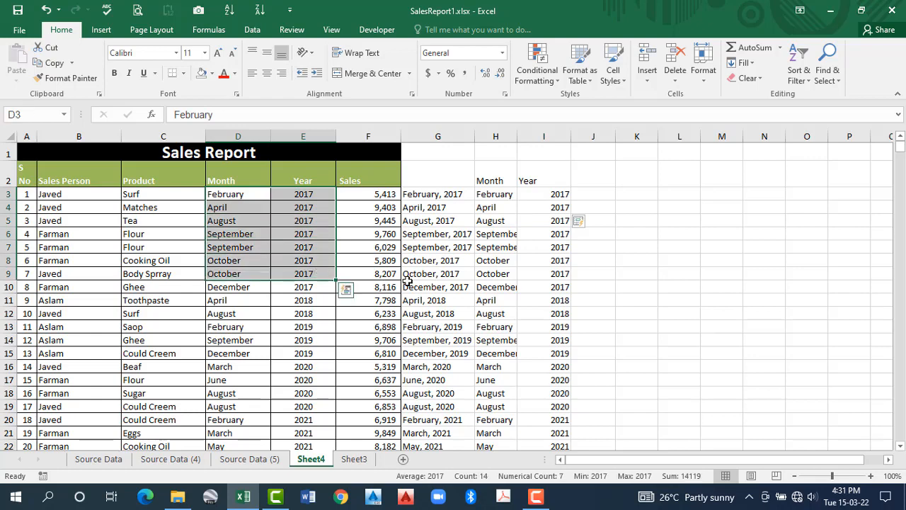
{"action": "left_click", "coordinate": [434, 248]}
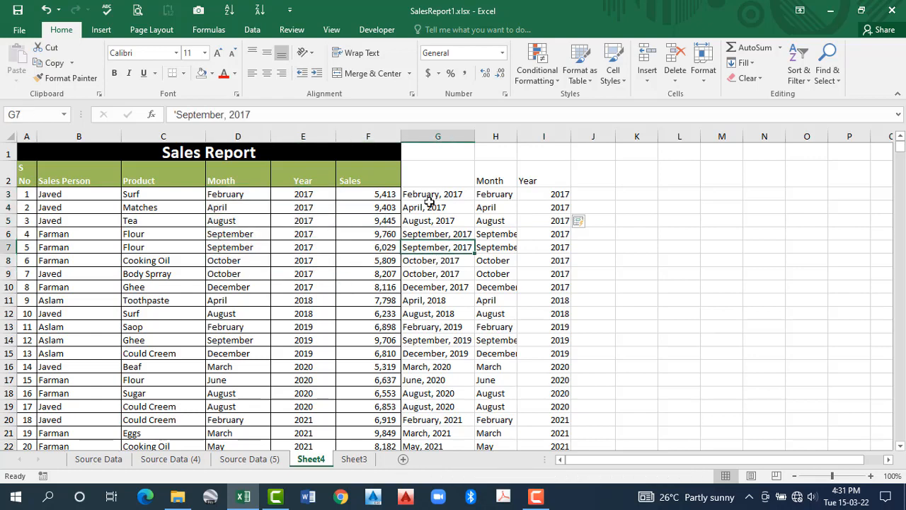
{"action": "left_click_drag", "start_coordinate": [431, 199], "coordinate": [436, 287]}
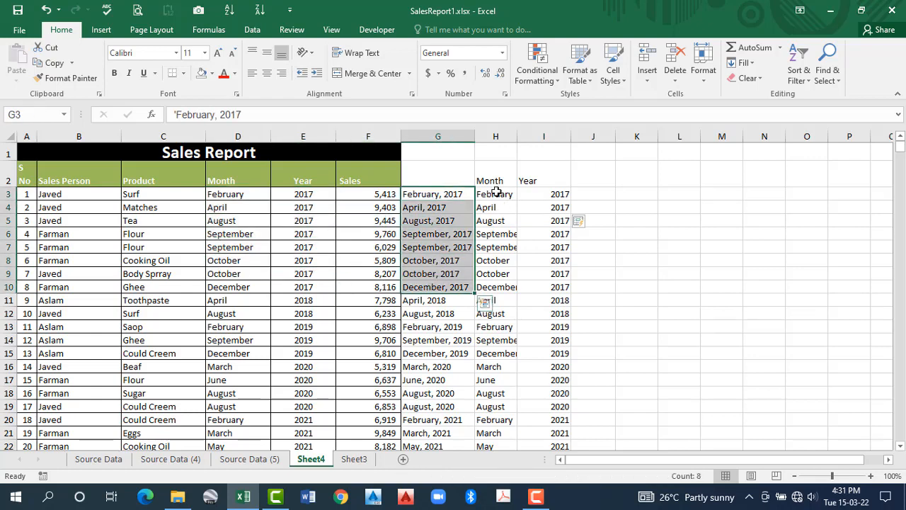
{"action": "left_click_drag", "start_coordinate": [498, 193], "coordinate": [522, 192]}
{"action": "scroll", "coordinate": [531, 306], "scroll_direction": "down", "scroll_amount": 1}
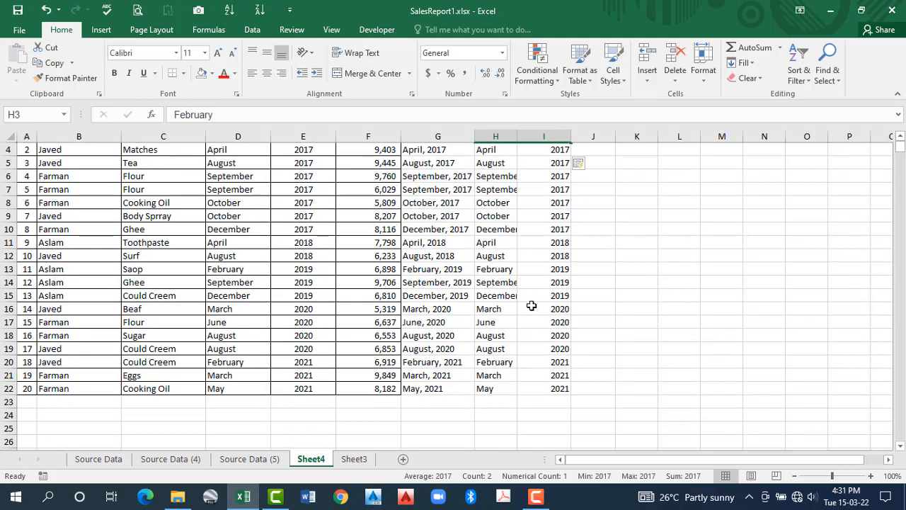
{"action": "scroll", "coordinate": [531, 305], "scroll_direction": "up", "scroll_amount": 1}
{"action": "left_click", "coordinate": [593, 195]}
{"action": "left_click", "coordinate": [498, 198]}
{"action": "left_click", "coordinate": [555, 197]}
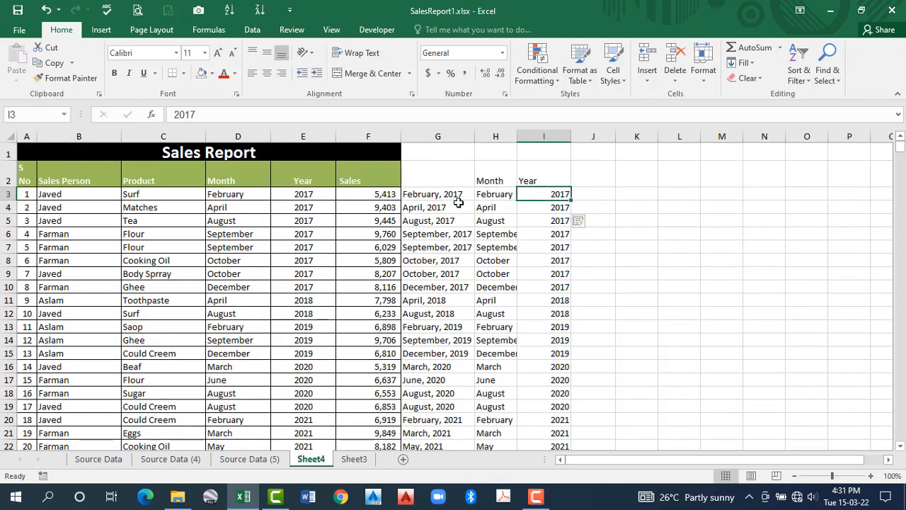
{"action": "left_click", "coordinate": [444, 200]}
{"action": "left_click", "coordinate": [499, 199]}
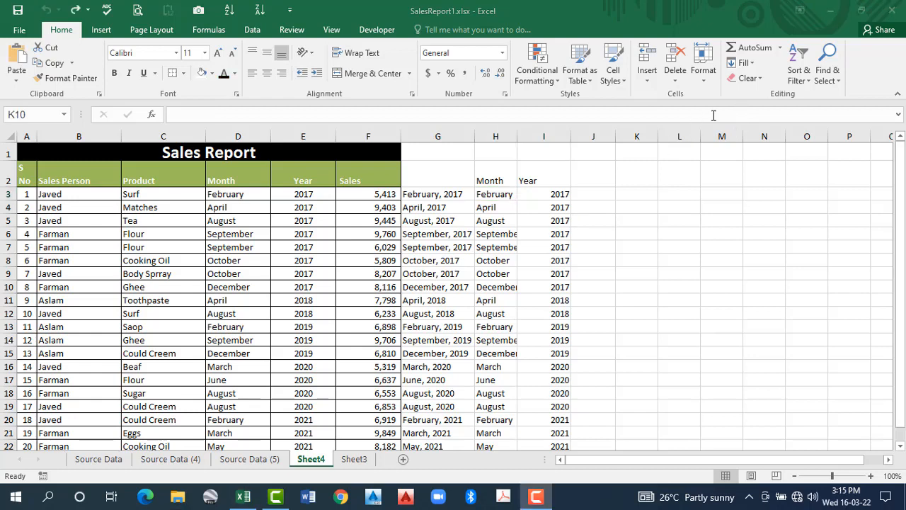
Apply Clear All to the Sales Report table in A1:F22
{"action": "left_click", "coordinate": [752, 77]}
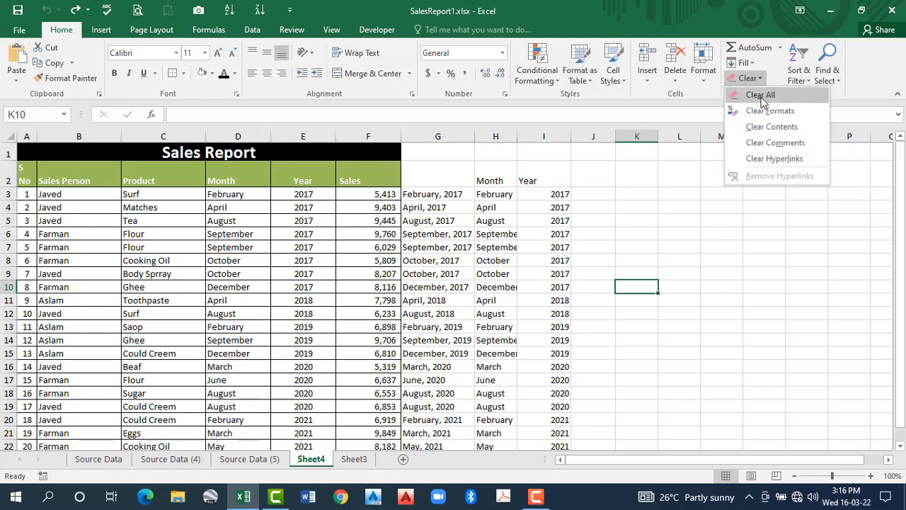
{"action": "left_click", "coordinate": [670, 226]}
{"action": "mouse_move", "coordinate": [32, 149]}
{"action": "left_mouse_down"}
{"action": "mouse_move", "coordinate": [149, 203]}
{"action": "mouse_move", "coordinate": [371, 396]}
{"action": "mouse_move", "coordinate": [375, 445]}
{"action": "left_mouse_up"}
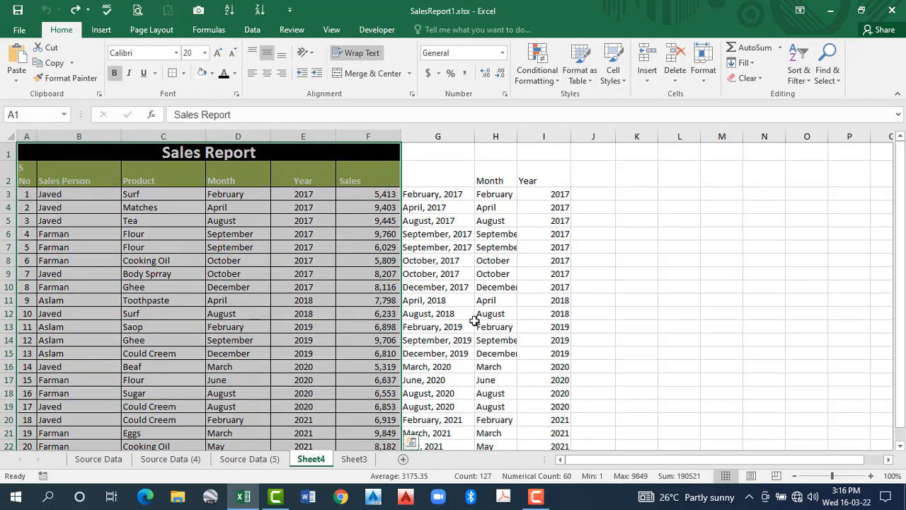
{"action": "left_click", "coordinate": [762, 79]}
{"action": "left_click", "coordinate": [758, 95]}
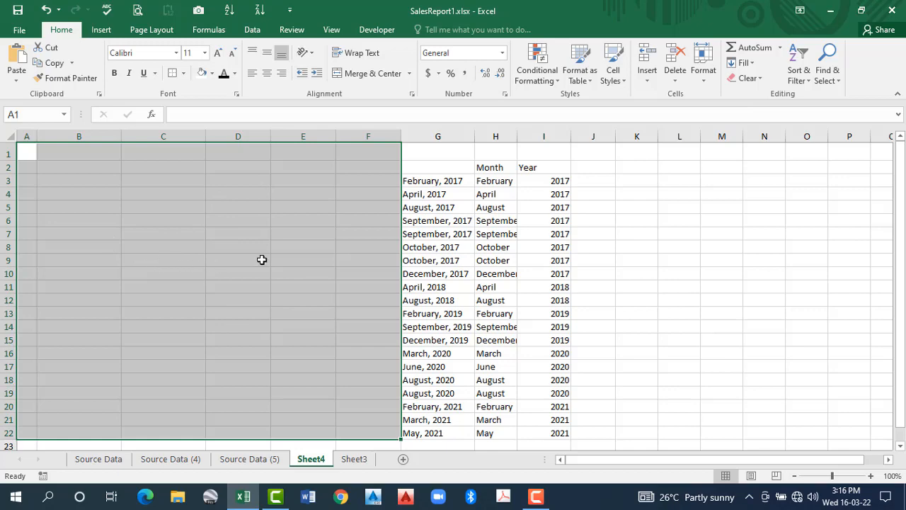
Undo the Clear All and apply Clear Formats to the Sales Report table in A1:F22
{"action": "key", "text": "ctrl+z"}
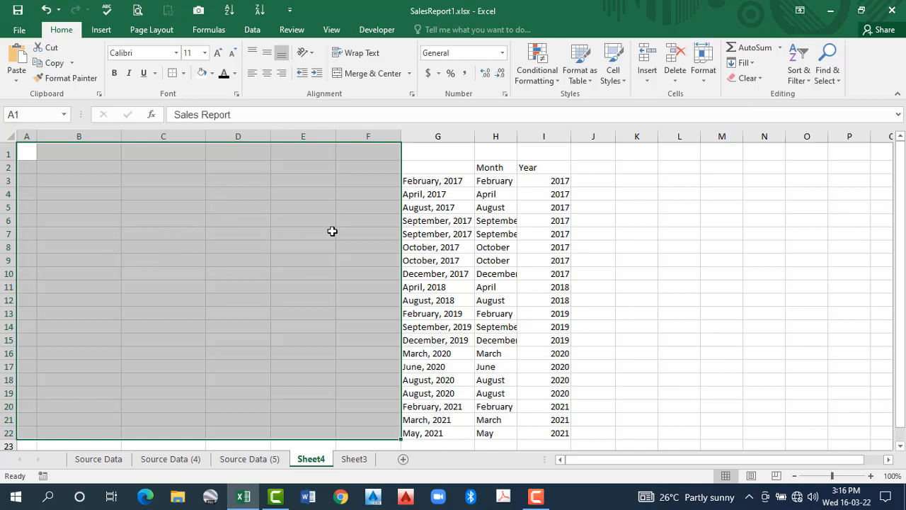
{"action": "left_click", "coordinate": [761, 79]}
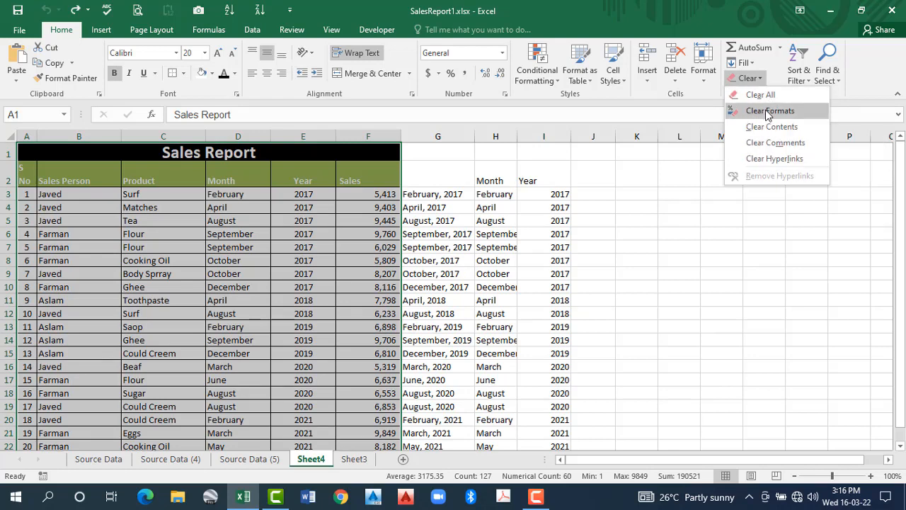
{"action": "left_click", "coordinate": [767, 111]}
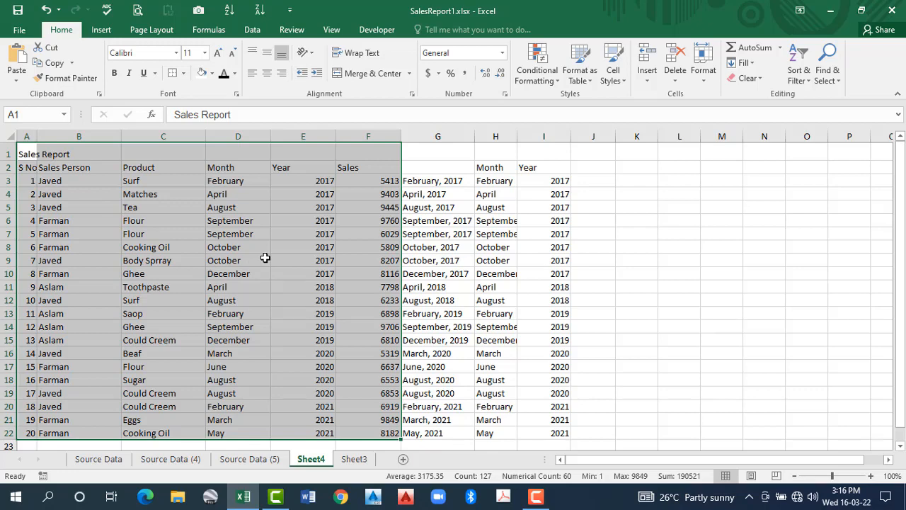
Undo the format clearing and apply Clear Contents to the Sales Report table in A1:F22
{"action": "key", "text": "ctrl+z"}
{"action": "left_click", "coordinate": [761, 78]}
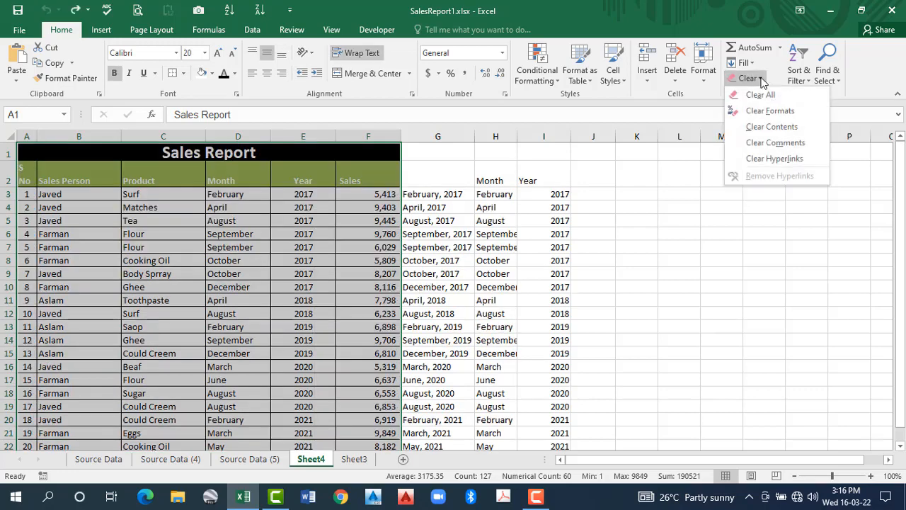
{"action": "left_click", "coordinate": [766, 128]}
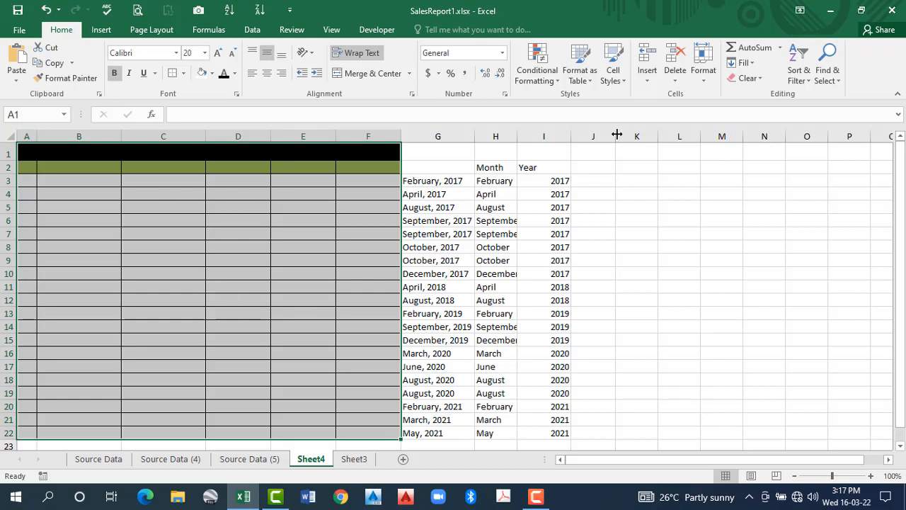
{"action": "left_click", "coordinate": [750, 80]}
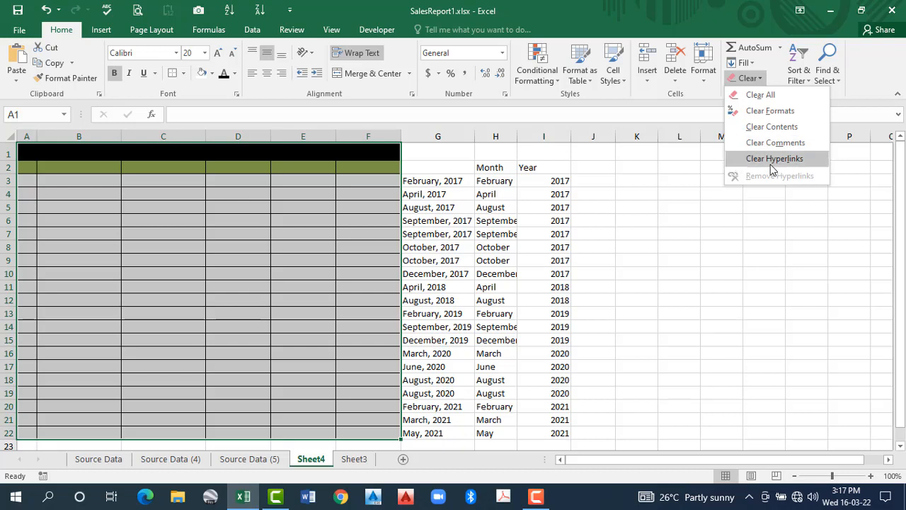
{"action": "left_click", "coordinate": [651, 199]}
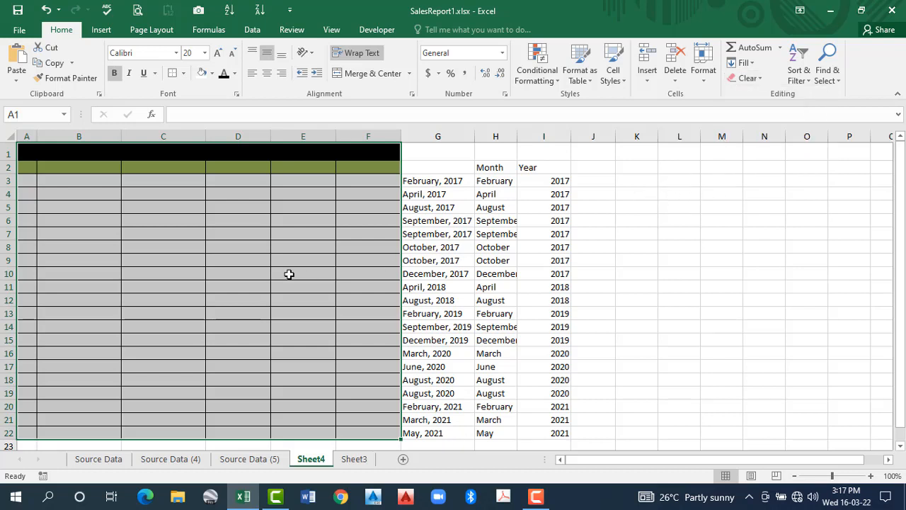
{"action": "left_click", "coordinate": [209, 246]}
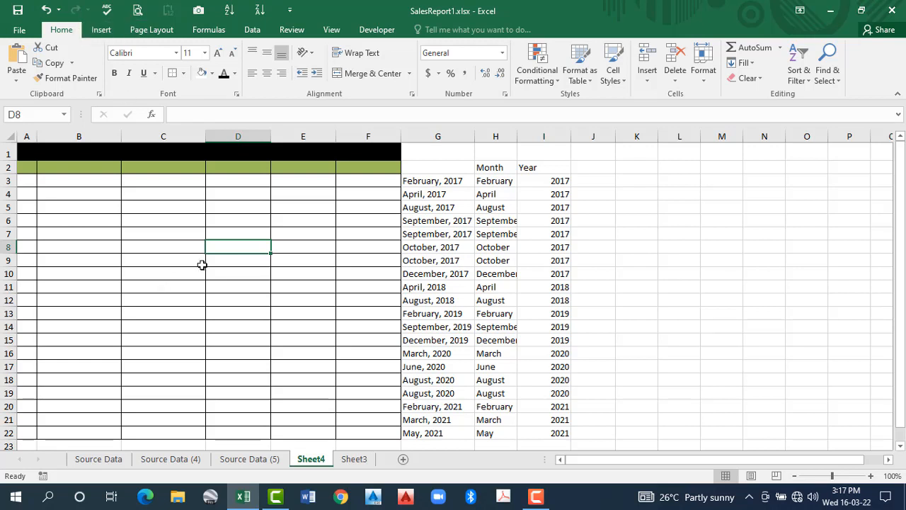
Undo the Clear Contents and delete the table's values in A1:F22 directly, undoing and repeating the deletion once
{"action": "key", "text": "ctrl+z"}
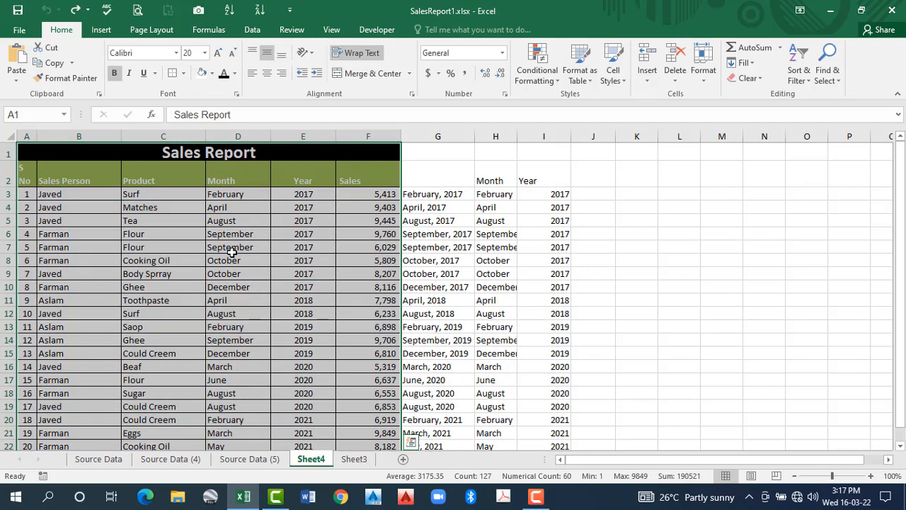
{"action": "key", "text": "Delete"}
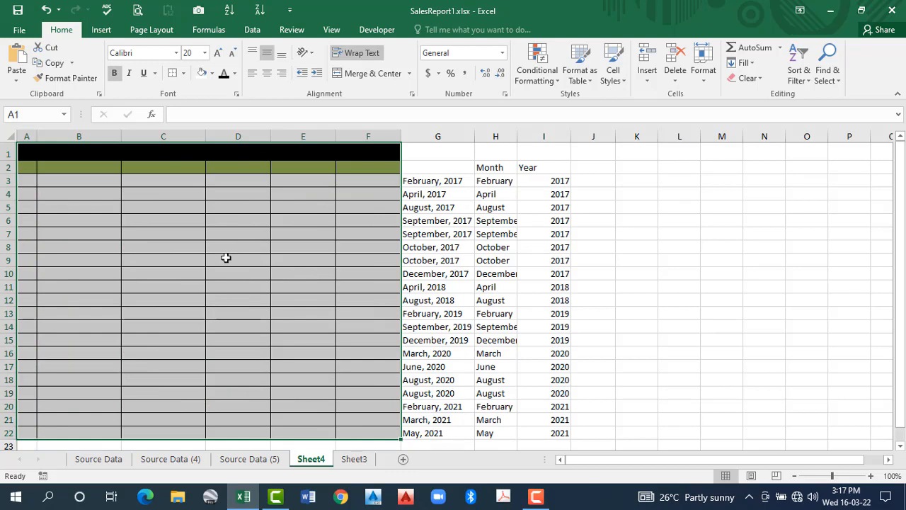
{"action": "key", "text": "ctrl+z"}
{"action": "key", "text": "Delete"}
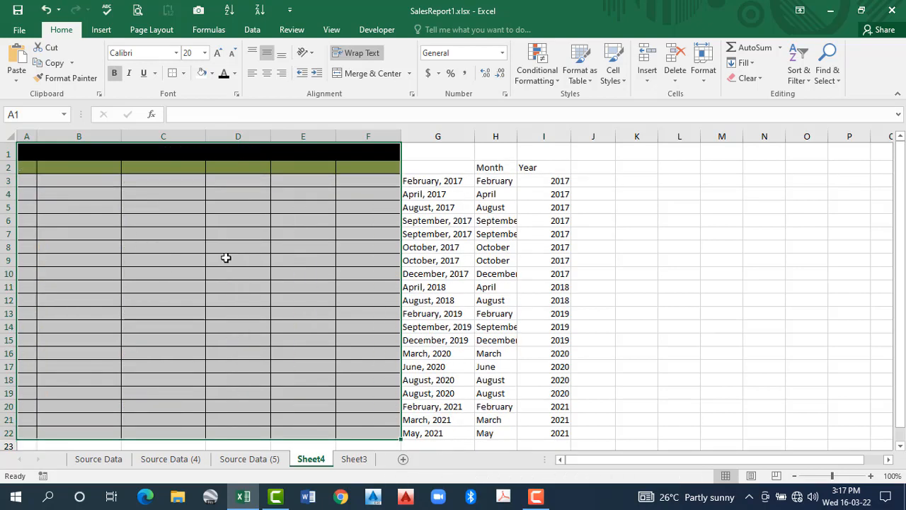